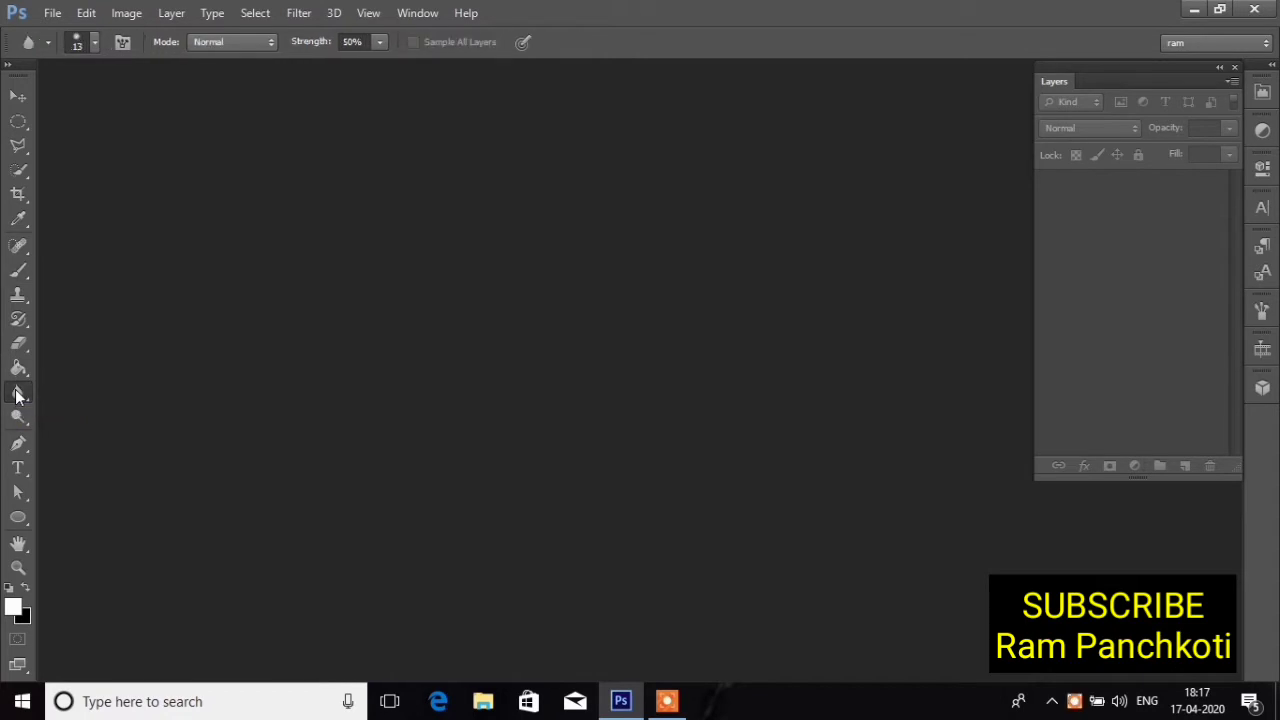
pyautogui.rightClick(17, 394)
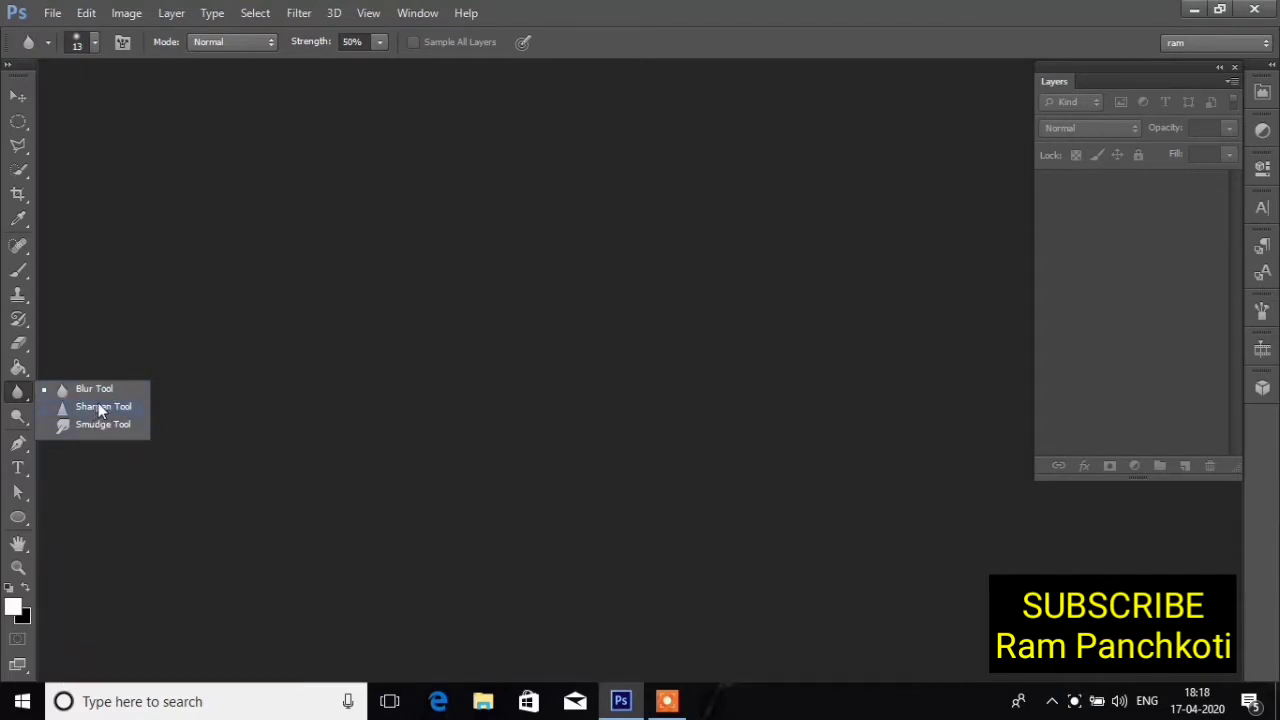
pyautogui.click(105, 271)
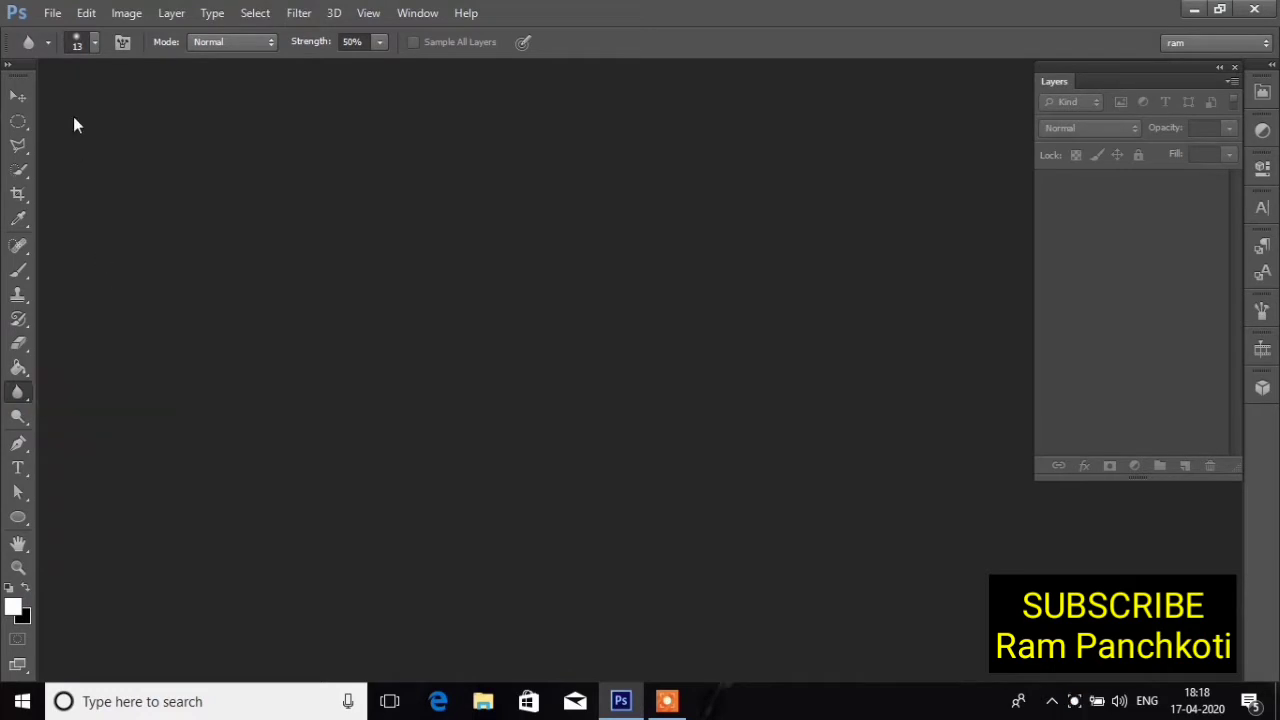
# Step: Open the image kashinsky_nature_12.adapt.1900.1 from the pic folder
pyautogui.click(51, 12)
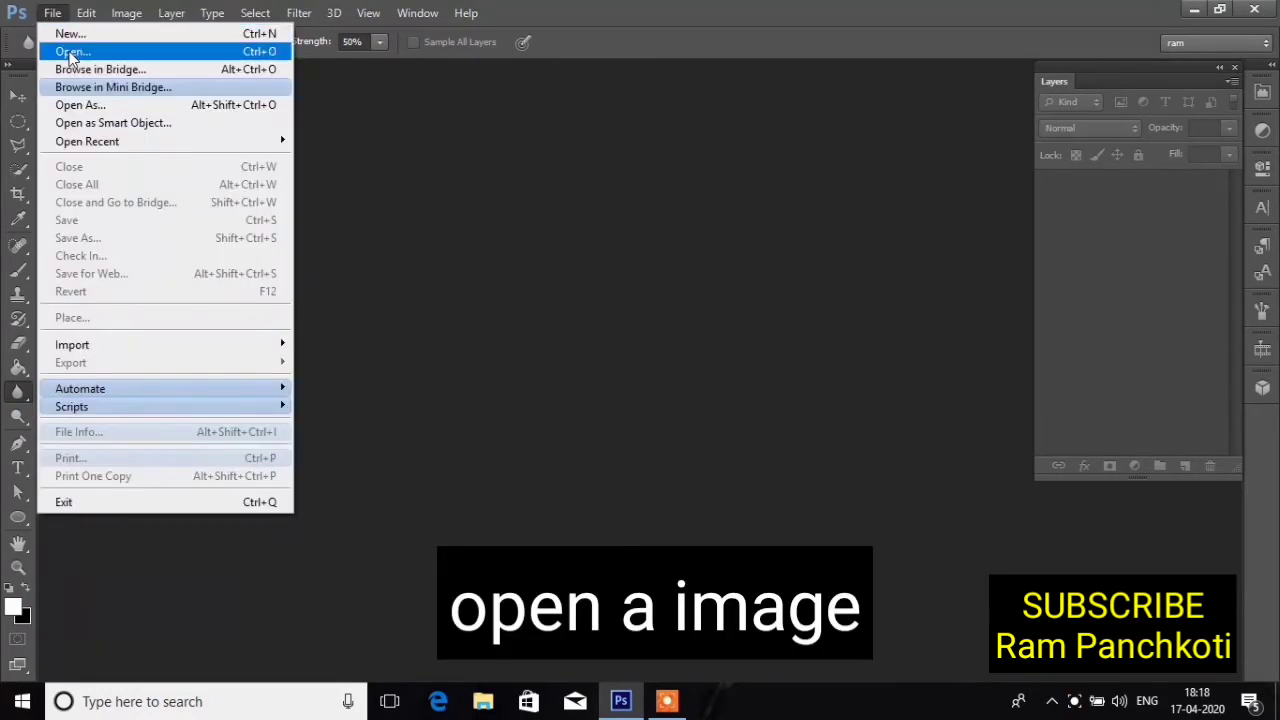
pyautogui.click(70, 55)
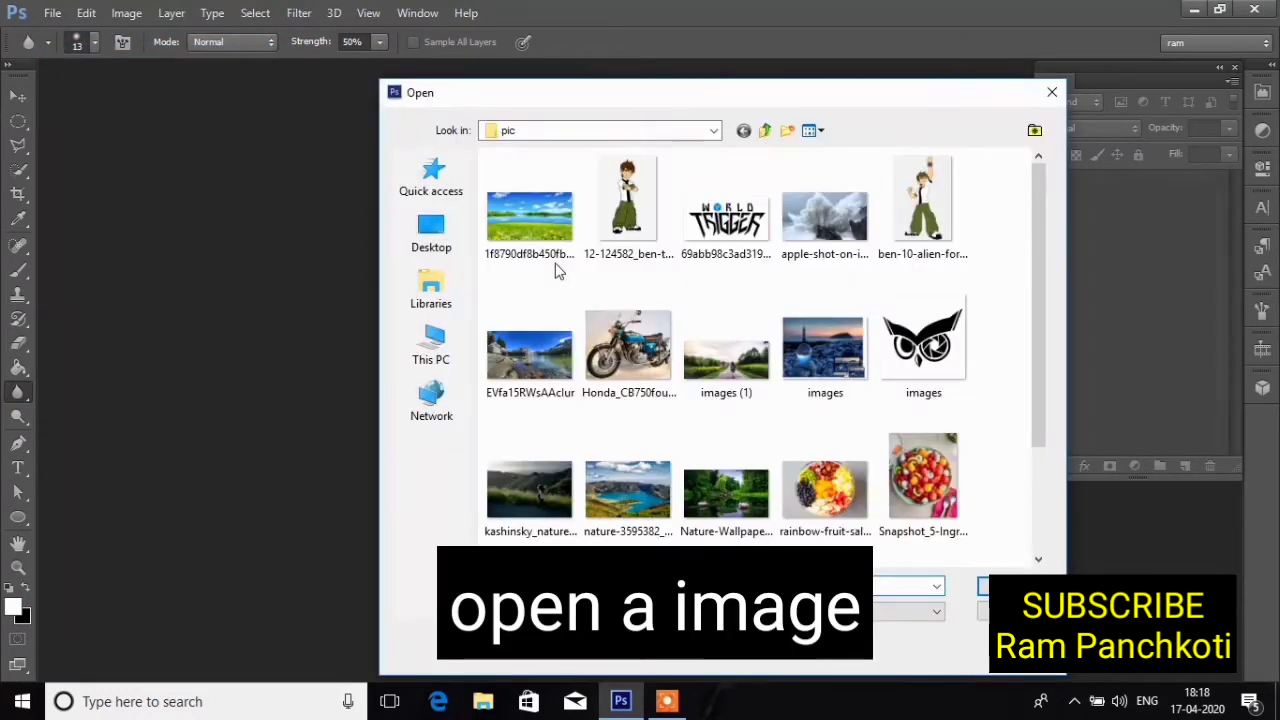
pyautogui.click(545, 510)
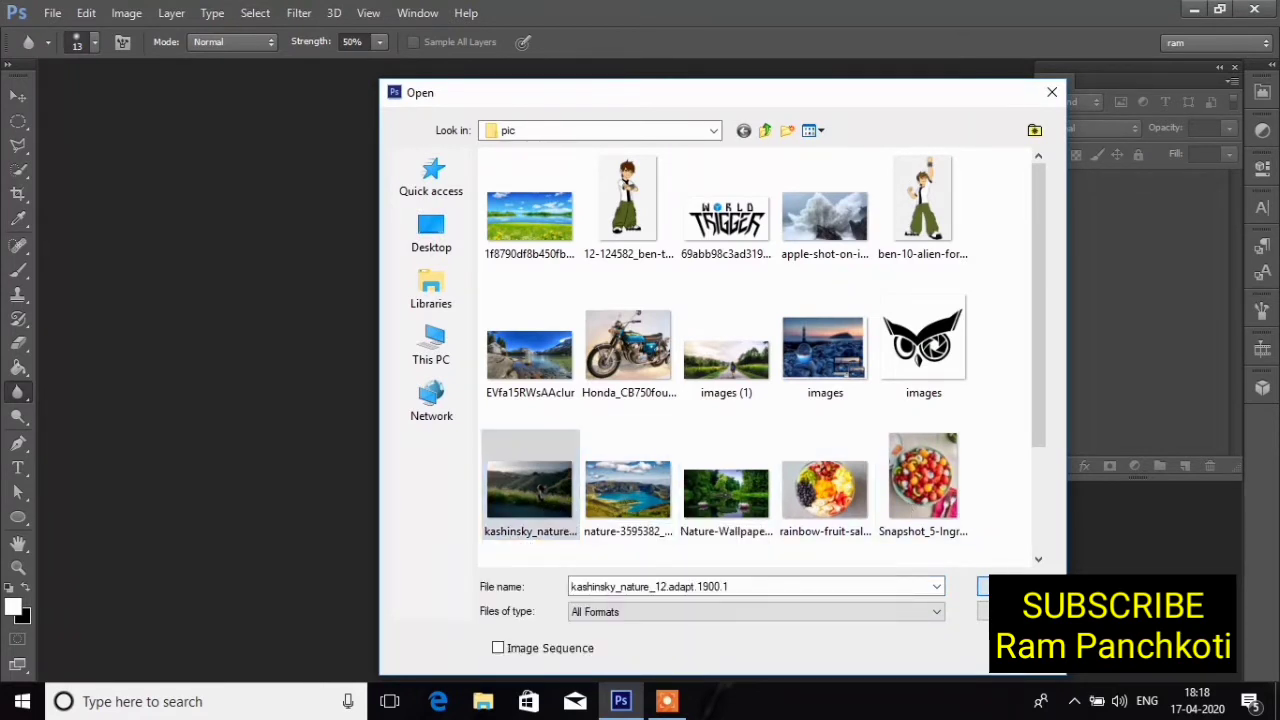
pyautogui.click(1018, 587)
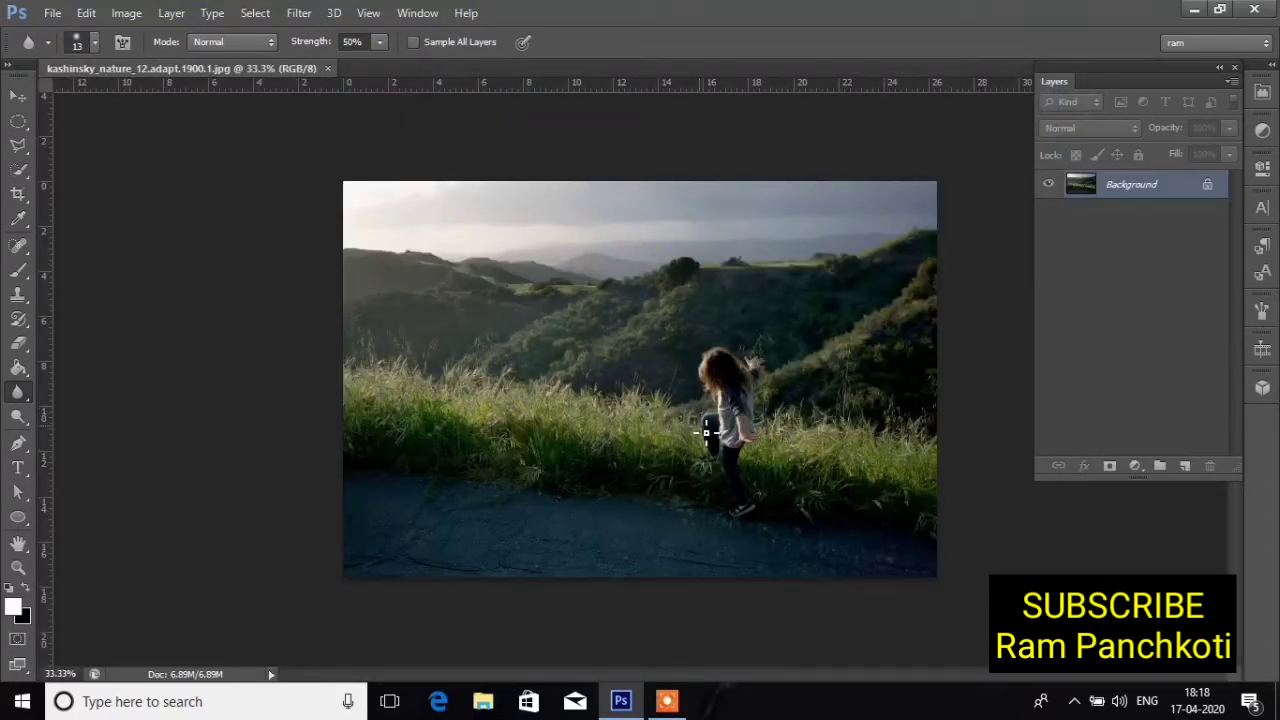
# Step: Convert the locked Background into a regular layer and add a new empty layer above it
pyautogui.scroll(1, 728, 410)
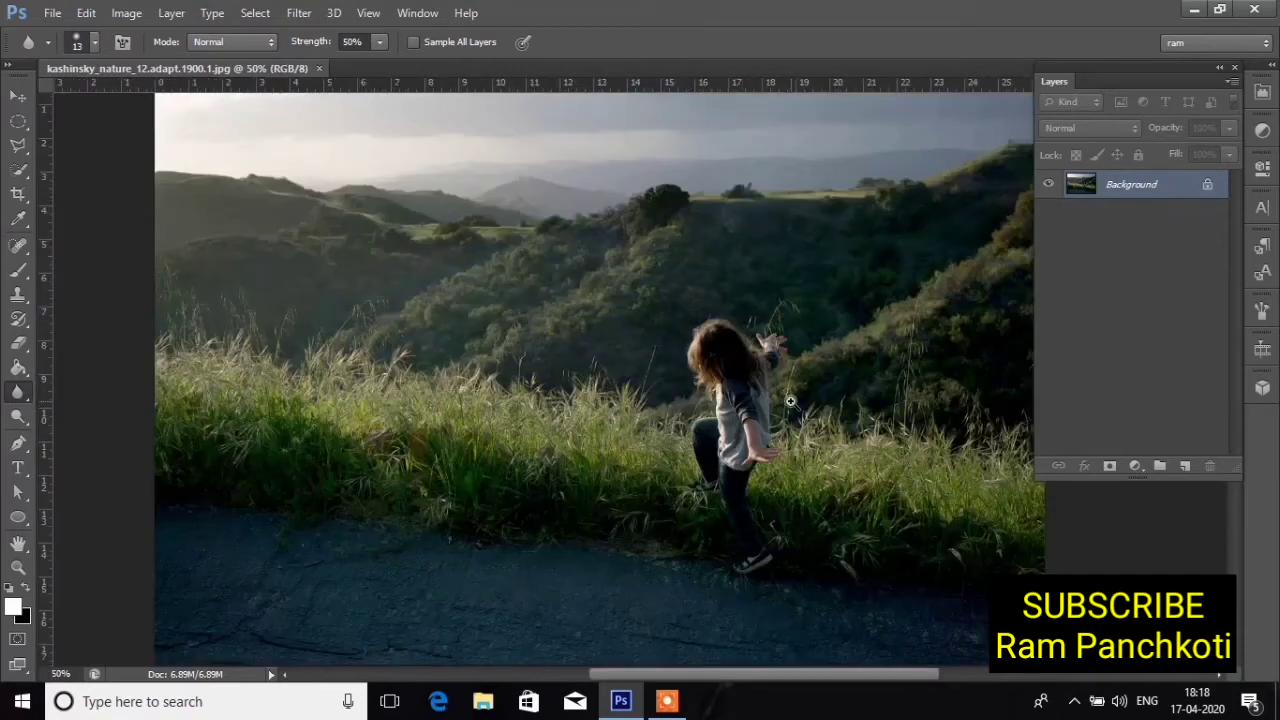
pyautogui.scroll(1, 790, 401)
pyautogui.moveTo(788, 409); pyautogui.dragTo(613, 355)
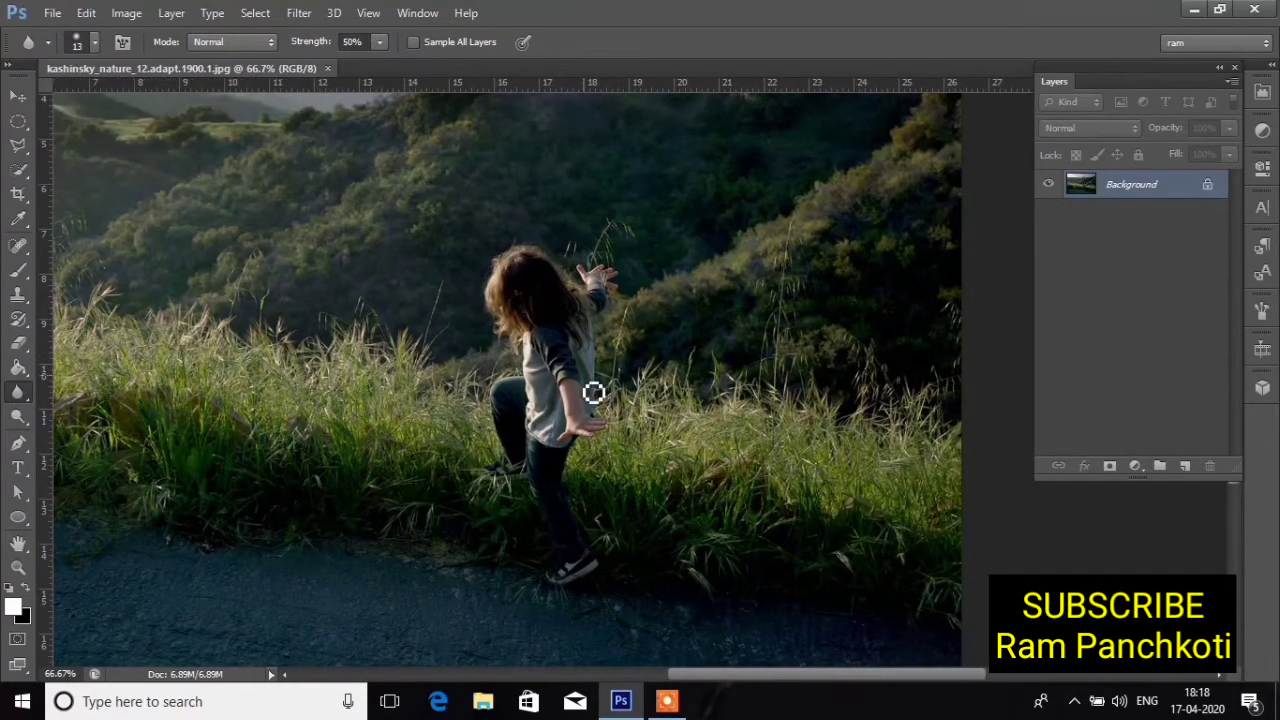
pyautogui.doubleClick(1140, 184)
pyautogui.click(790, 220)
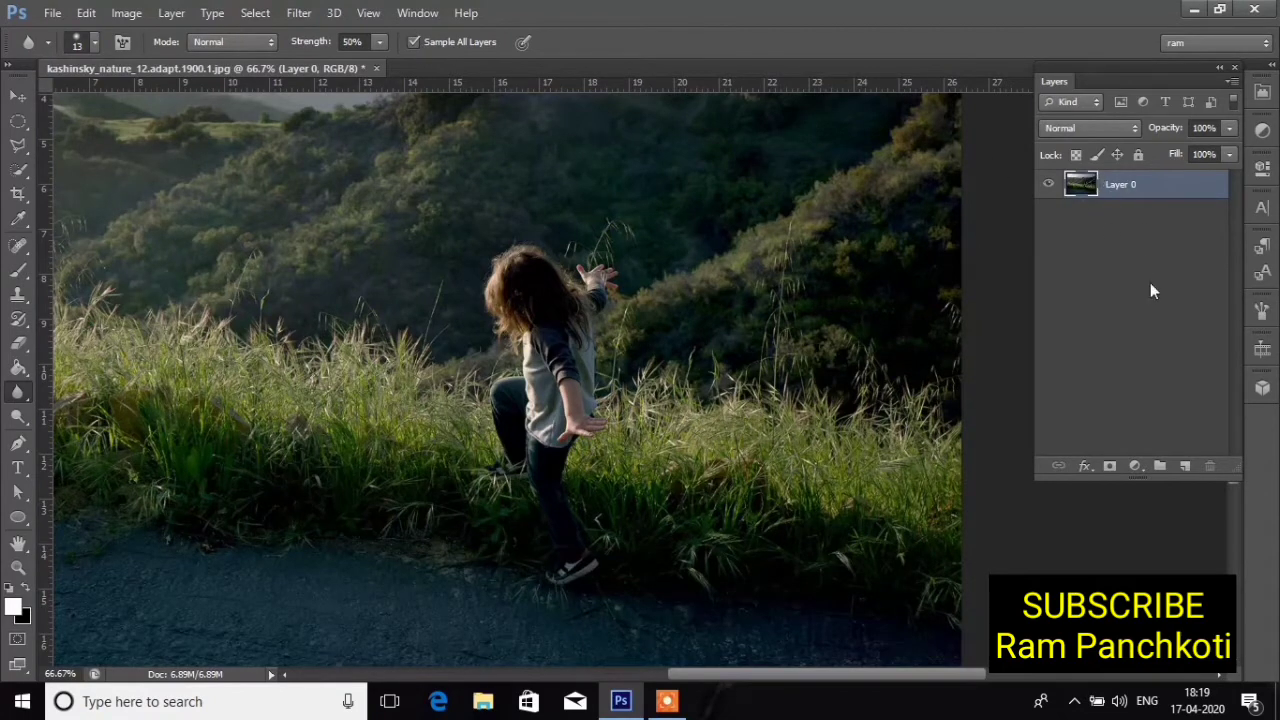
pyautogui.click(1185, 466)
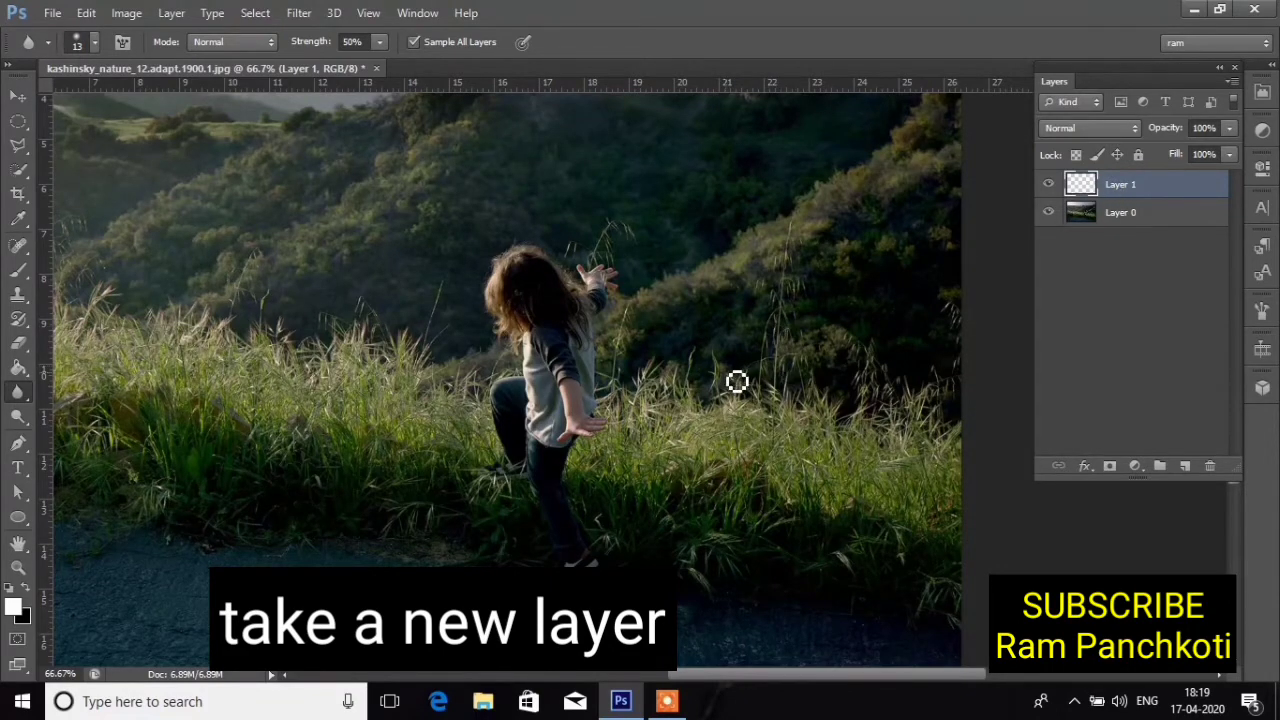
# Step: Set the Blur tool to a 250 px brush and 79% strength, with Sample All Layers enabled
pyautogui.click(414, 42)
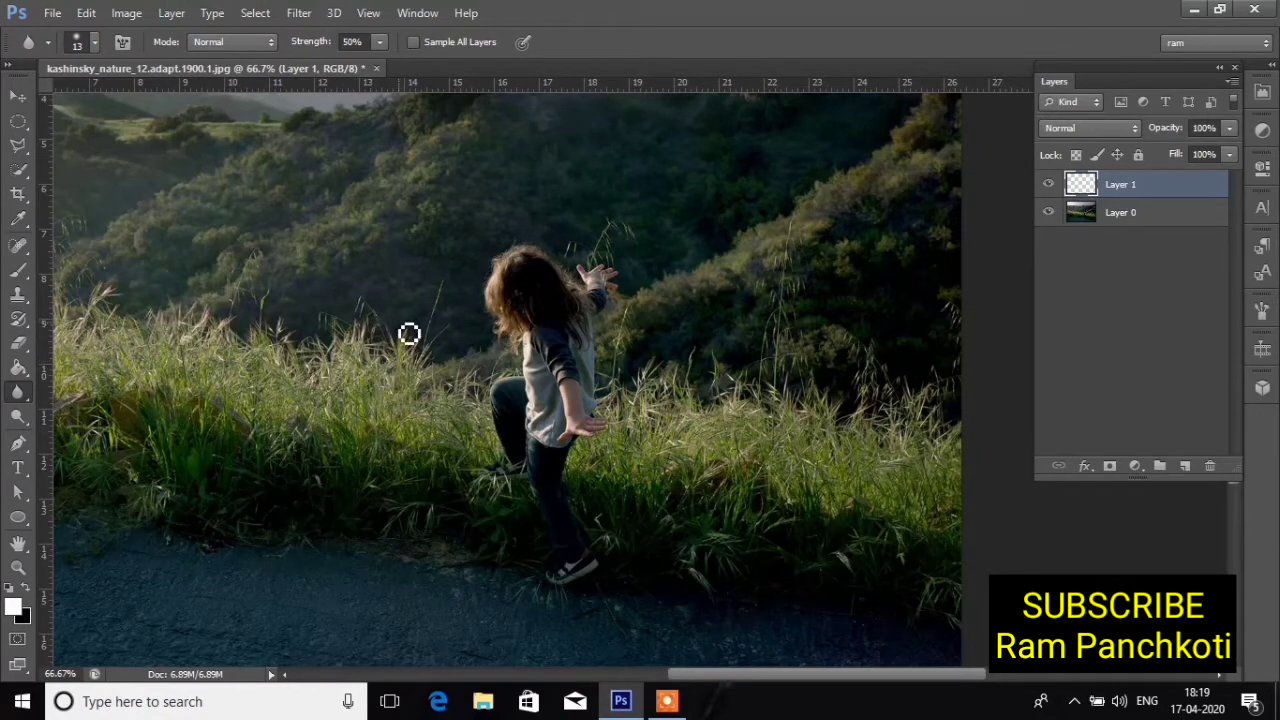
pyautogui.press(']')
pyautogui.press(']')
pyautogui.press(']')
pyautogui.press(']')
pyautogui.press(']')
pyautogui.press(']')
pyautogui.press(']')
pyautogui.press(']')
pyautogui.press(']')
pyautogui.click(380, 43)
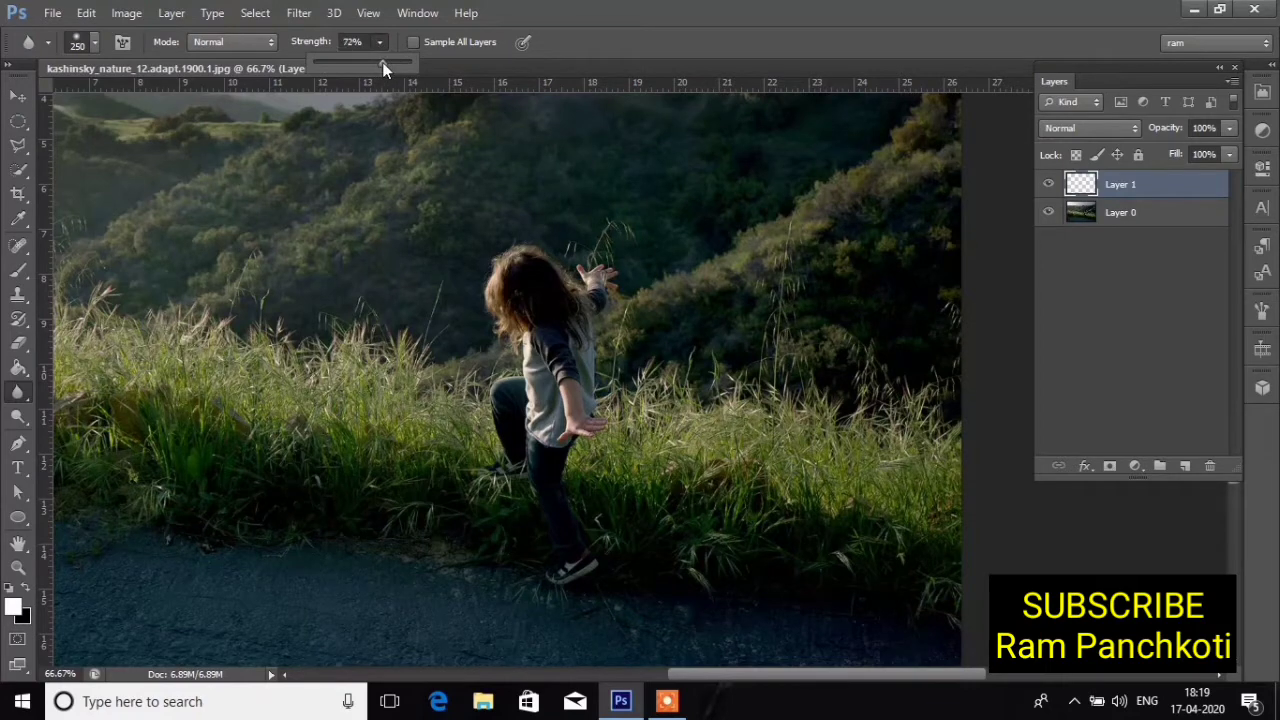
pyautogui.click(287, 300)
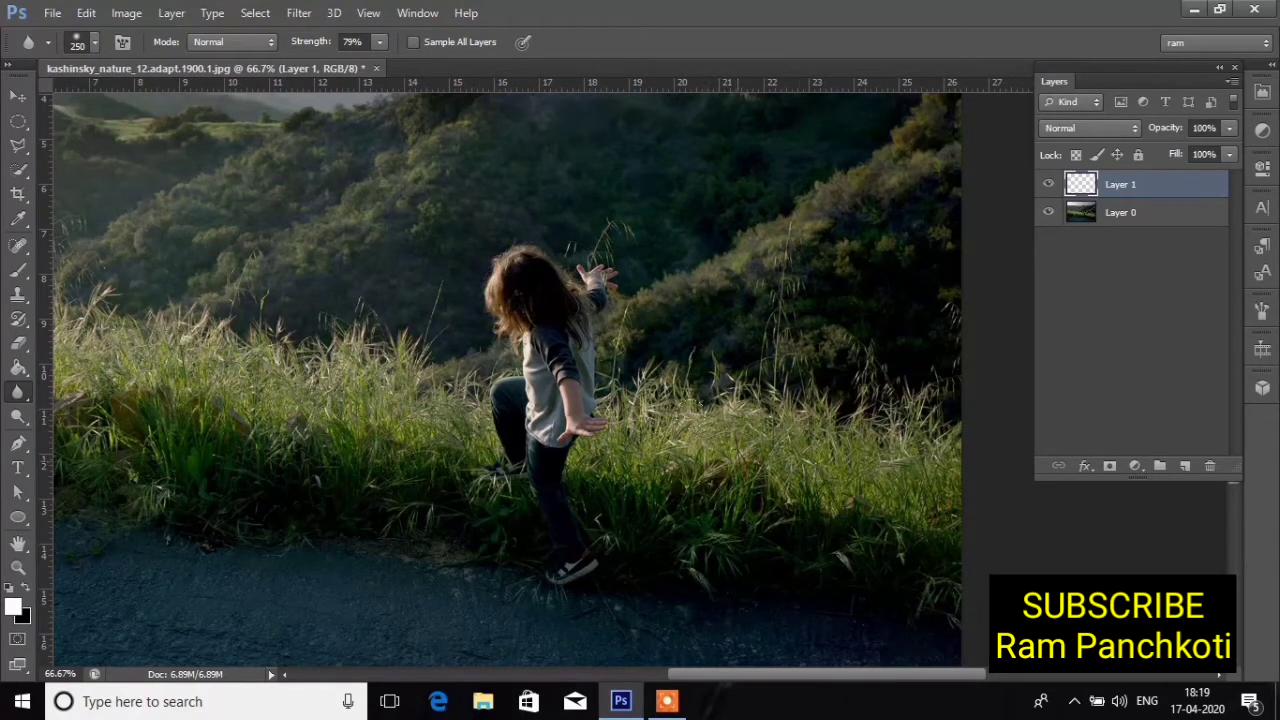
pyautogui.click(415, 41)
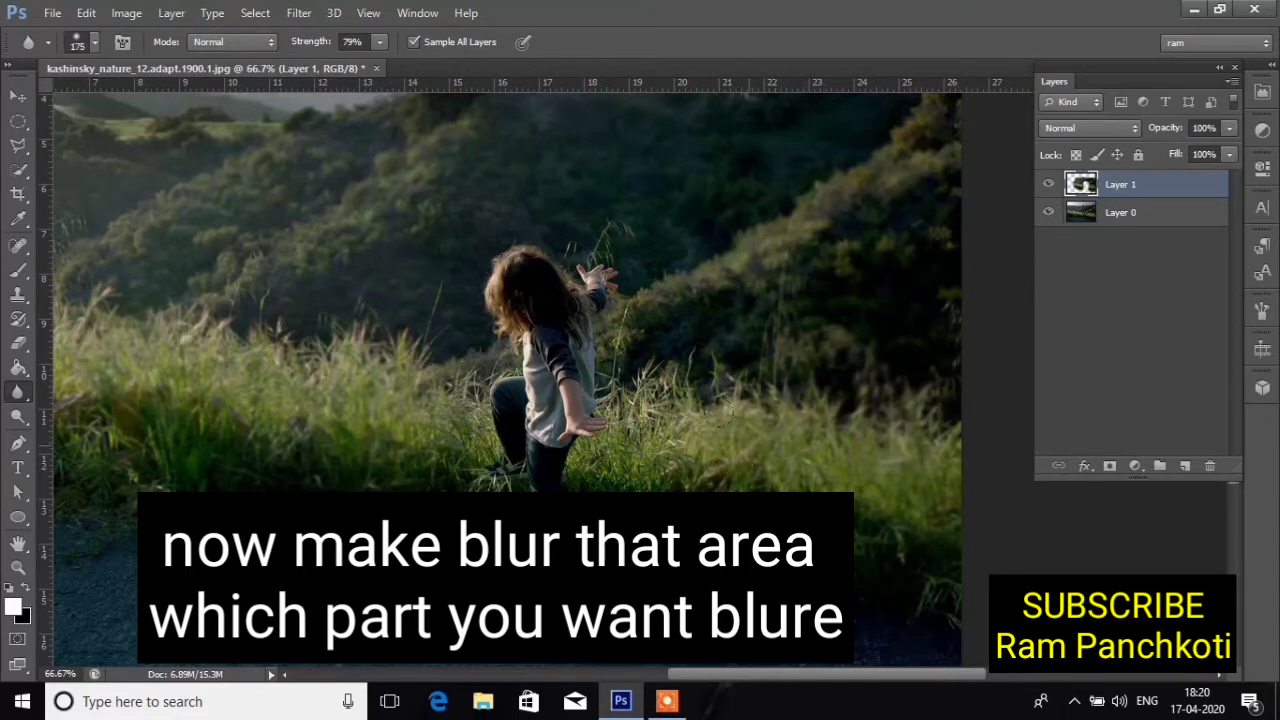
# Step: Reduce the Blur brush to 40 px and blur the hillside and grass close around the child's outline on Layer 1
pyautogui.press('[')
pyautogui.press('[')
pyautogui.press('[')
pyautogui.press('[')
pyautogui.press('[')
pyautogui.press('[')
pyautogui.press('[')
pyautogui.press('[')
pyautogui.press('[')
pyautogui.press(']')
pyautogui.press(']')
pyautogui.moveTo(606, 327)
pyautogui.mouseDown()
pyautogui.moveTo(626, 385)
pyautogui.moveTo(644, 324)
pyautogui.moveTo(625, 416)
pyautogui.moveTo(607, 402)
pyautogui.moveTo(616, 417)
pyautogui.moveTo(616, 392)
pyautogui.moveTo(627, 444)
pyautogui.moveTo(650, 433)
pyautogui.moveTo(665, 364)
pyautogui.moveTo(676, 440)
pyautogui.moveTo(632, 425)
pyautogui.moveTo(659, 405)
pyautogui.moveTo(666, 370)
pyautogui.moveTo(692, 426)
pyautogui.moveTo(681, 442)
pyautogui.moveTo(695, 415)
pyautogui.moveTo(692, 357)
pyautogui.moveTo(641, 475)
pyautogui.moveTo(614, 485)
pyautogui.moveTo(633, 438)
pyautogui.moveTo(593, 467)
pyautogui.moveTo(600, 506)
pyautogui.moveTo(581, 497)
pyautogui.moveTo(589, 477)
pyautogui.moveTo(607, 547)
pyautogui.moveTo(632, 485)
pyautogui.mouseUp()
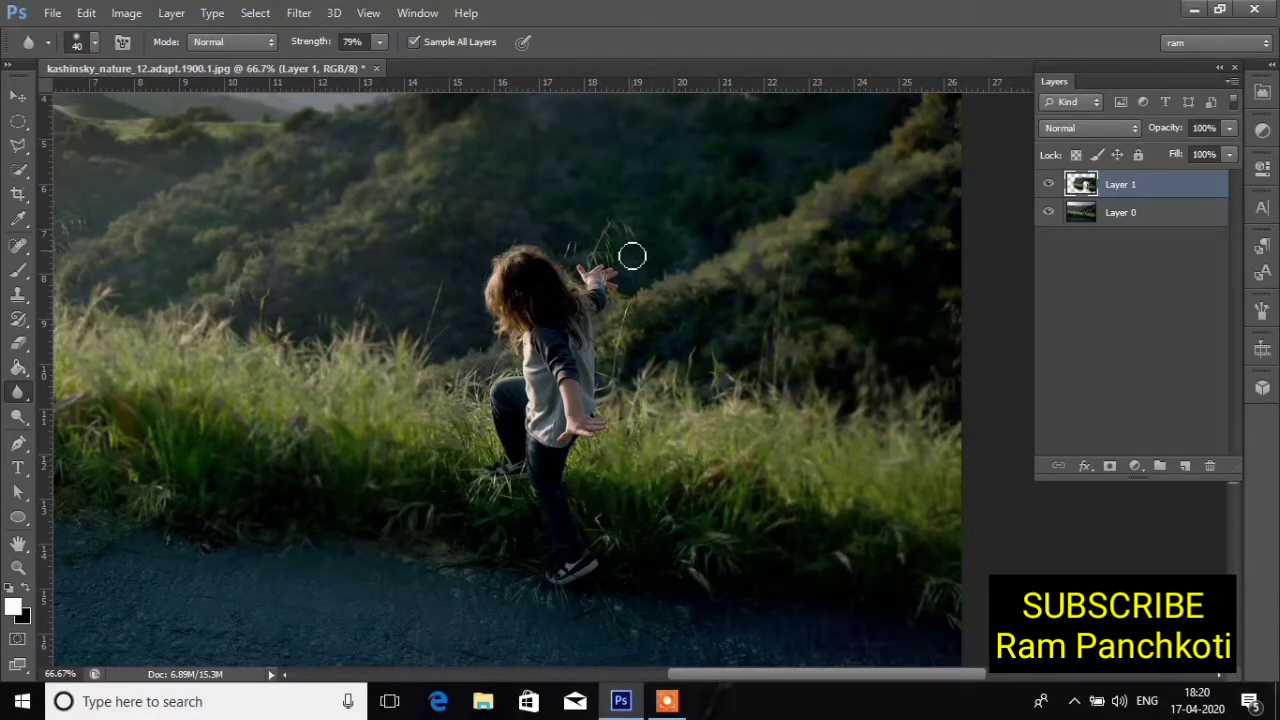
pyautogui.moveTo(633, 256)
pyautogui.mouseDown()
pyautogui.moveTo(577, 247)
pyautogui.moveTo(634, 234)
pyautogui.moveTo(583, 242)
pyautogui.moveTo(591, 262)
pyautogui.moveTo(626, 260)
pyautogui.moveTo(654, 299)
pyautogui.moveTo(636, 300)
pyautogui.moveTo(647, 262)
pyautogui.mouseUp()
pyautogui.moveTo(498, 362)
pyautogui.mouseDown()
pyautogui.moveTo(505, 377)
pyautogui.moveTo(517, 371)
pyautogui.moveTo(478, 380)
pyautogui.mouseUp()
pyautogui.moveTo(493, 455)
pyautogui.mouseDown()
pyautogui.moveTo(493, 491)
pyautogui.moveTo(523, 488)
pyautogui.moveTo(487, 509)
pyautogui.mouseUp()
pyautogui.moveTo(459, 402)
pyautogui.mouseDown()
pyautogui.moveTo(467, 443)
pyautogui.moveTo(486, 446)
pyautogui.moveTo(462, 377)
pyautogui.moveTo(409, 493)
pyautogui.moveTo(473, 411)
pyautogui.moveTo(435, 401)
pyautogui.moveTo(428, 271)
pyautogui.moveTo(390, 329)
pyautogui.moveTo(256, 324)
pyautogui.mouseUp()
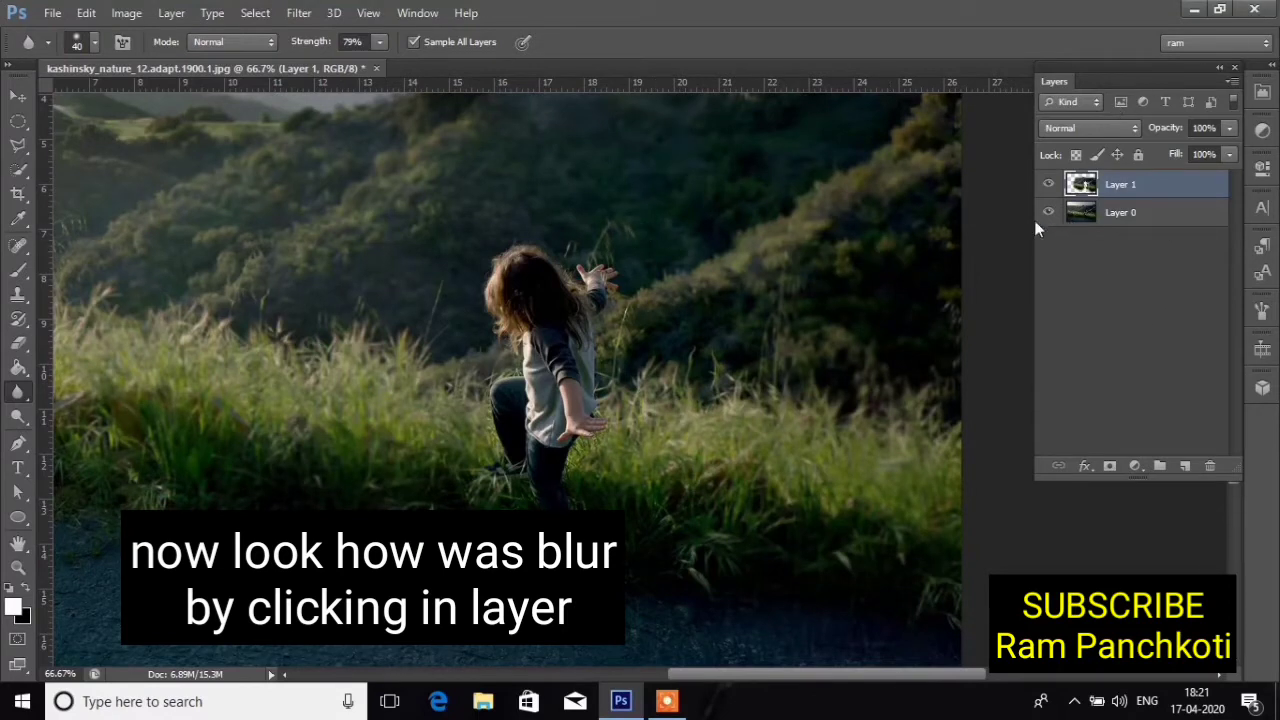
# Step: Toggle Layer 1's visibility off and on to compare the blurred background with the original photo
pyautogui.click(1047, 186)
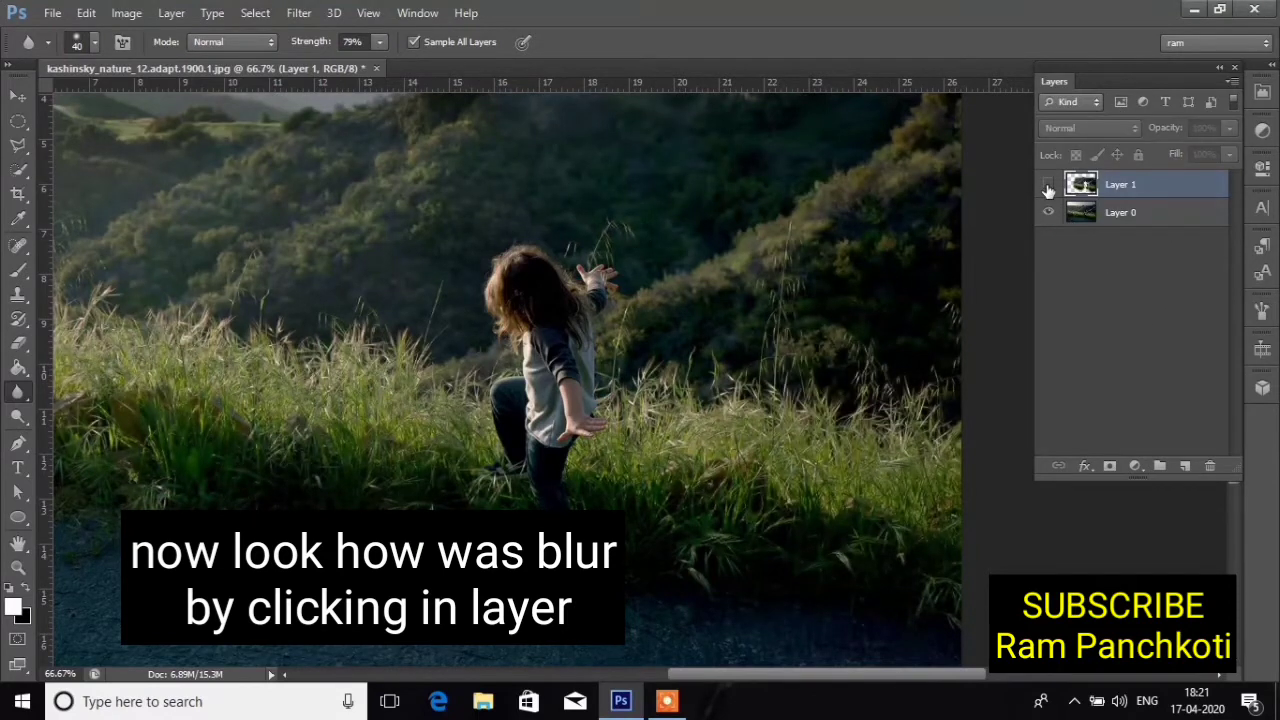
pyautogui.click(1047, 186)
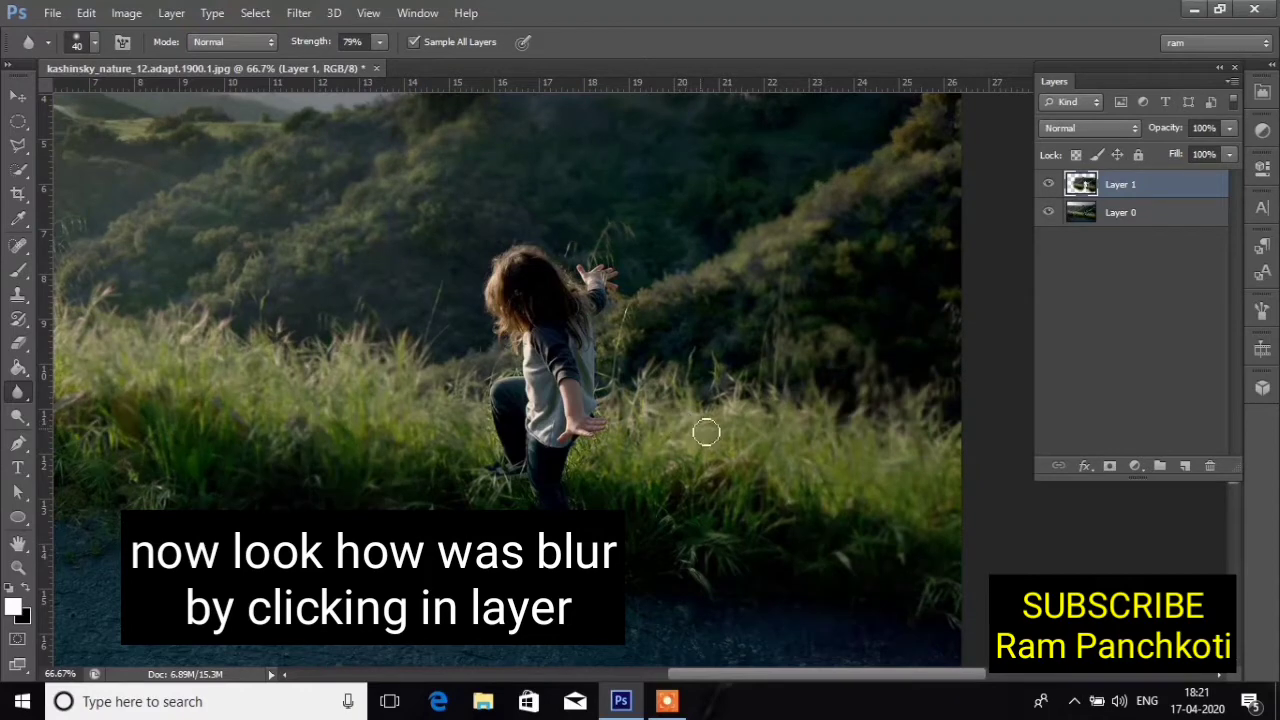
pyautogui.click(1047, 187)
pyautogui.click(1047, 187)
pyautogui.click(1047, 187)
pyautogui.click(1047, 187)
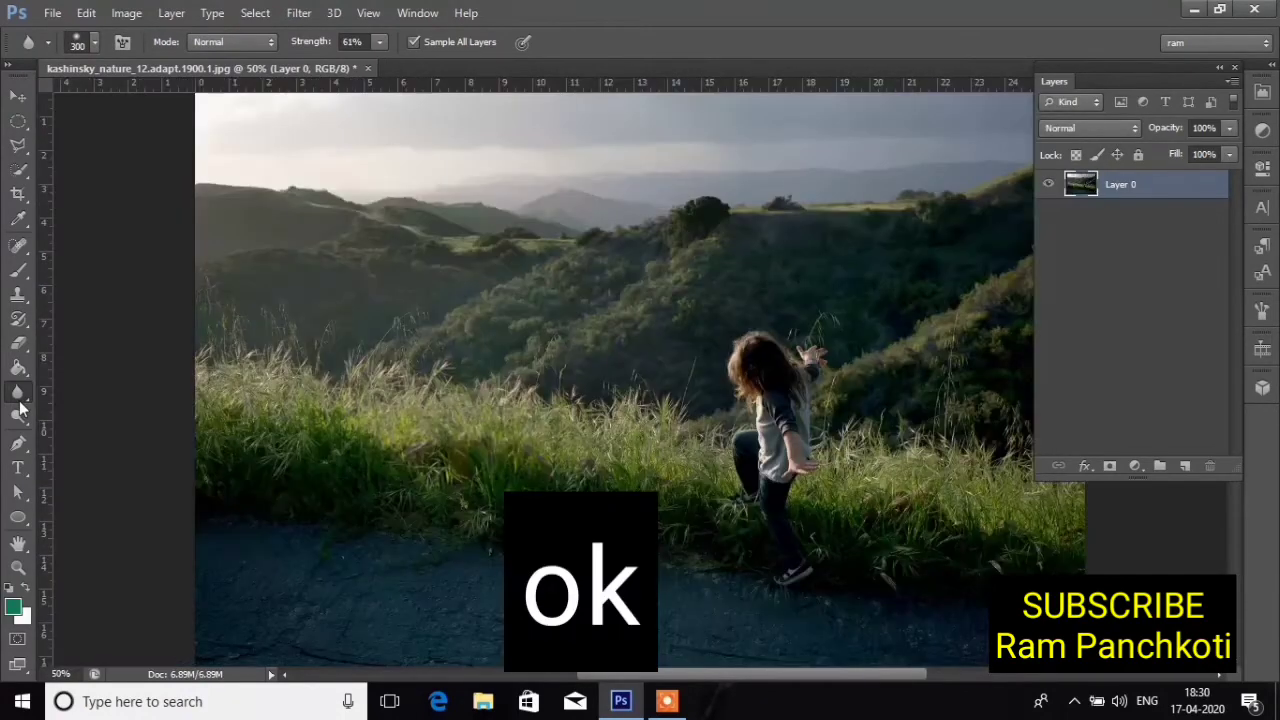
# Step: Activate the Sharpen tool and add a new empty layer above Layer 0
pyautogui.rightClick(18, 395)
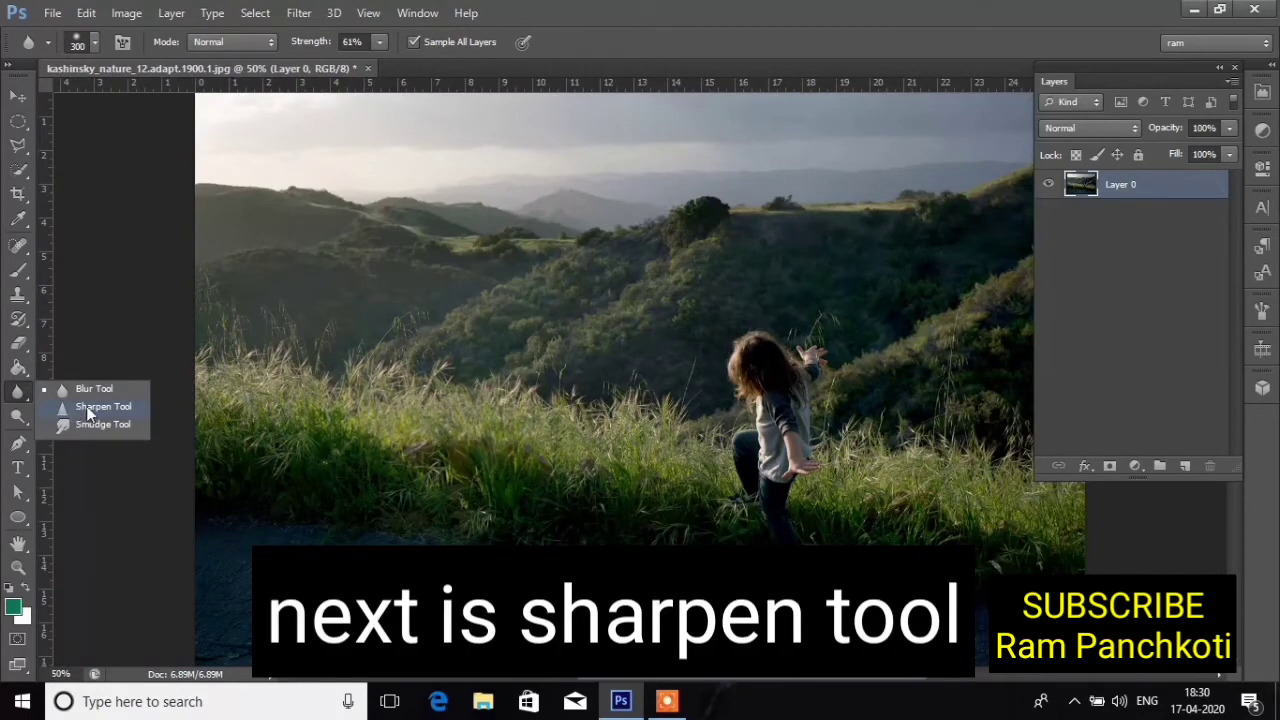
pyautogui.click(96, 405)
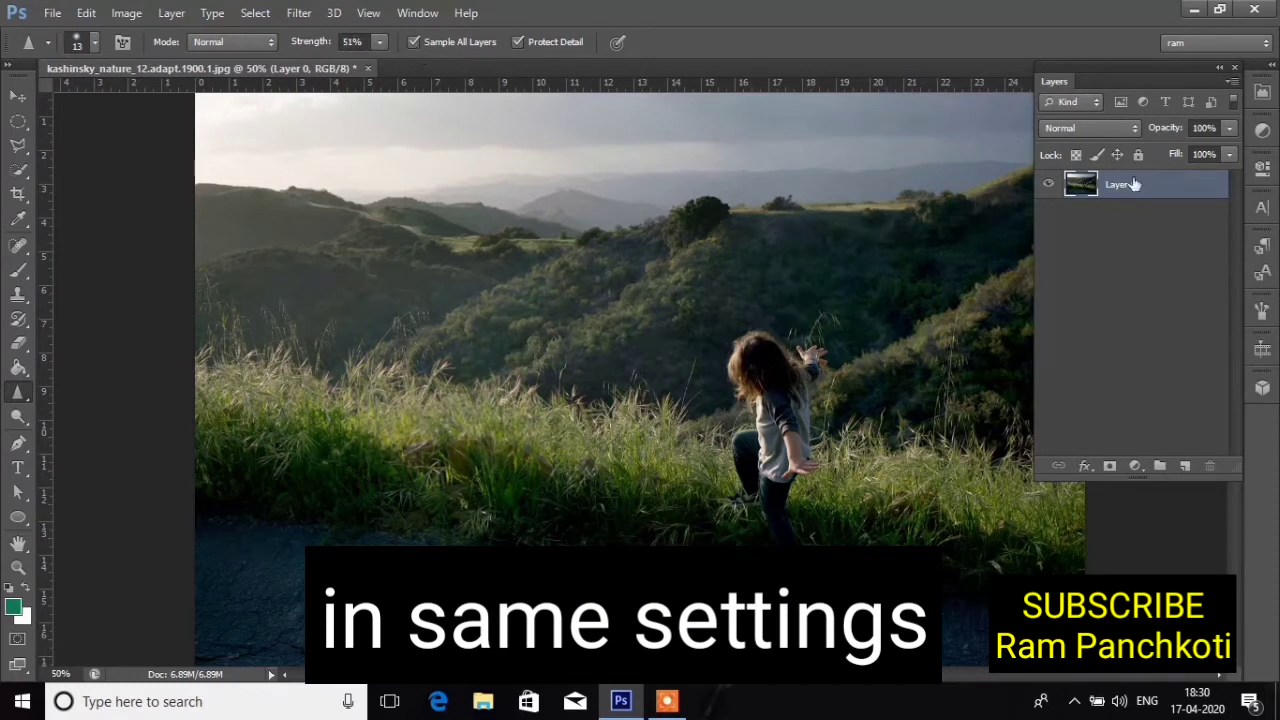
pyautogui.click(1185, 466)
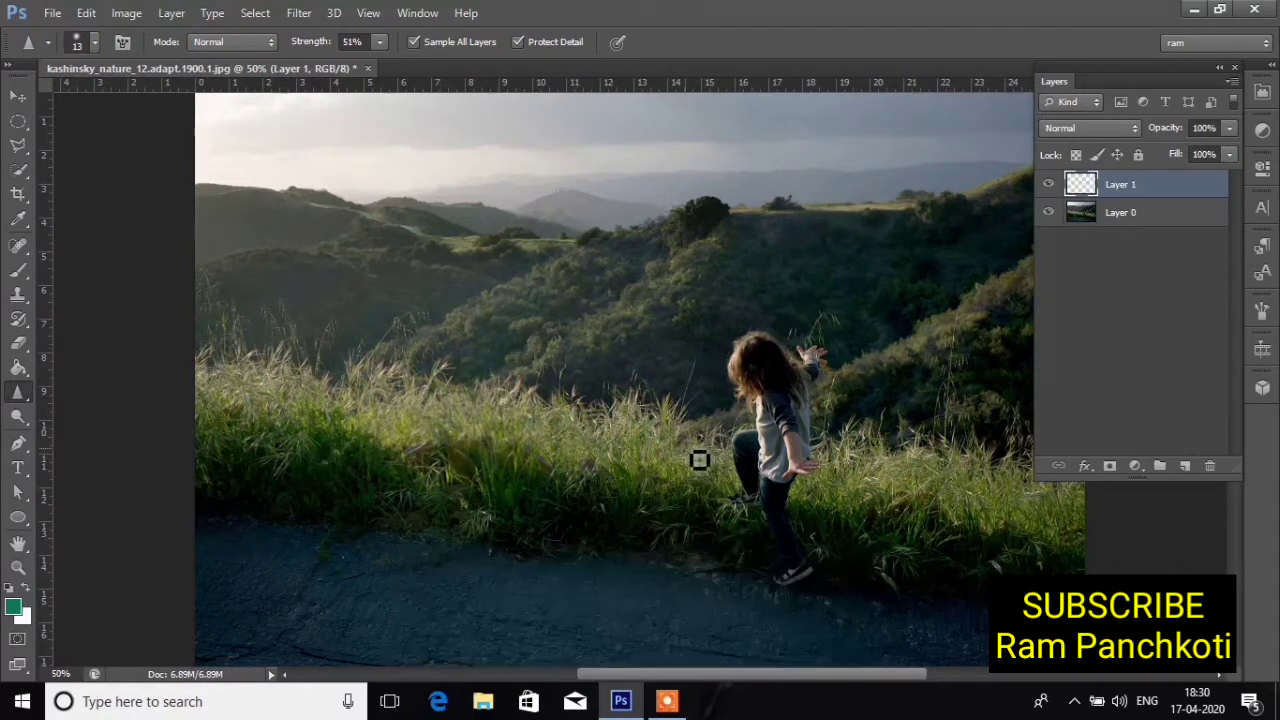
# Step: Enlarge the Sharpen brush to 150 px and sharpen the child's hair around the face on Layer 1
pyautogui.press(']')
pyautogui.press(']')
pyautogui.press(']')
pyautogui.press(']')
pyautogui.press(']')
pyautogui.press(']')
pyautogui.press(']')
pyautogui.press(']')
pyautogui.press(']')
pyautogui.press(']')
pyautogui.press(']')
pyautogui.press(']')
pyautogui.press(']')
pyautogui.press(']')
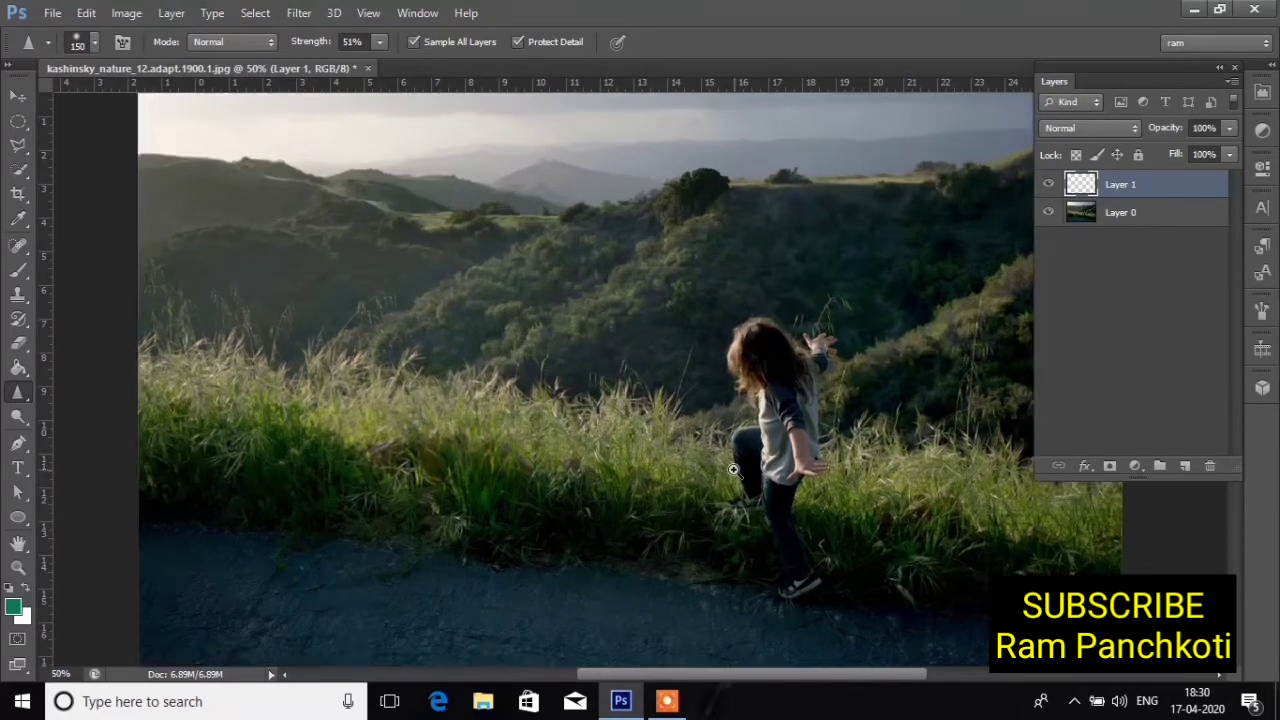
pyautogui.scroll(5, 733, 470)
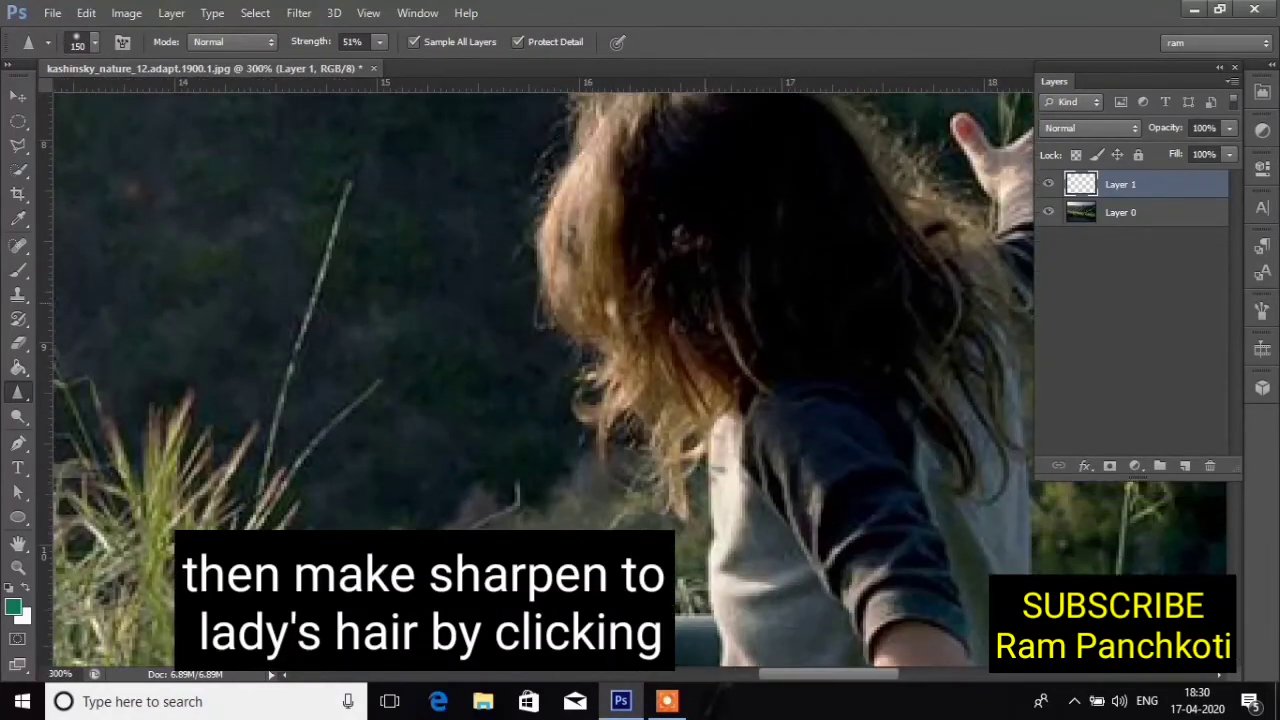
pyautogui.scroll(1, 705, 303)
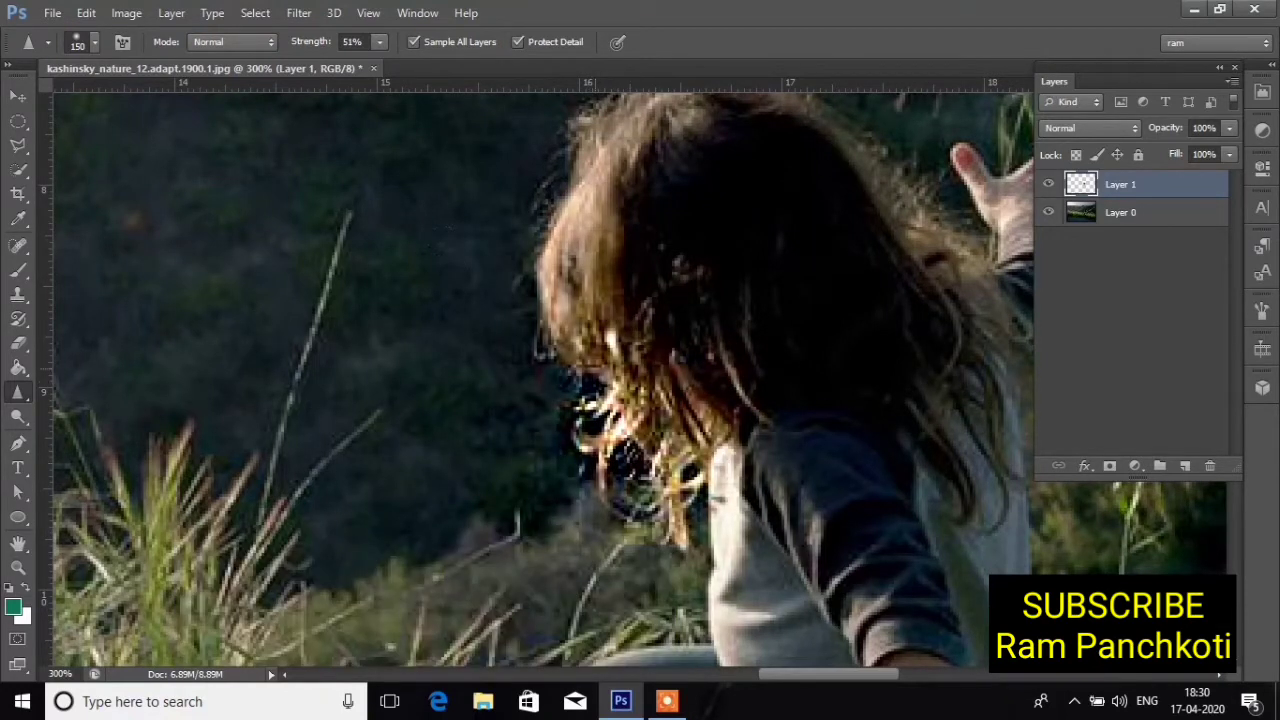
pyautogui.click(602, 402)
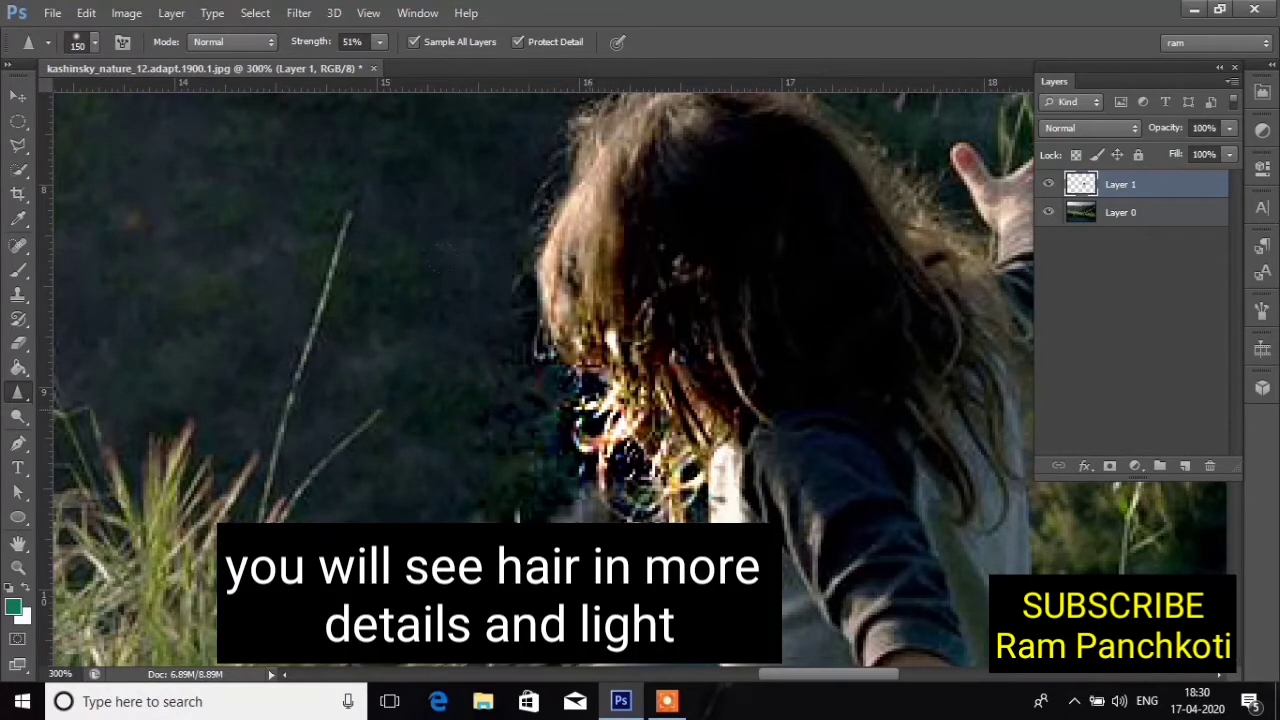
# Step: Reduce the Sharpen brush to 20 px and toggle Layer 1's visibility to compare the hair with and without sharpening
pyautogui.press('[')
pyautogui.press('[')
pyautogui.press('[')
pyautogui.press('[')
pyautogui.press('[')
pyautogui.press('[')
pyautogui.press('[')
pyautogui.press('[')
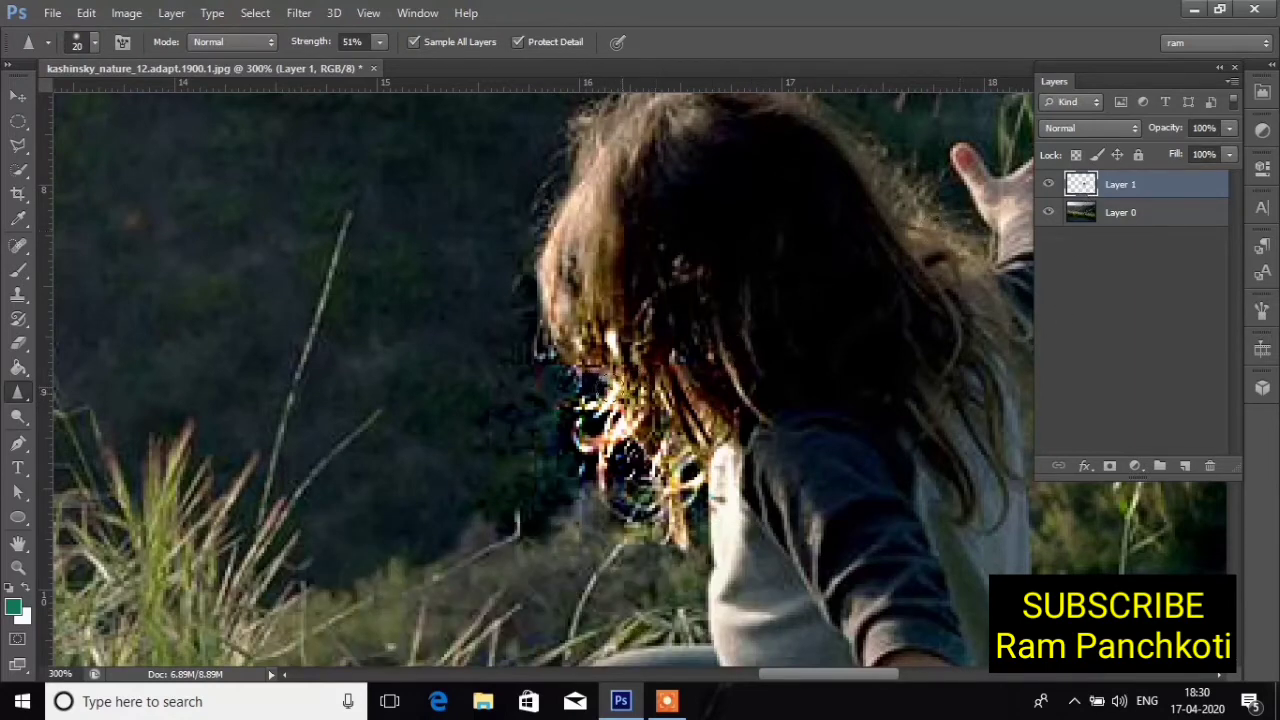
pyautogui.click(1048, 184)
pyautogui.click(1048, 184)
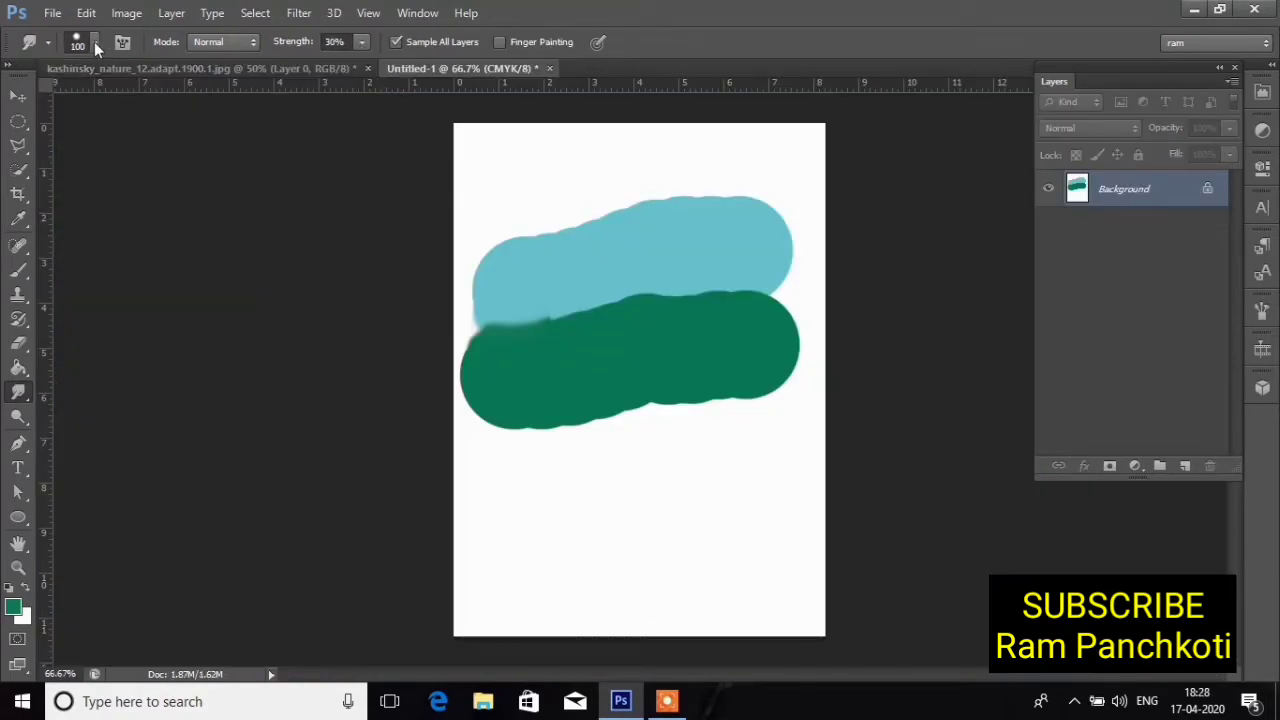
# Step: Give the Smudge tool the Soft Round Pressure Size tip and smudge the blue-green boundary and the green stroke's lower edge
pyautogui.click(94, 42)
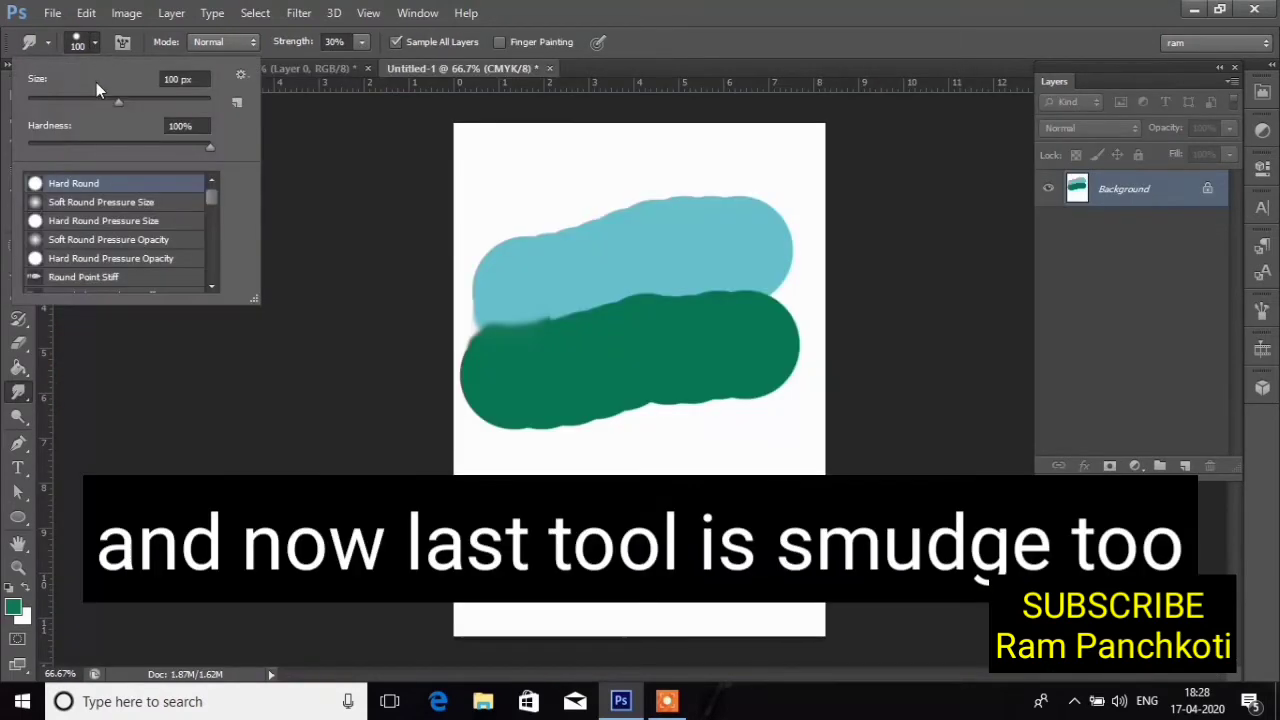
pyautogui.click(40, 204)
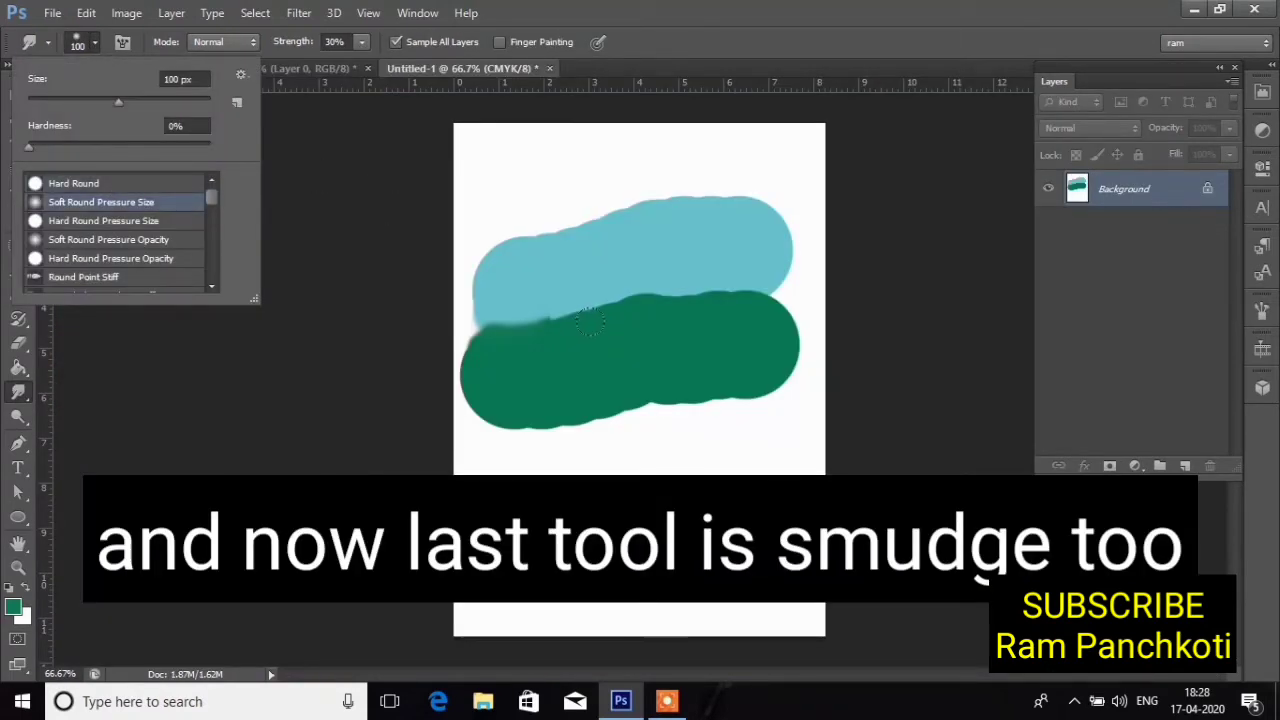
pyautogui.moveTo(586, 305); pyautogui.dragTo(551, 309)
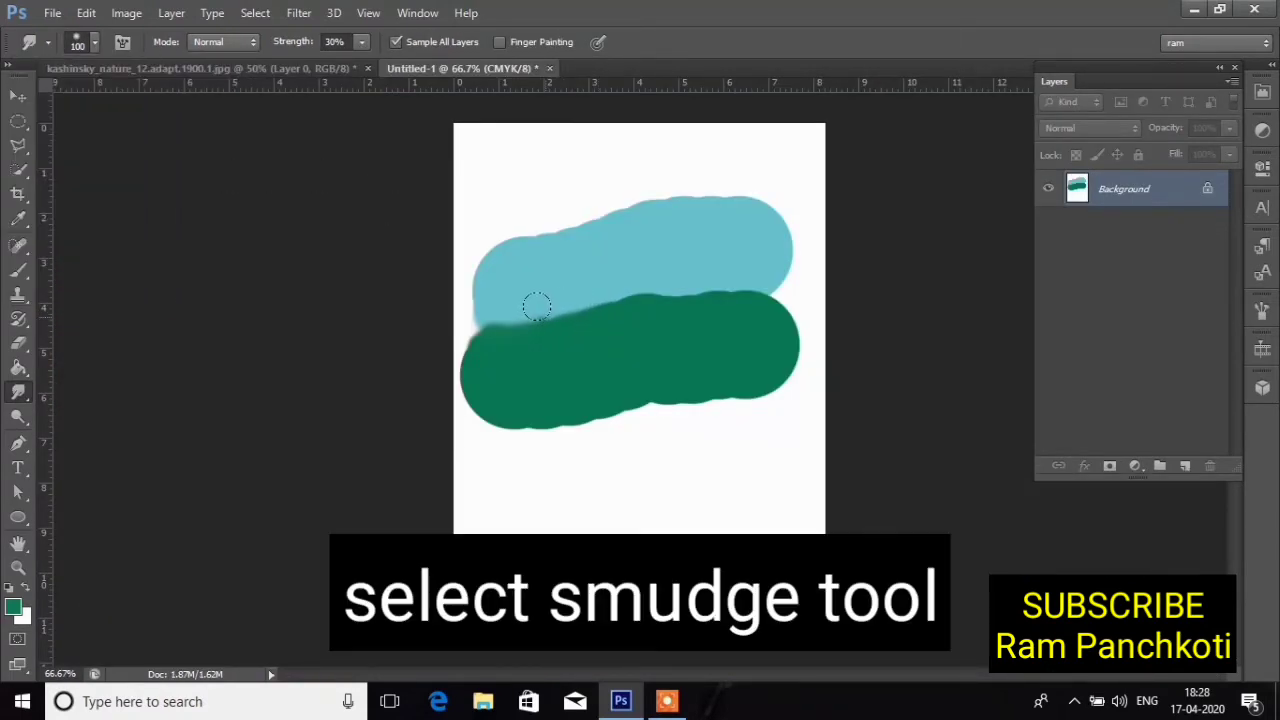
pyautogui.moveTo(575, 301)
pyautogui.mouseDown()
pyautogui.moveTo(580, 289)
pyautogui.moveTo(656, 281)
pyautogui.mouseUp()
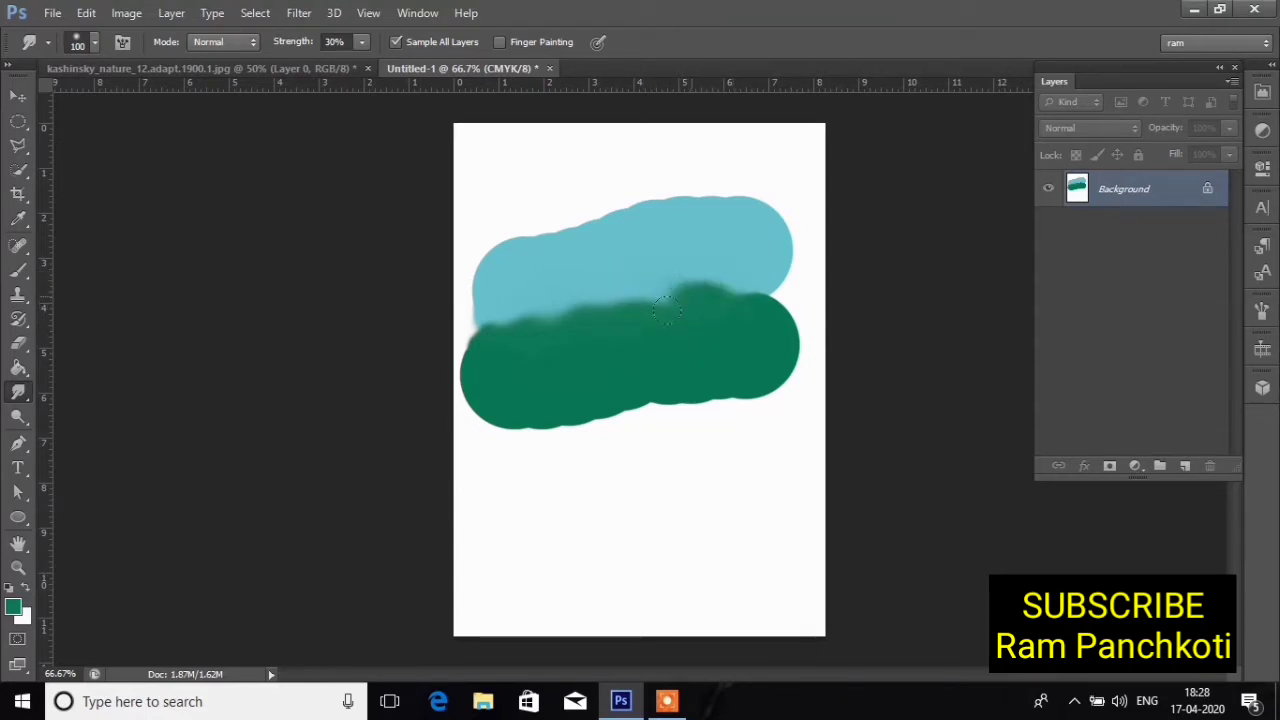
pyautogui.moveTo(692, 250)
pyautogui.mouseDown()
pyautogui.moveTo(684, 291)
pyautogui.moveTo(596, 301)
pyautogui.moveTo(677, 287)
pyautogui.moveTo(659, 256)
pyautogui.moveTo(637, 302)
pyautogui.moveTo(602, 303)
pyautogui.mouseUp()
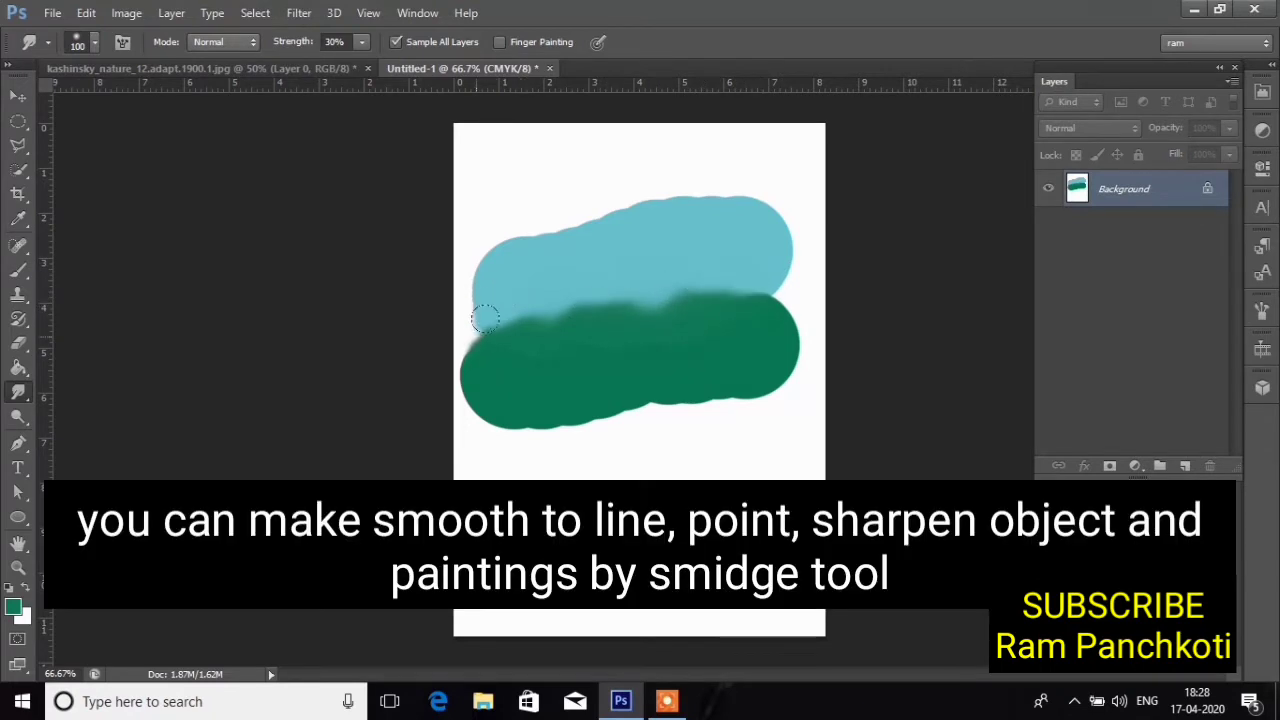
pyautogui.moveTo(485, 318)
pyautogui.mouseDown()
pyautogui.moveTo(500, 294)
pyautogui.moveTo(469, 318)
pyautogui.mouseUp()
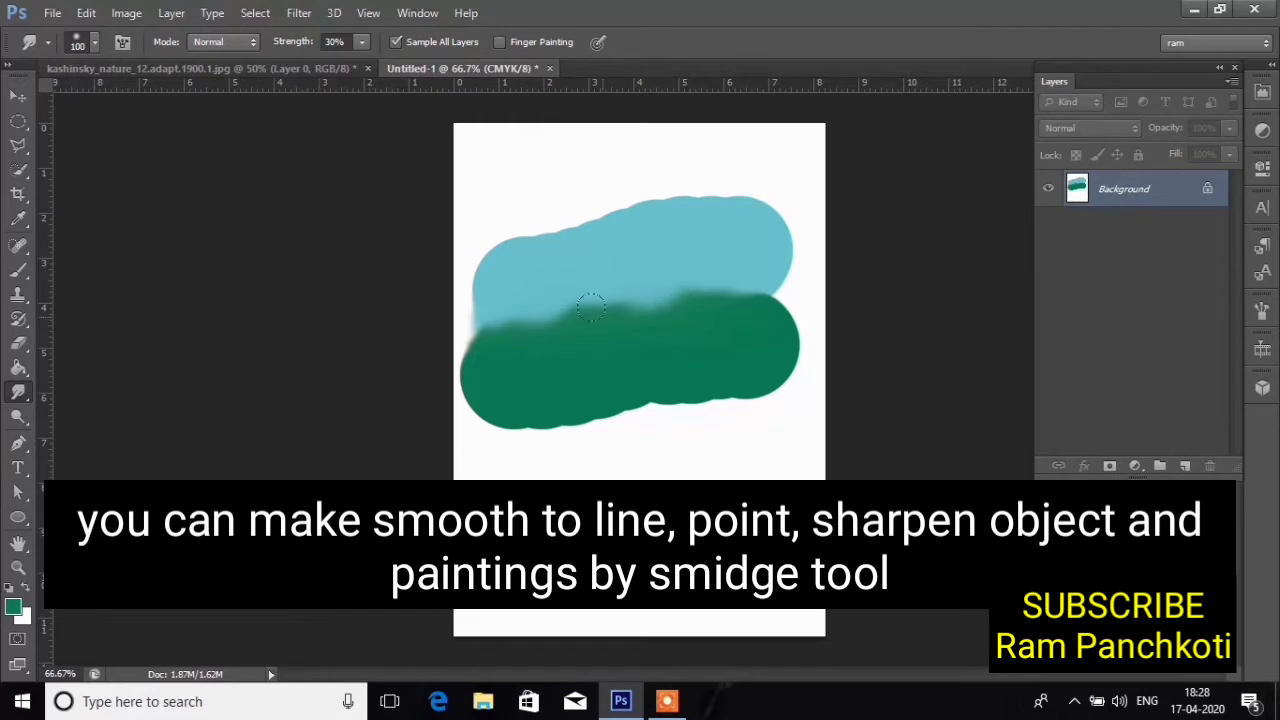
pyautogui.moveTo(720, 390)
pyautogui.mouseDown()
pyautogui.moveTo(604, 392)
pyautogui.moveTo(669, 401)
pyautogui.moveTo(780, 380)
pyautogui.mouseUp()
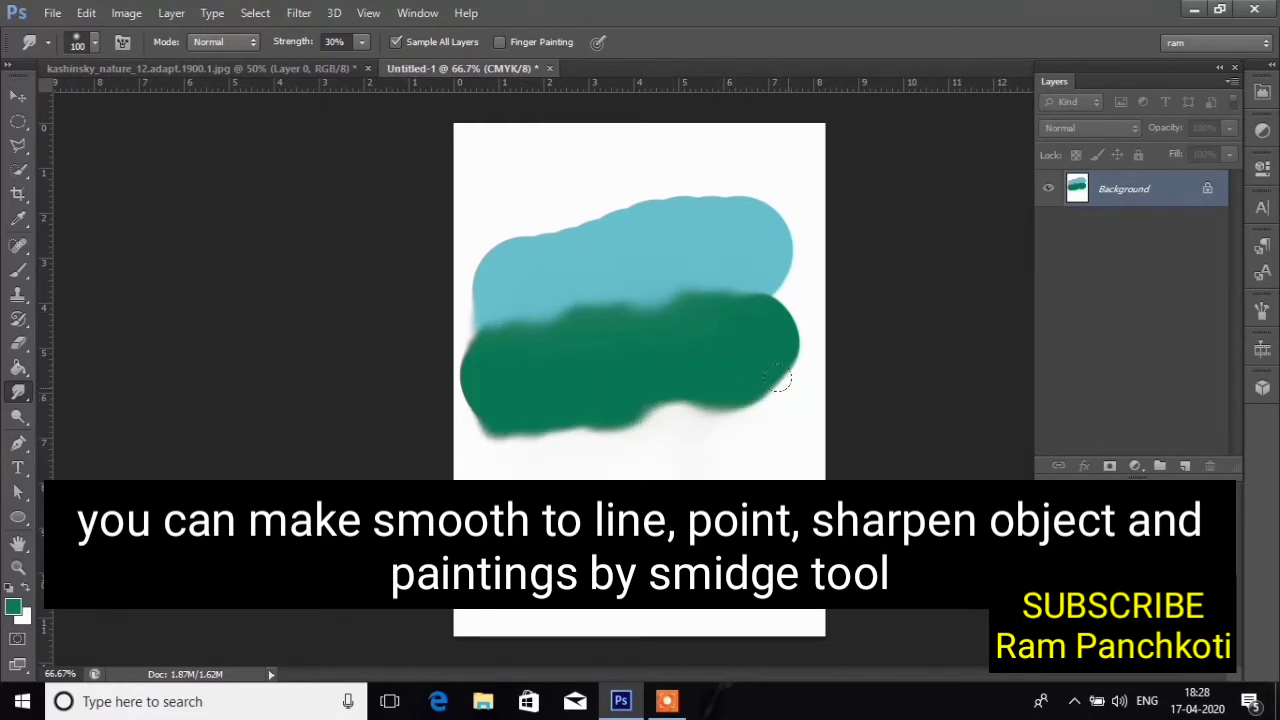
# Step: Set the Smudge tool's strength to 69% and smudge the green stroke's lower edge downward and outward
pyautogui.click(365, 42)
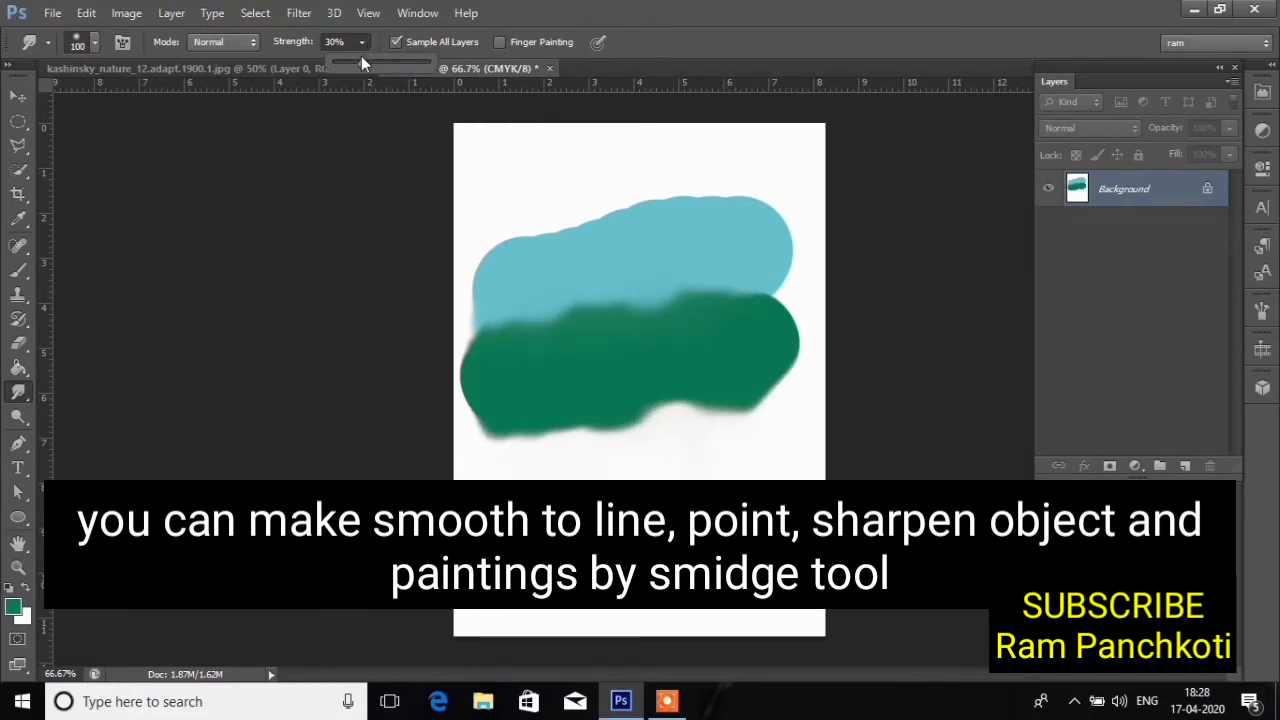
pyautogui.moveTo(411, 64); pyautogui.dragTo(398, 63)
pyautogui.moveTo(597, 380); pyautogui.dragTo(603, 470)
pyautogui.moveTo(522, 428); pyautogui.dragTo(504, 477)
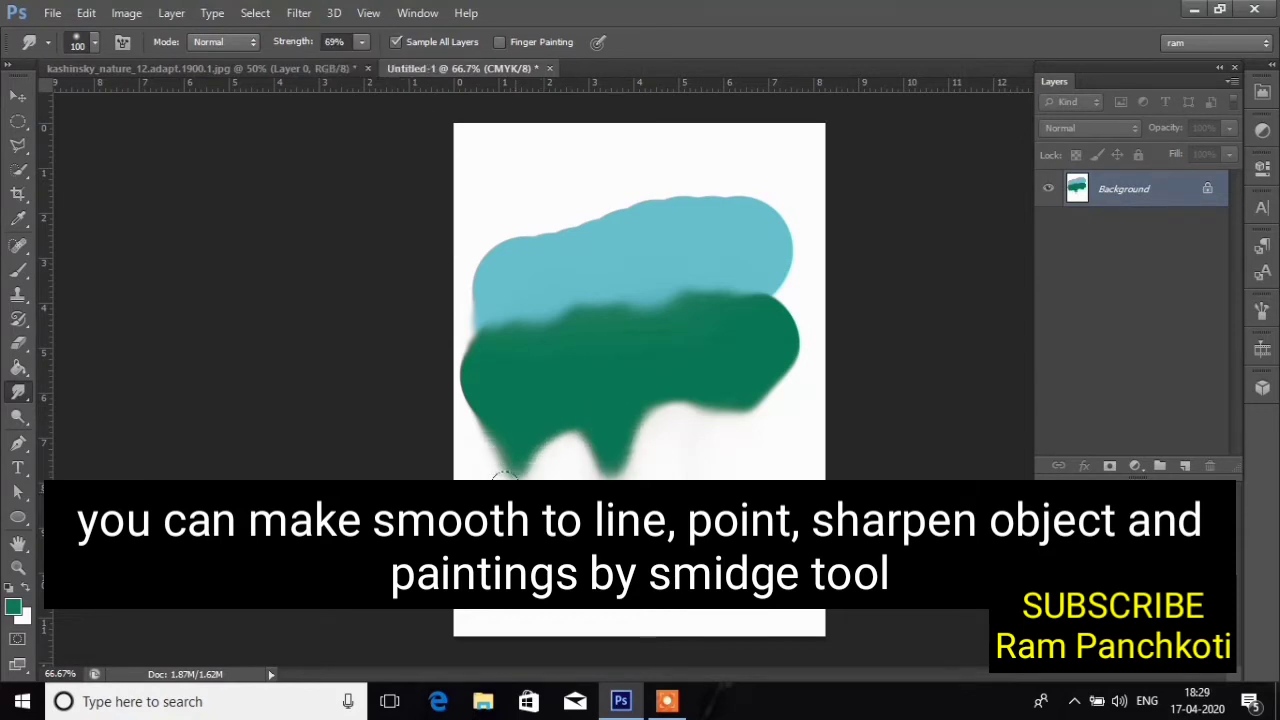
pyautogui.moveTo(535, 435)
pyautogui.mouseDown()
pyautogui.moveTo(552, 466)
pyautogui.moveTo(582, 470)
pyautogui.moveTo(542, 468)
pyautogui.moveTo(584, 480)
pyautogui.mouseUp()
pyautogui.moveTo(600, 432)
pyautogui.mouseDown()
pyautogui.moveTo(645, 414)
pyautogui.moveTo(677, 427)
pyautogui.moveTo(670, 386)
pyautogui.moveTo(666, 432)
pyautogui.moveTo(642, 385)
pyautogui.moveTo(647, 420)
pyautogui.moveTo(656, 392)
pyautogui.moveTo(685, 431)
pyautogui.moveTo(646, 414)
pyautogui.moveTo(652, 440)
pyautogui.moveTo(726, 390)
pyautogui.moveTo(746, 432)
pyautogui.moveTo(716, 412)
pyautogui.moveTo(702, 436)
pyautogui.moveTo(746, 390)
pyautogui.moveTo(786, 370)
pyautogui.mouseUp()
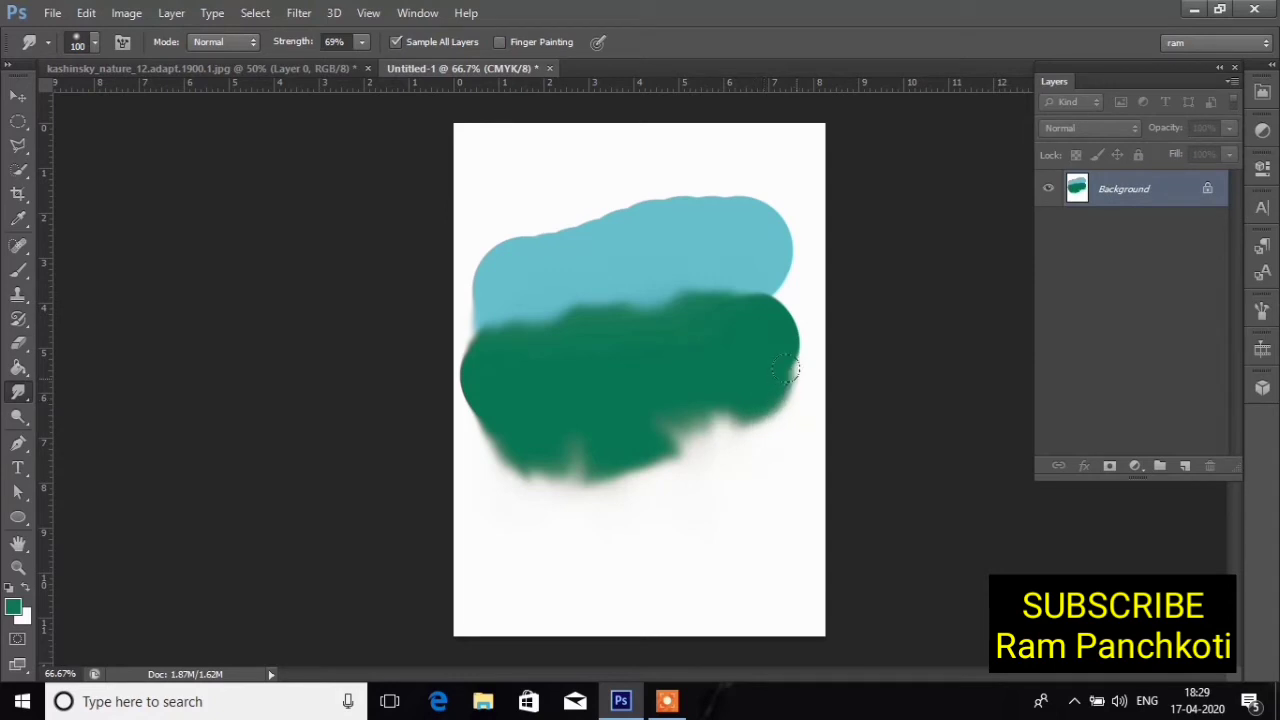
# Step: Smudge the blue-green boundary and pull the blue stroke's upper and side edges outward into the white canvas
pyautogui.moveTo(800, 317)
pyautogui.mouseDown()
pyautogui.moveTo(758, 297)
pyautogui.moveTo(784, 278)
pyautogui.moveTo(775, 260)
pyautogui.moveTo(790, 270)
pyautogui.moveTo(768, 289)
pyautogui.moveTo(778, 298)
pyautogui.moveTo(780, 267)
pyautogui.moveTo(815, 300)
pyautogui.mouseUp()
pyautogui.moveTo(649, 307)
pyautogui.mouseDown()
pyautogui.moveTo(651, 294)
pyautogui.moveTo(601, 324)
pyautogui.mouseUp()
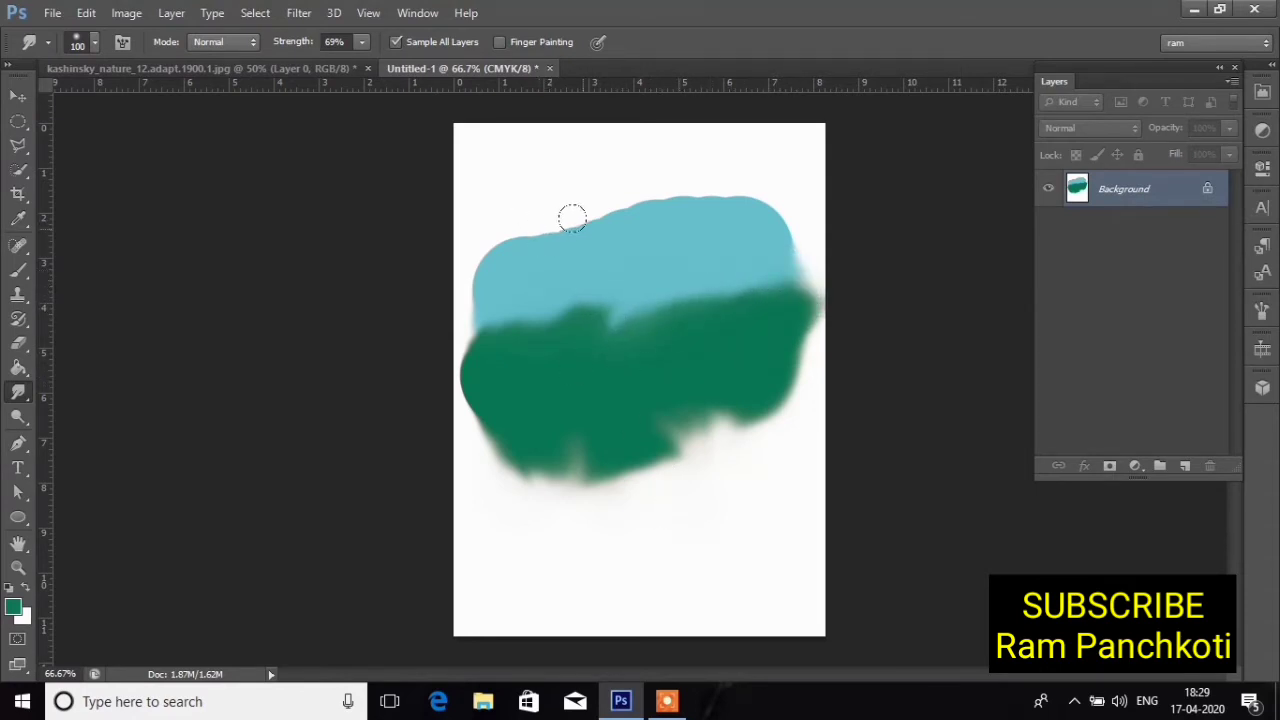
pyautogui.moveTo(572, 218)
pyautogui.mouseDown()
pyautogui.moveTo(619, 183)
pyautogui.moveTo(523, 171)
pyautogui.moveTo(573, 183)
pyautogui.moveTo(540, 200)
pyautogui.mouseUp()
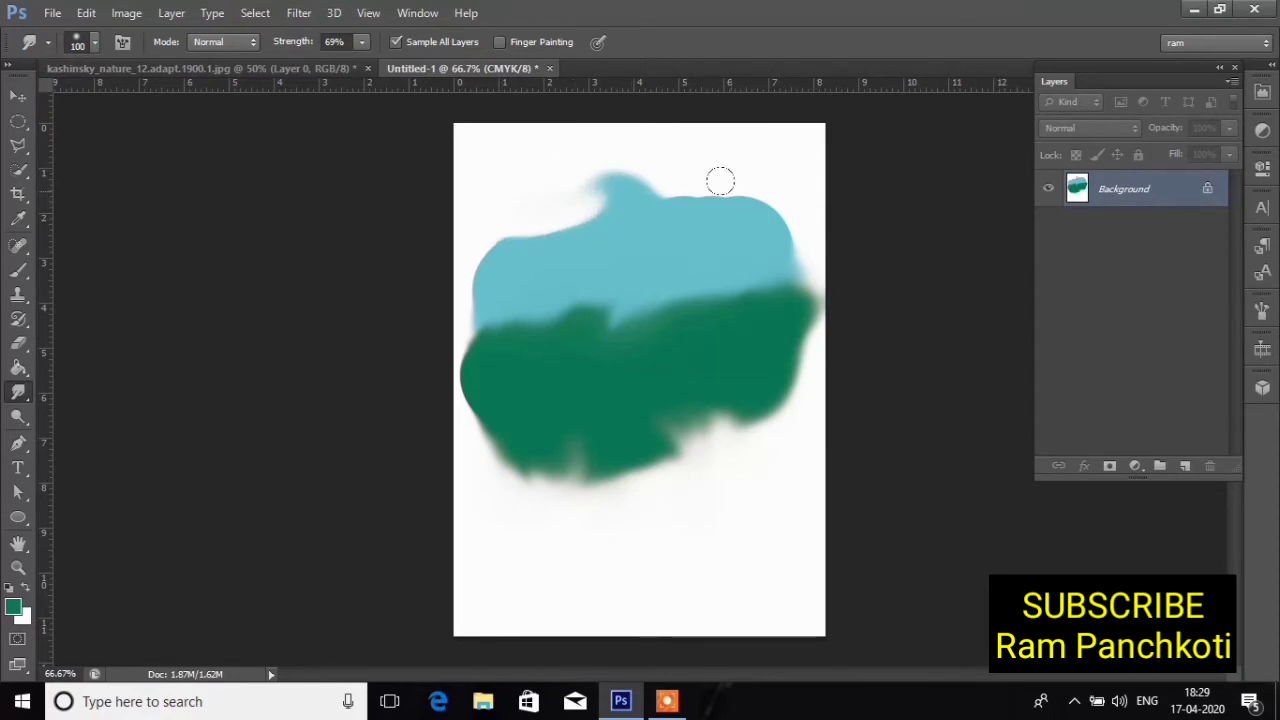
pyautogui.moveTo(720, 181)
pyautogui.mouseDown()
pyautogui.moveTo(730, 144)
pyautogui.moveTo(841, 157)
pyautogui.mouseUp()
pyautogui.moveTo(622, 200)
pyautogui.mouseDown()
pyautogui.moveTo(700, 126)
pyautogui.moveTo(735, 155)
pyautogui.mouseUp()
pyautogui.moveTo(543, 246)
pyautogui.mouseDown()
pyautogui.moveTo(522, 191)
pyautogui.moveTo(436, 236)
pyautogui.moveTo(514, 226)
pyautogui.moveTo(400, 333)
pyautogui.mouseUp()
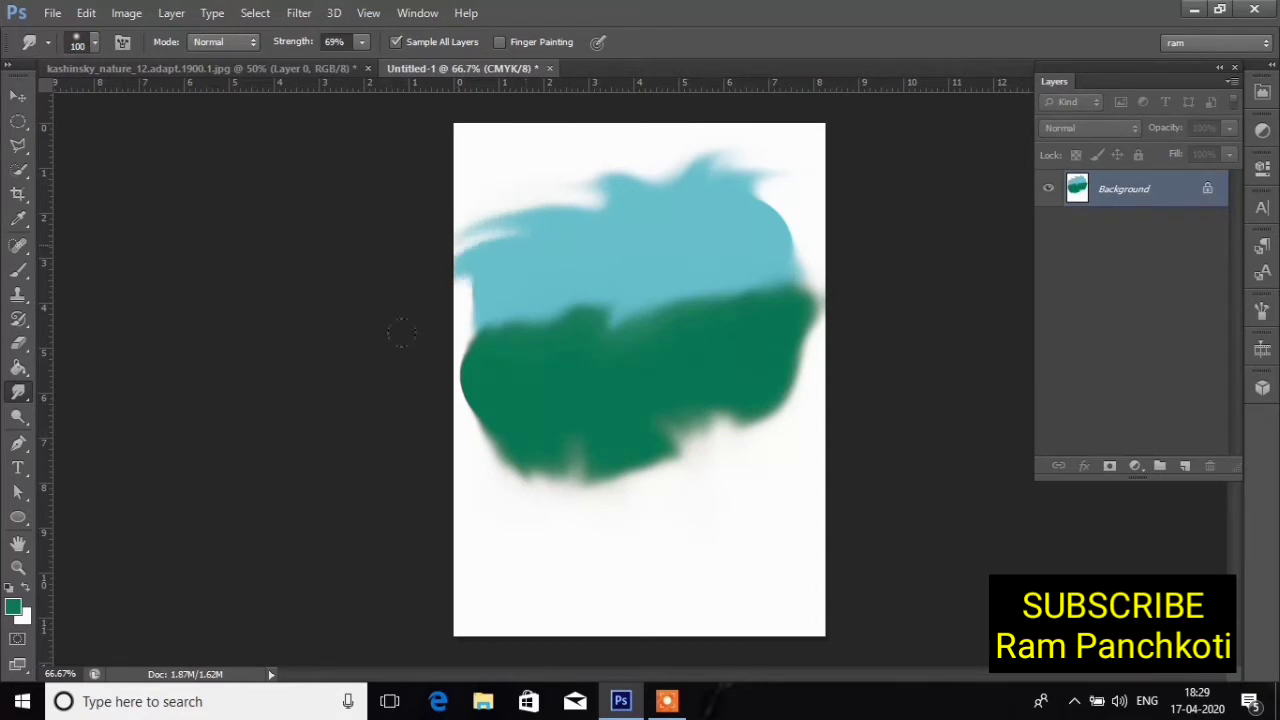
pyautogui.moveTo(523, 267); pyautogui.dragTo(438, 375)
pyautogui.moveTo(748, 165)
pyautogui.mouseDown()
pyautogui.moveTo(800, 184)
pyautogui.moveTo(815, 308)
pyautogui.mouseUp()
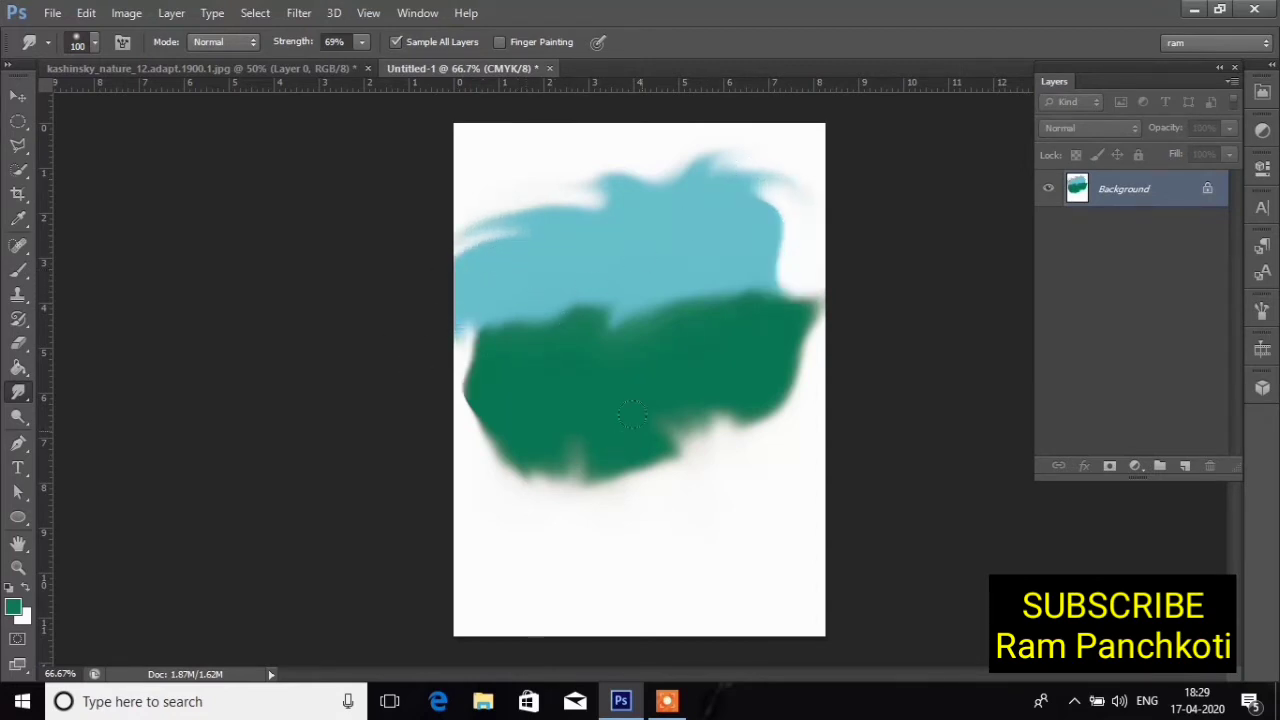
# Step: Smudge the green stroke's lower edge downward in several long streaks
pyautogui.moveTo(668, 430); pyautogui.dragTo(615, 562)
pyautogui.moveTo(602, 442); pyautogui.dragTo(527, 542)
pyautogui.moveTo(764, 396); pyautogui.dragTo(748, 572)
pyautogui.moveTo(690, 390); pyautogui.dragTo(695, 565)
pyautogui.moveTo(560, 462)
pyautogui.mouseDown()
pyautogui.moveTo(531, 486)
pyautogui.moveTo(540, 550)
pyautogui.mouseUp()
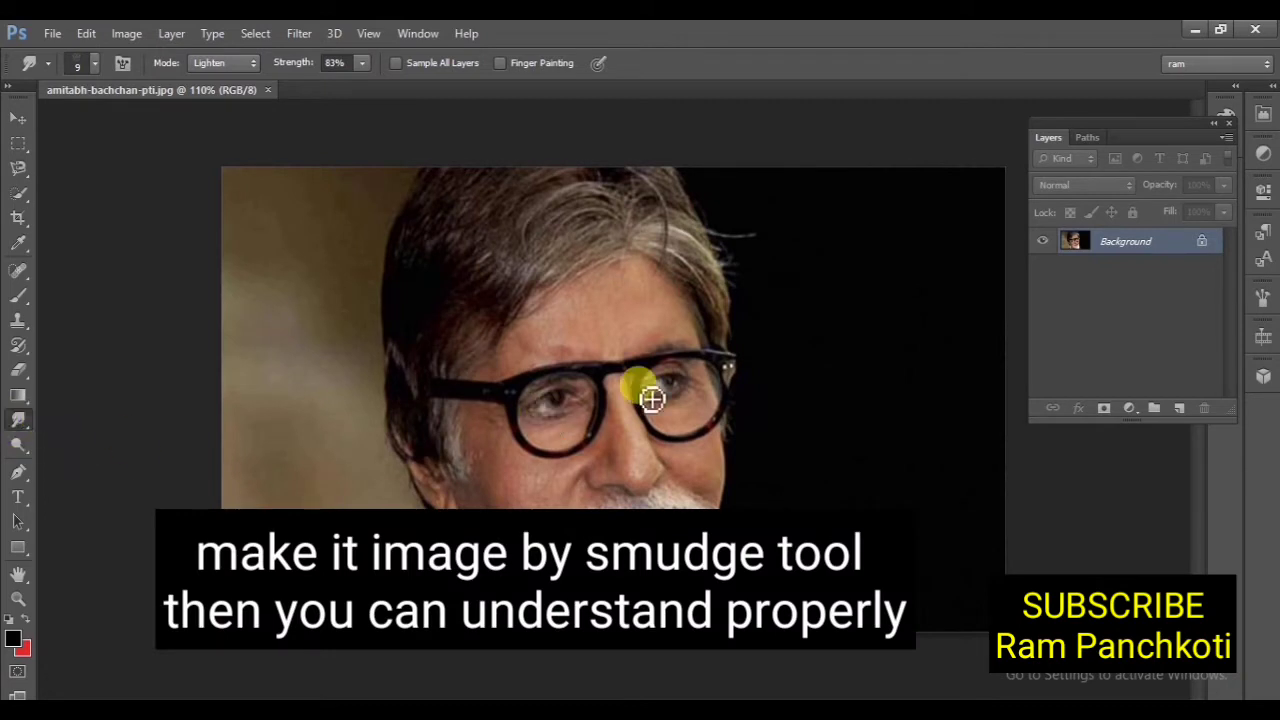
# Step: Convert the portrait photo's Background into an editable layer named Layer 0
pyautogui.doubleClick(1109, 241)
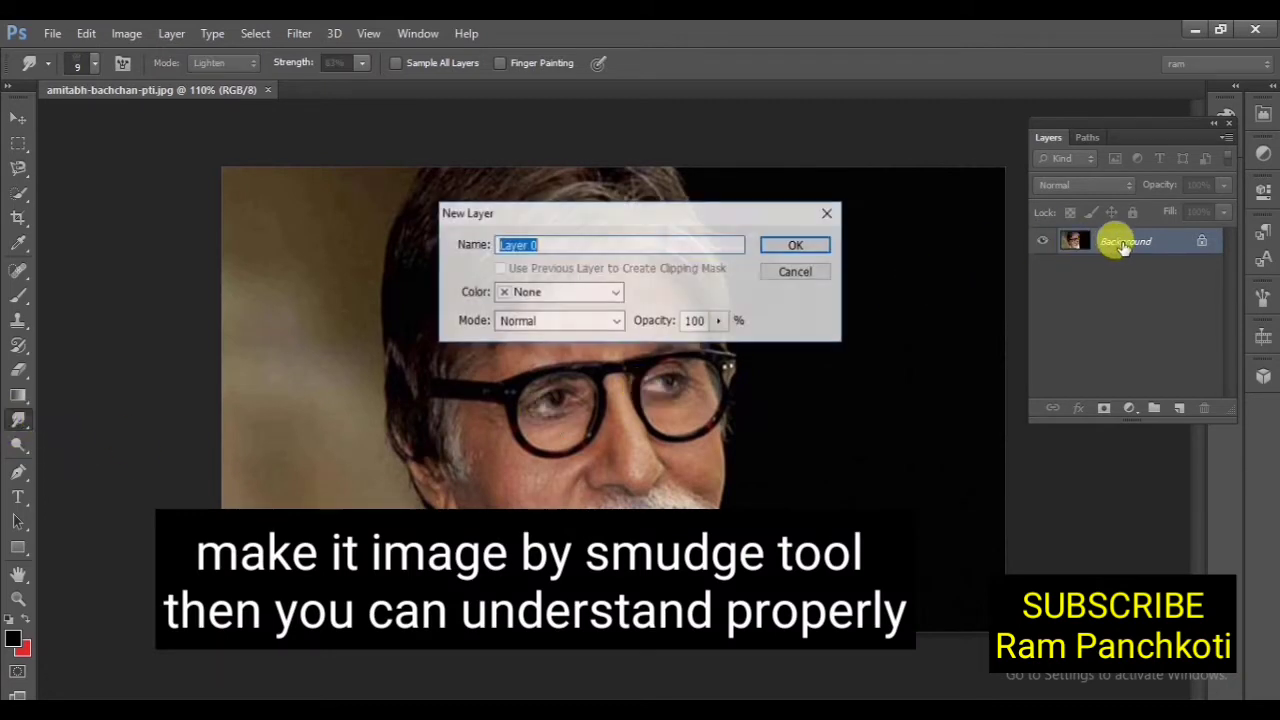
pyautogui.click(798, 242)
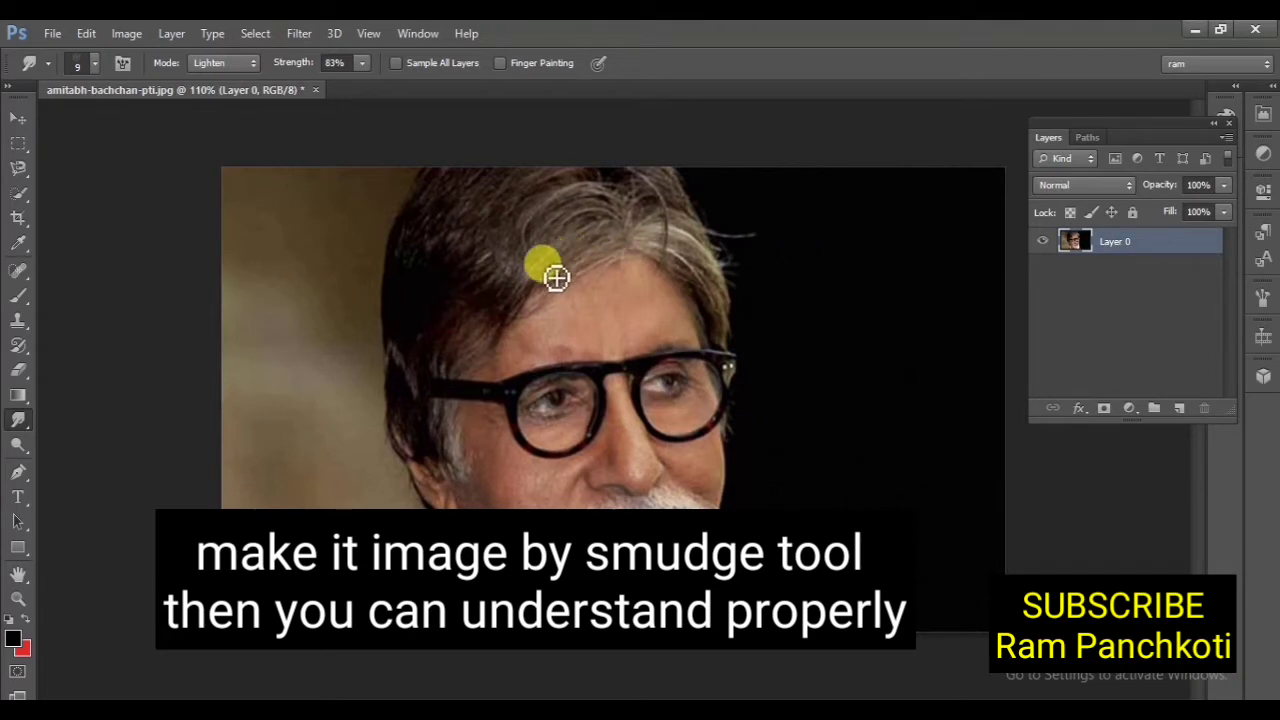
# Step: Start a Pen tool path at the shoulder on the brown-background side and trace up past the scarf and ear to the hair
pyautogui.keyDown('ctrl'); pyautogui.click(554, 566); pyautogui.keyUp('ctrl')
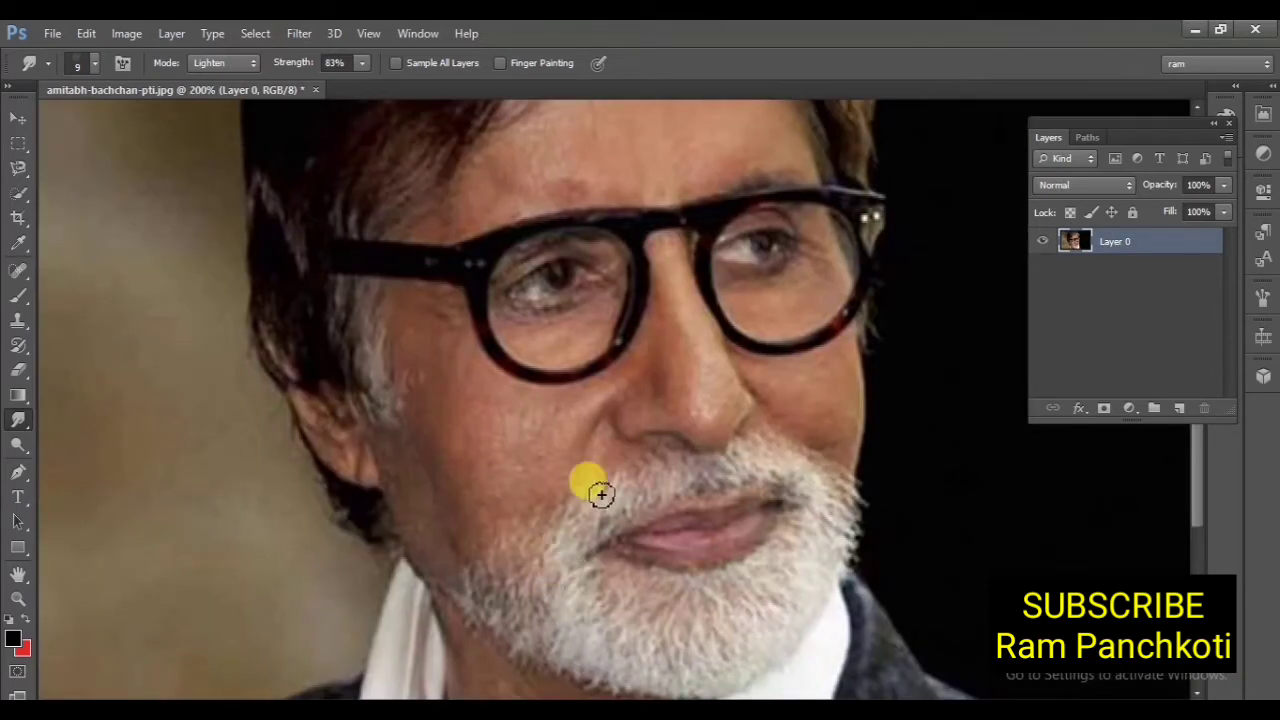
pyautogui.click(17, 475)
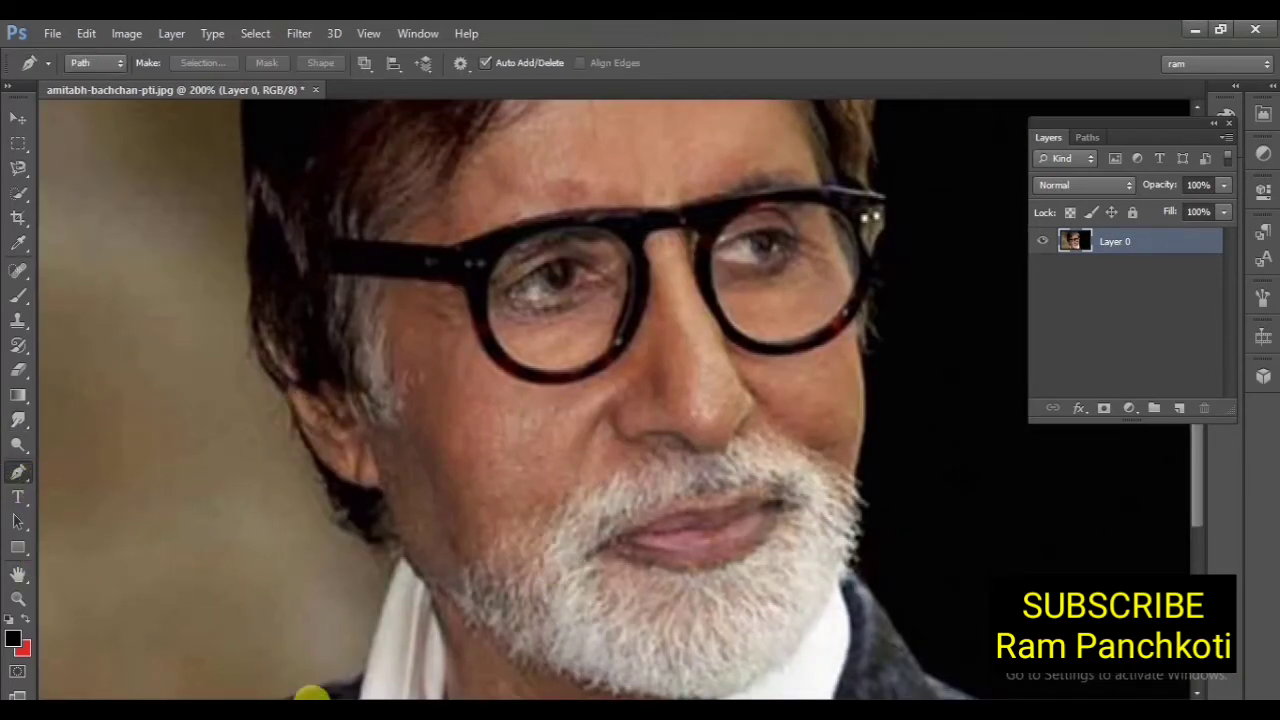
pyautogui.scroll(-2, 272, 600)
pyautogui.click(277, 607)
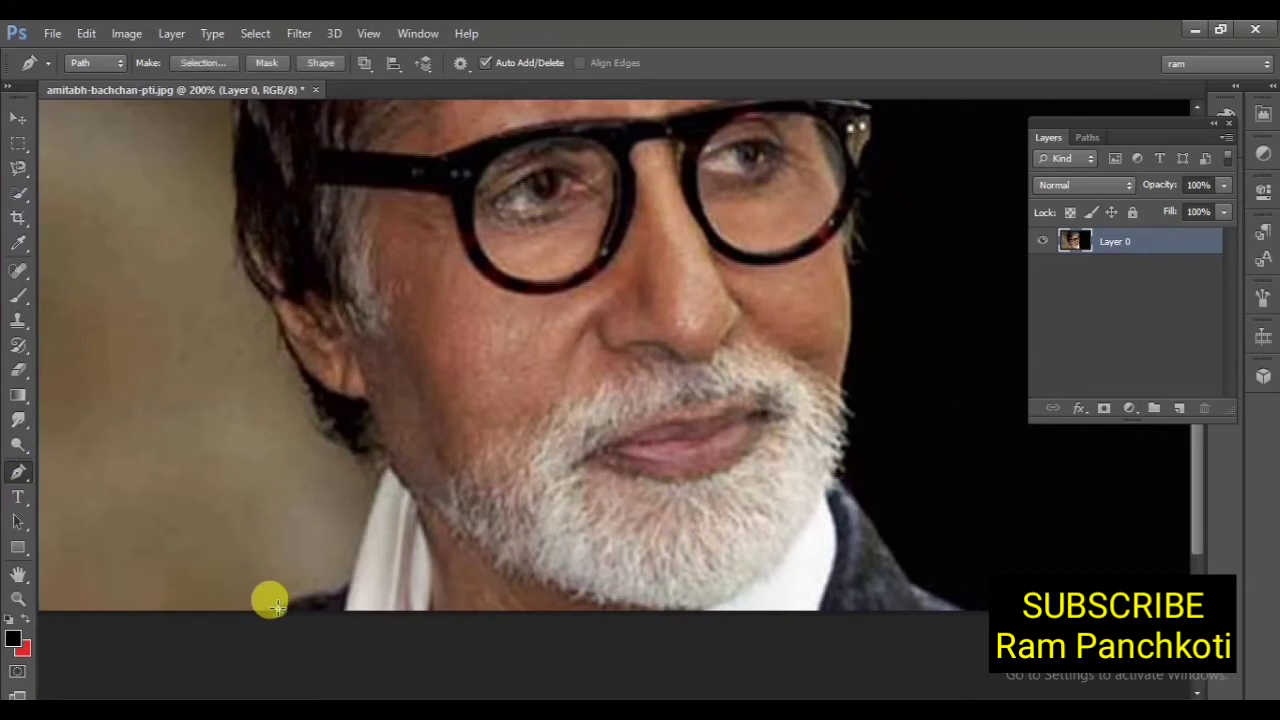
pyautogui.moveTo(309, 593); pyautogui.dragTo(341, 595)
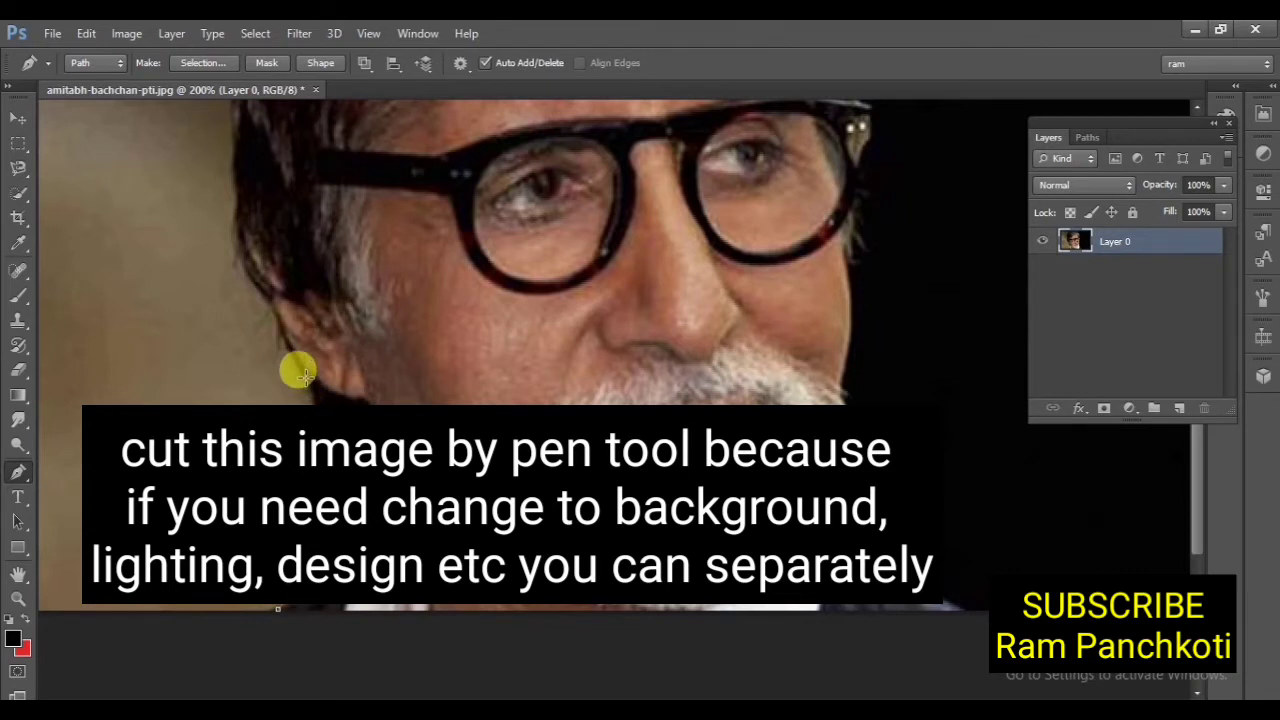
pyautogui.moveTo(289, 351); pyautogui.dragTo(278, 334)
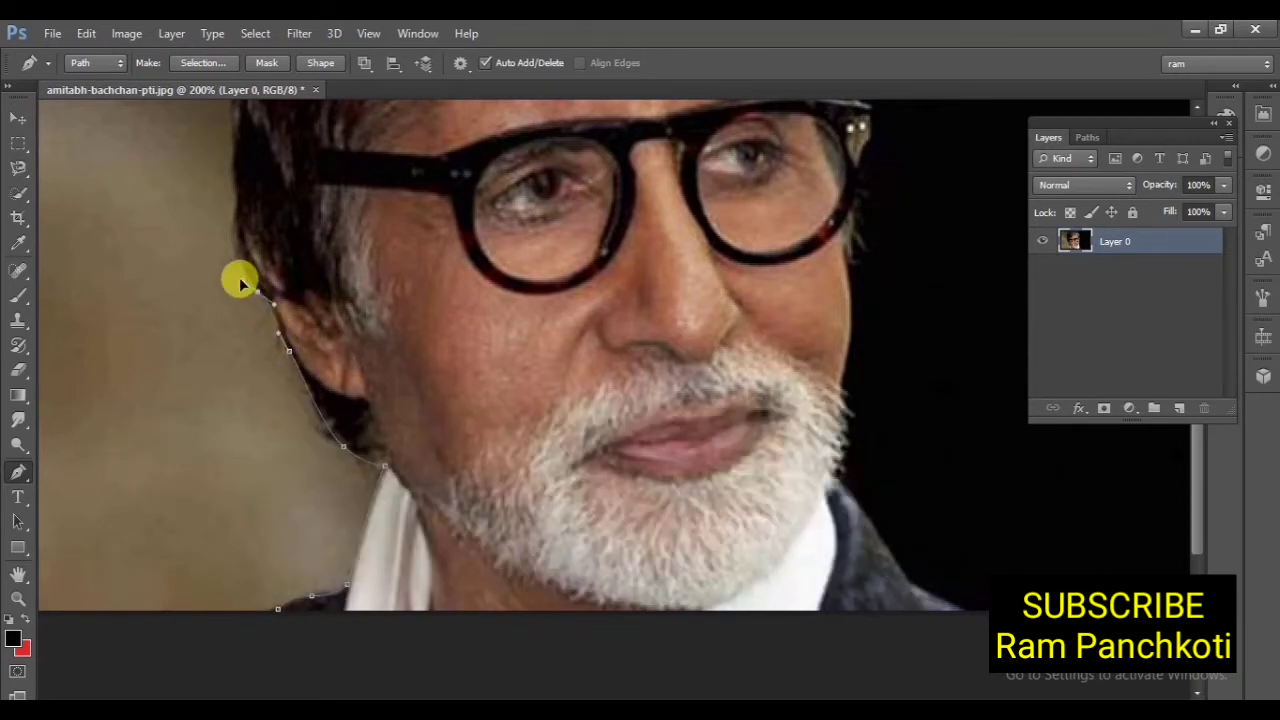
pyautogui.moveTo(237, 218); pyautogui.dragTo(240, 192)
pyautogui.moveTo(240, 192); pyautogui.dragTo(237, 200)
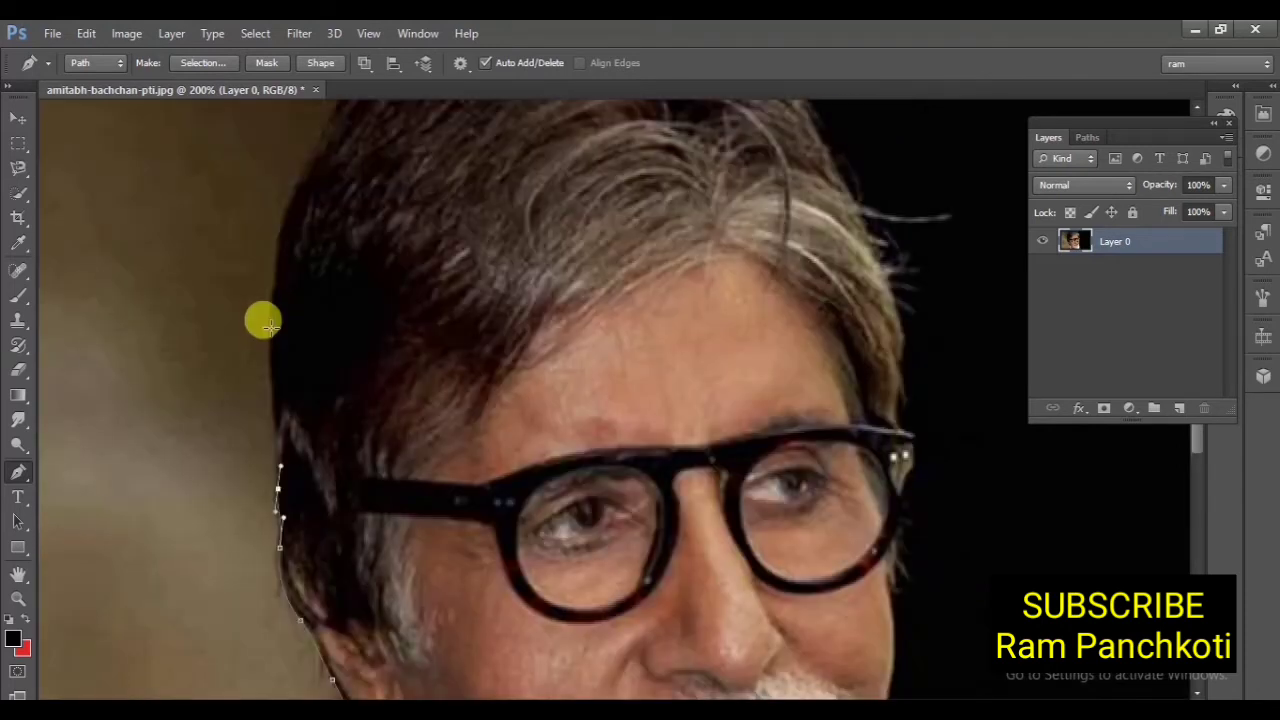
# Step: Continue the path around the hair, across the photo's upper edge and down the dark-background side to the glasses
pyautogui.moveTo(270, 328); pyautogui.dragTo(274, 293)
pyautogui.moveTo(291, 204); pyautogui.dragTo(306, 169)
pyautogui.moveTo(378, 250); pyautogui.dragTo(246, 429)
pyautogui.moveTo(231, 385); pyautogui.dragTo(248, 382)
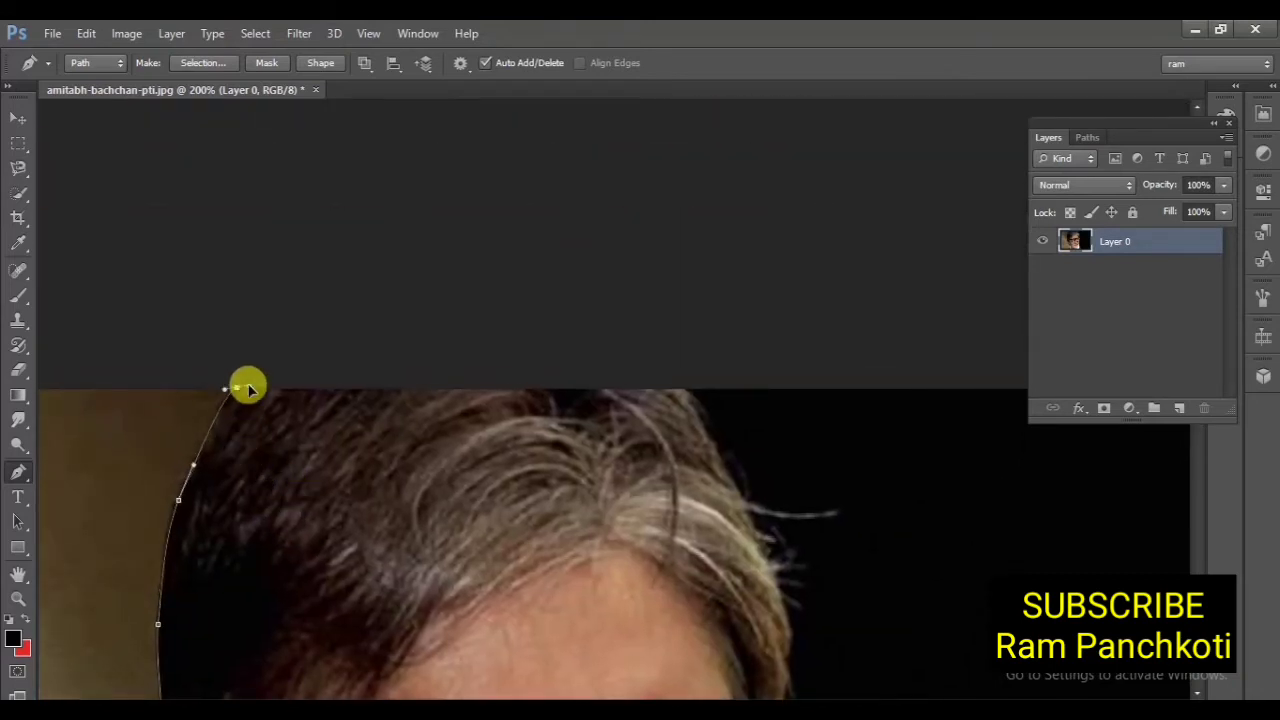
pyautogui.moveTo(677, 384); pyautogui.dragTo(709, 411)
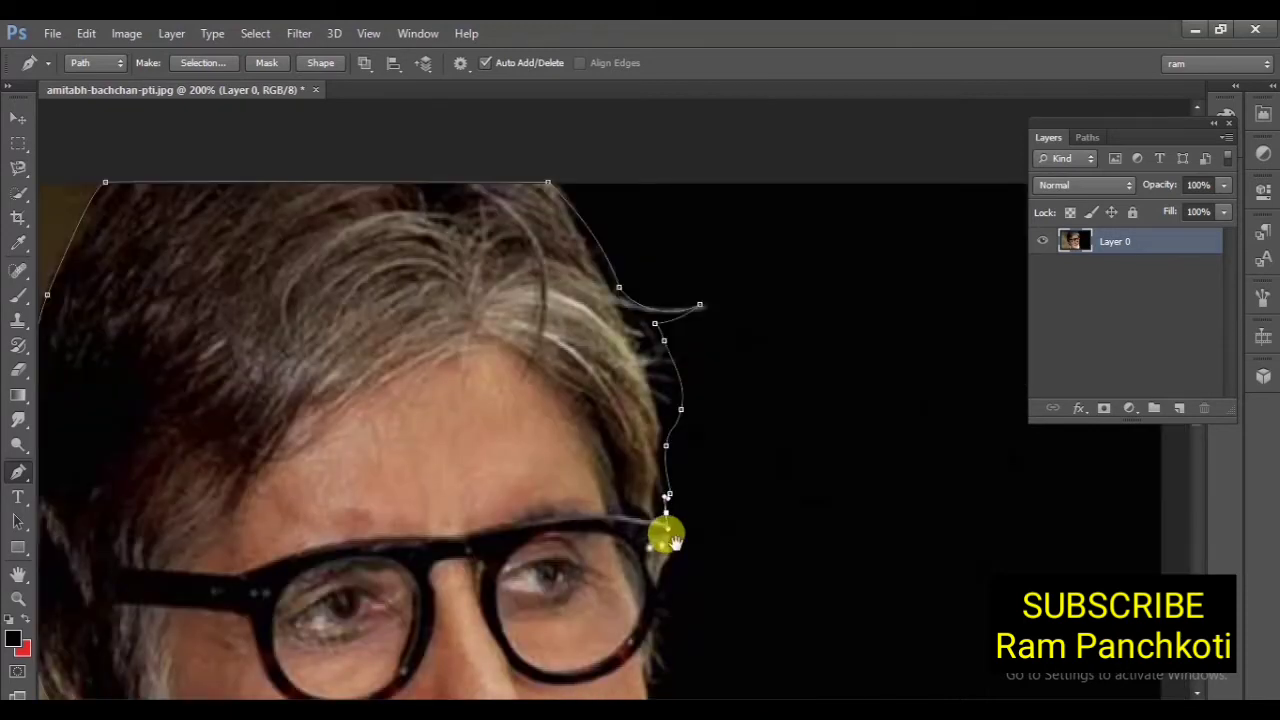
# Step: Continue the path from the glasses down the cheek, beard and jacket shoulder to just below the photo's lower edge
pyautogui.moveTo(697, 568); pyautogui.dragTo(617, 429)
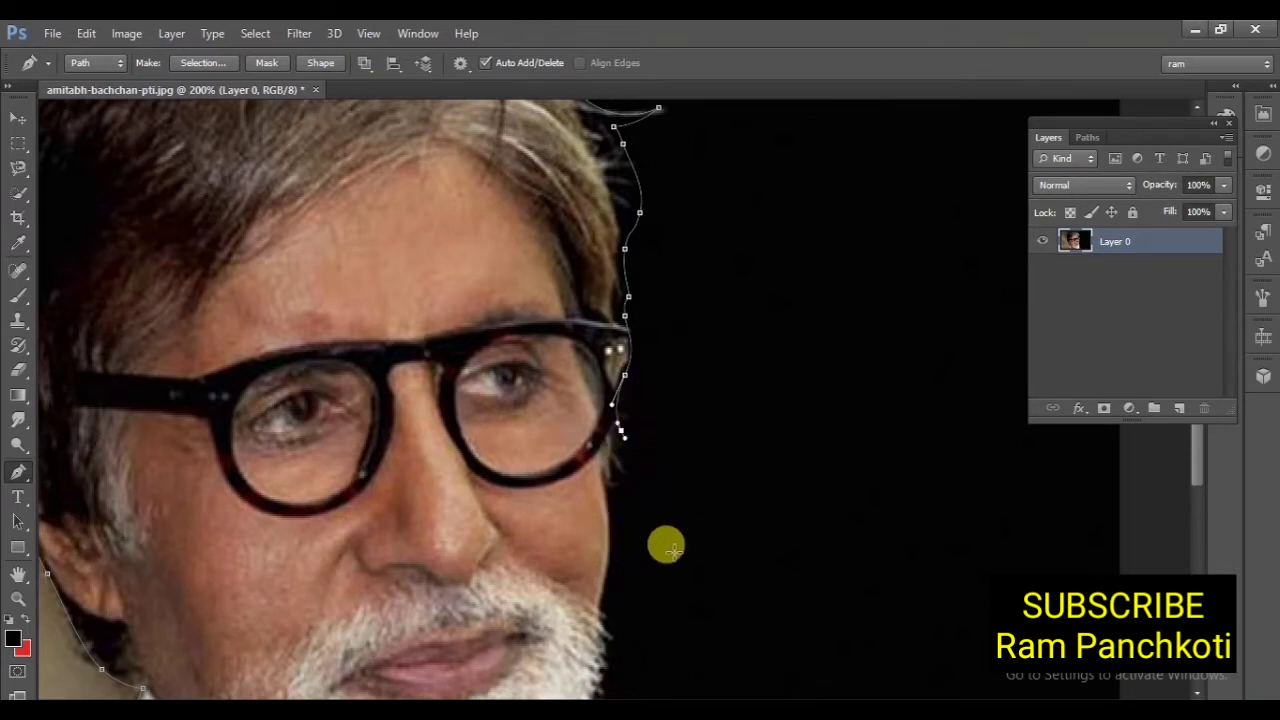
pyautogui.moveTo(666, 543); pyautogui.dragTo(583, 328)
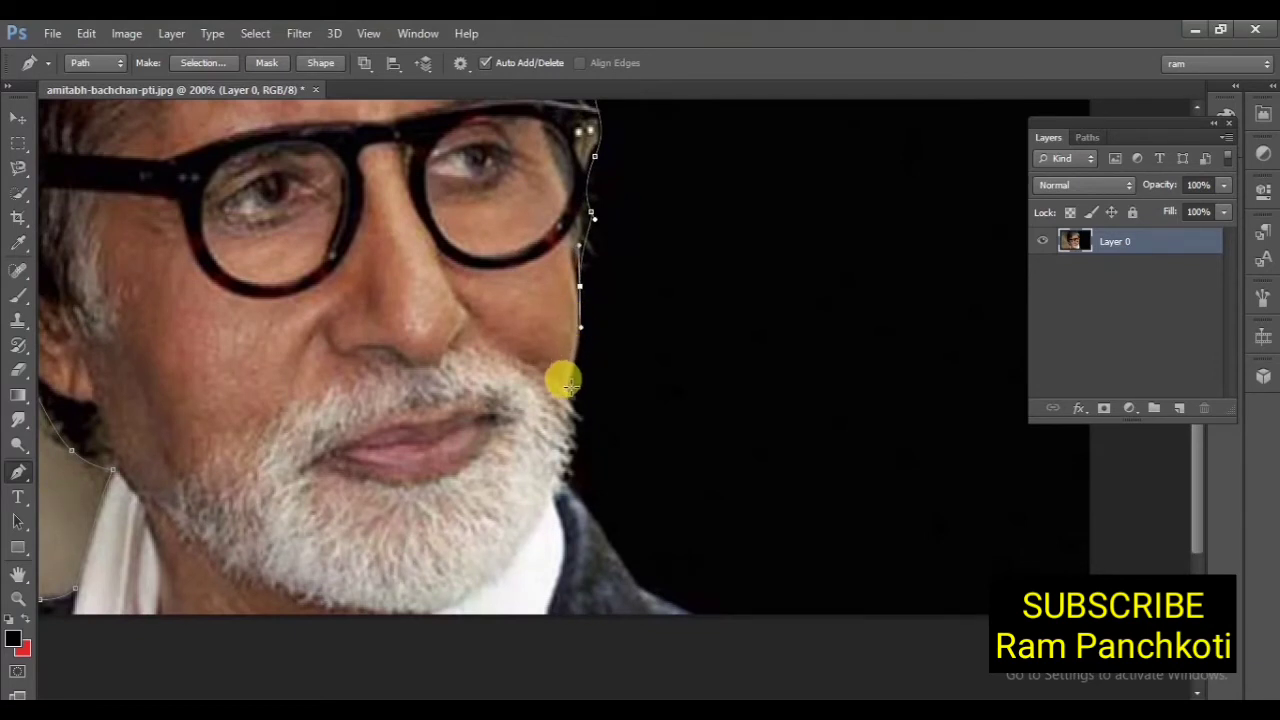
pyautogui.moveTo(573, 373); pyautogui.dragTo(593, 532)
pyautogui.click(632, 581)
pyautogui.click(699, 618)
pyautogui.click(722, 647)
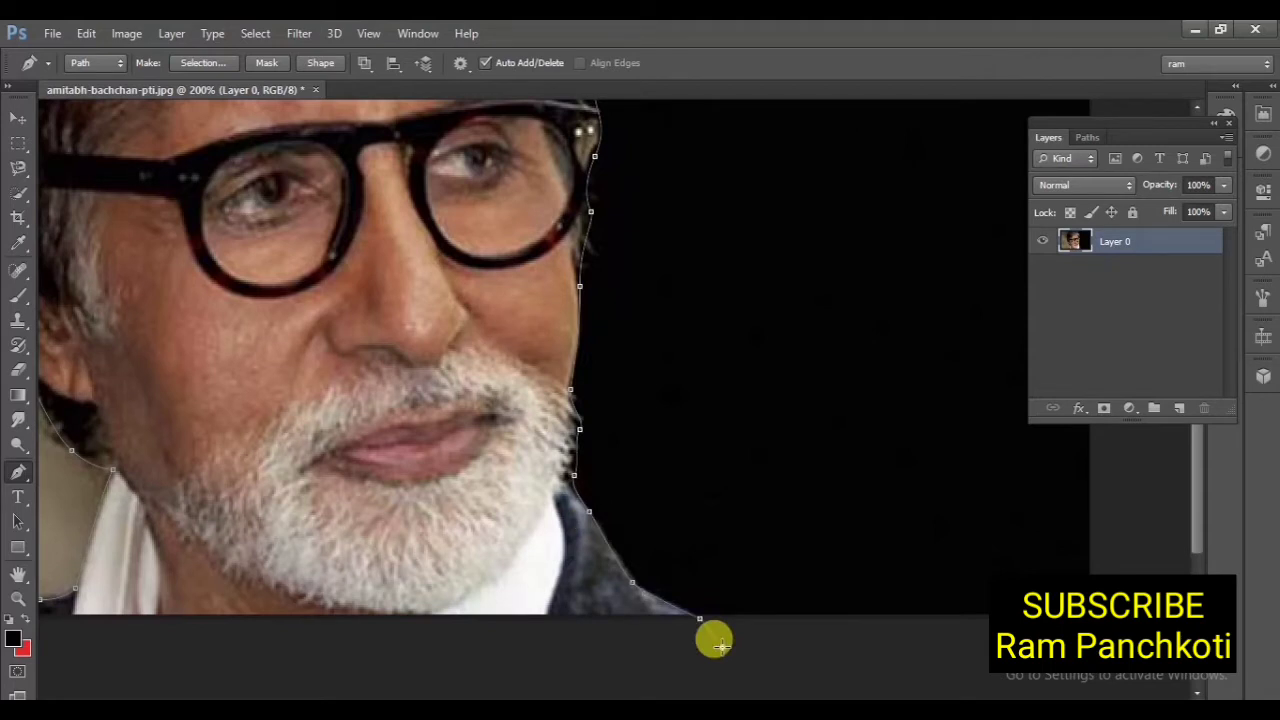
# Step: Run the path beneath the photo's lower edge and close it at its starting point on the shoulder
pyautogui.click(66, 649)
pyautogui.moveTo(176, 496); pyautogui.dragTo(480, 446)
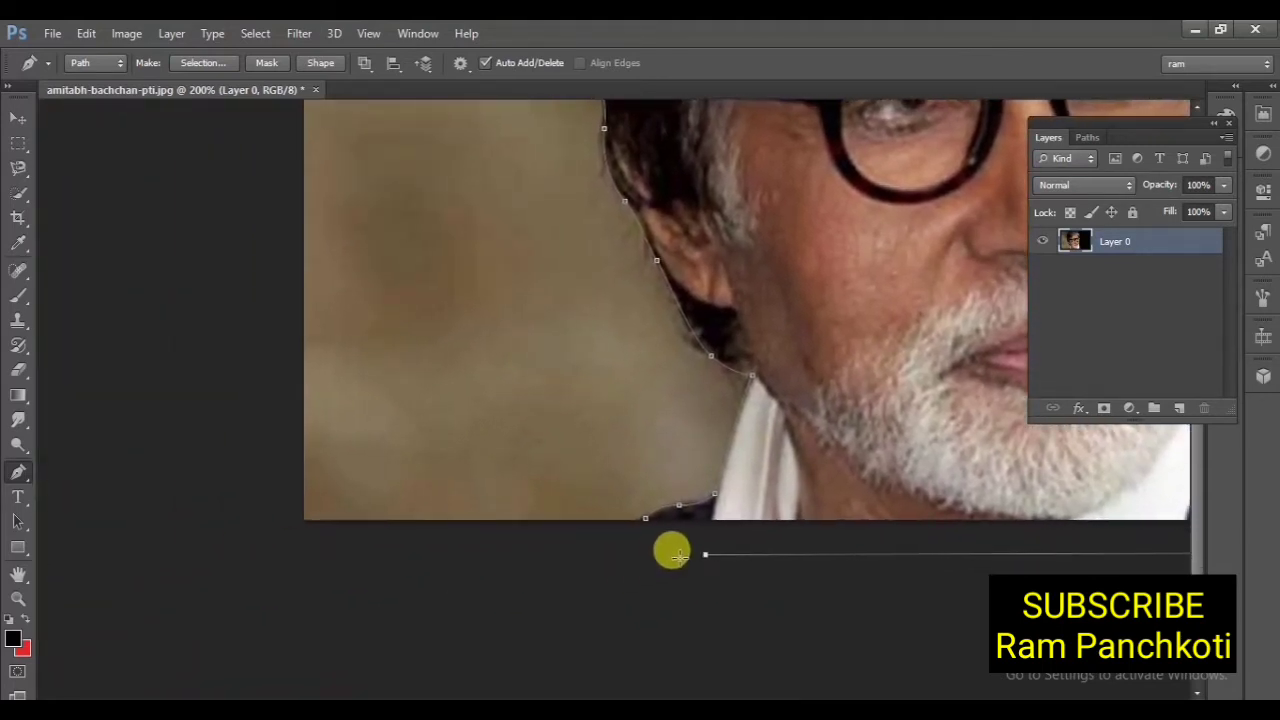
pyautogui.click(648, 553)
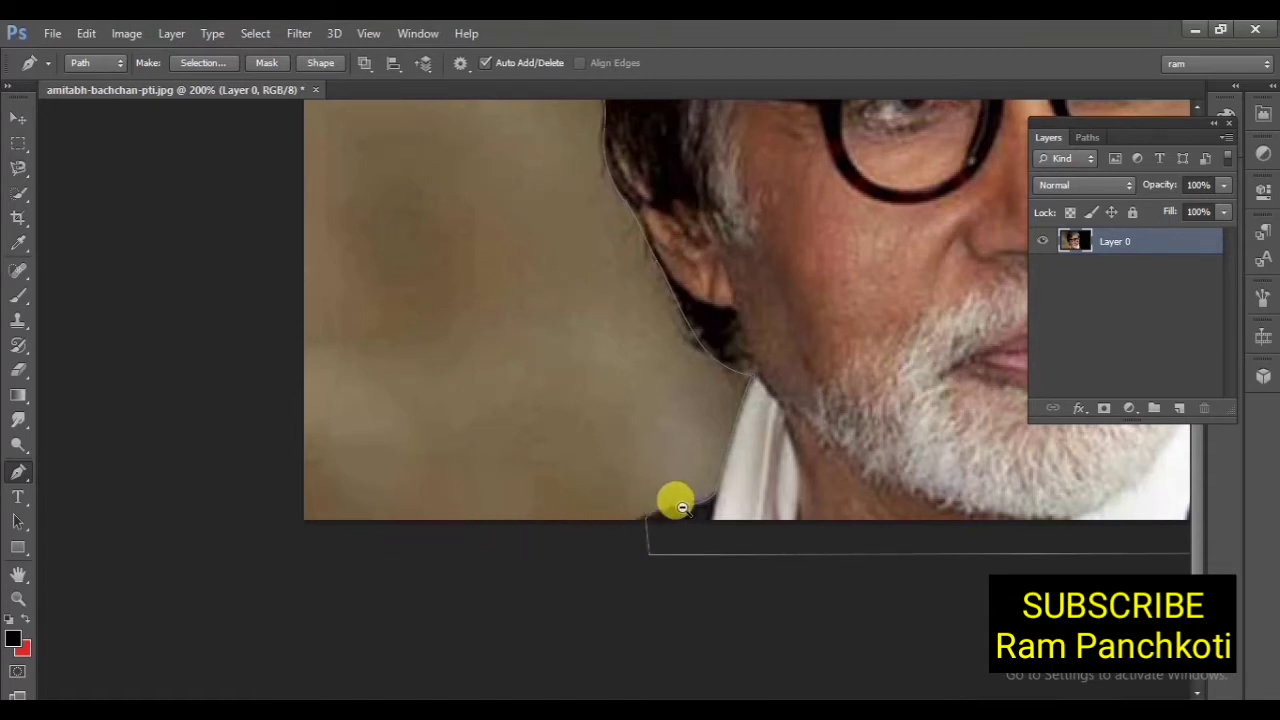
pyautogui.hotkey('ctrl', '-')
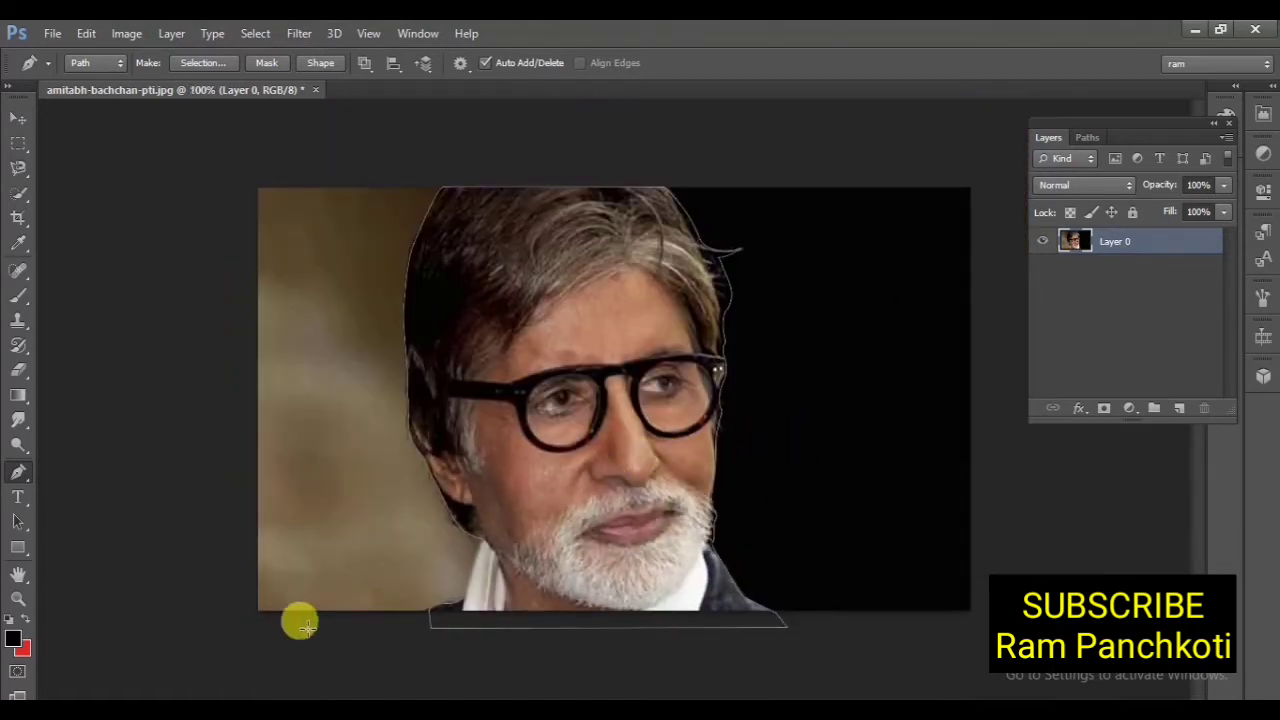
# Step: Turn the path into a new selection with a 1-pixel feather, copy it to Layer 1 and toggle Layer 0's visibility to check the cutout
pyautogui.rightClick(586, 282)
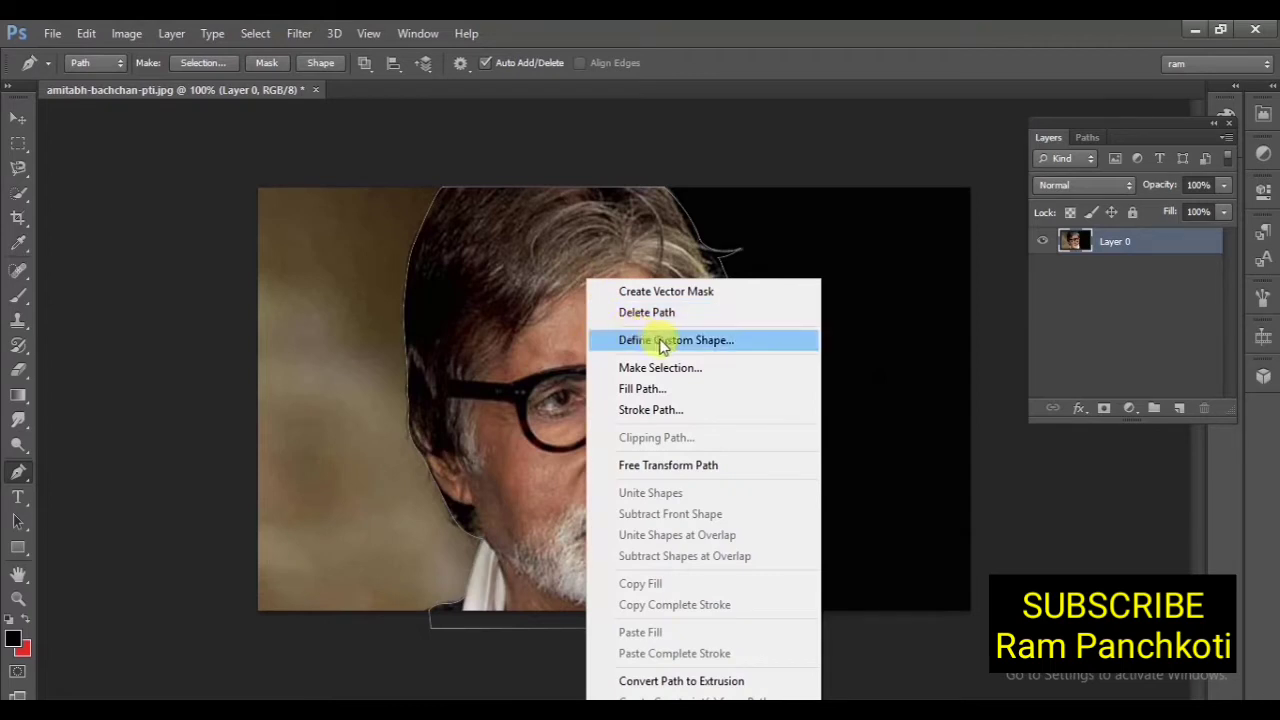
pyautogui.click(693, 368)
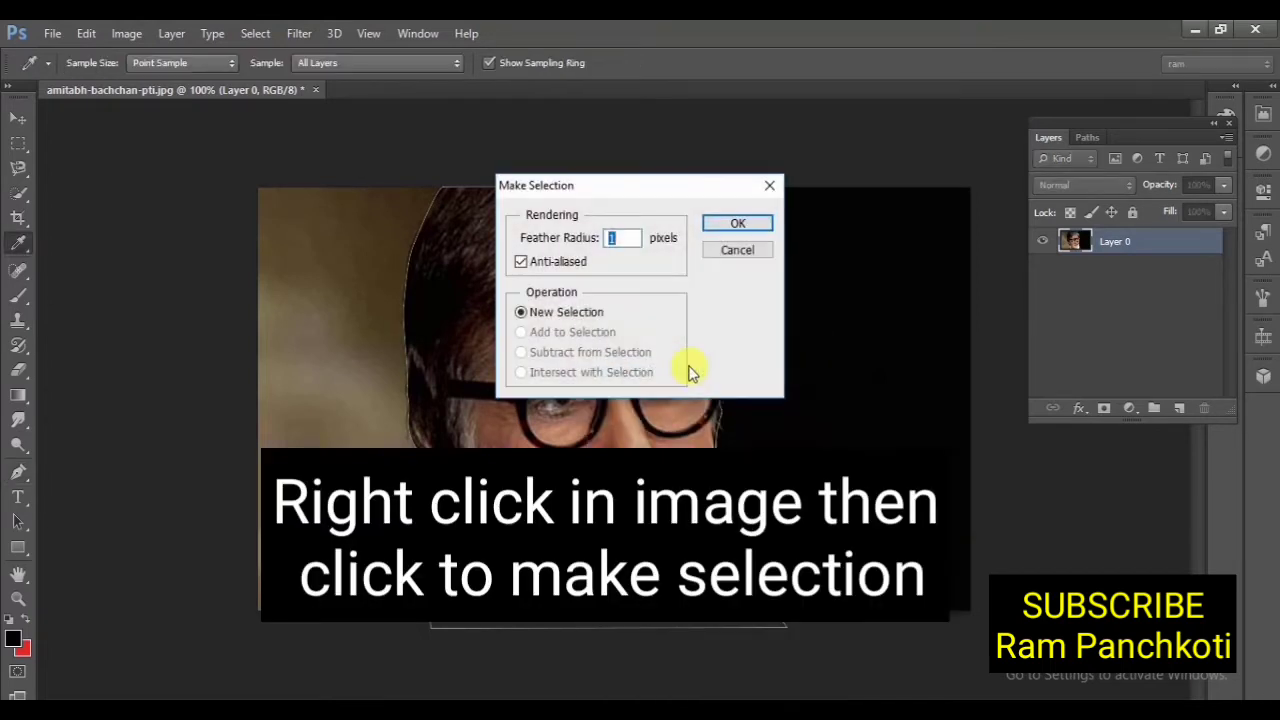
pyautogui.click(733, 221)
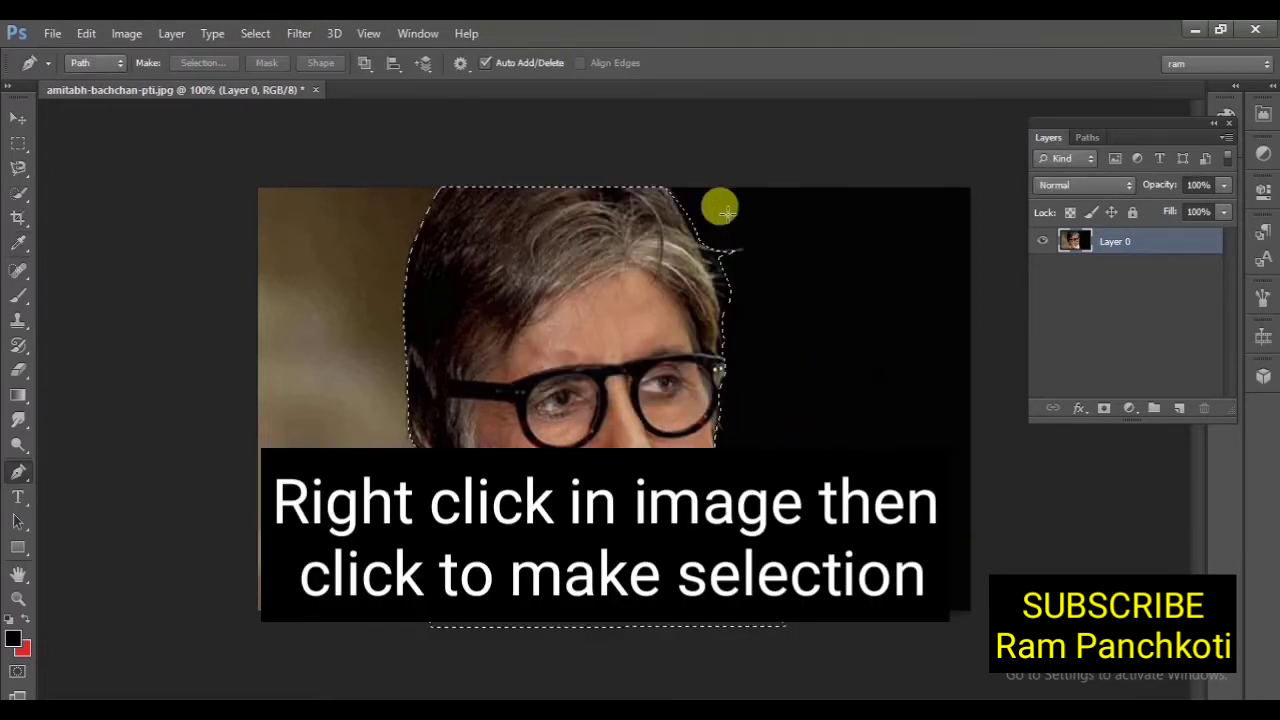
pyautogui.hotkey('ctrl', 'j')
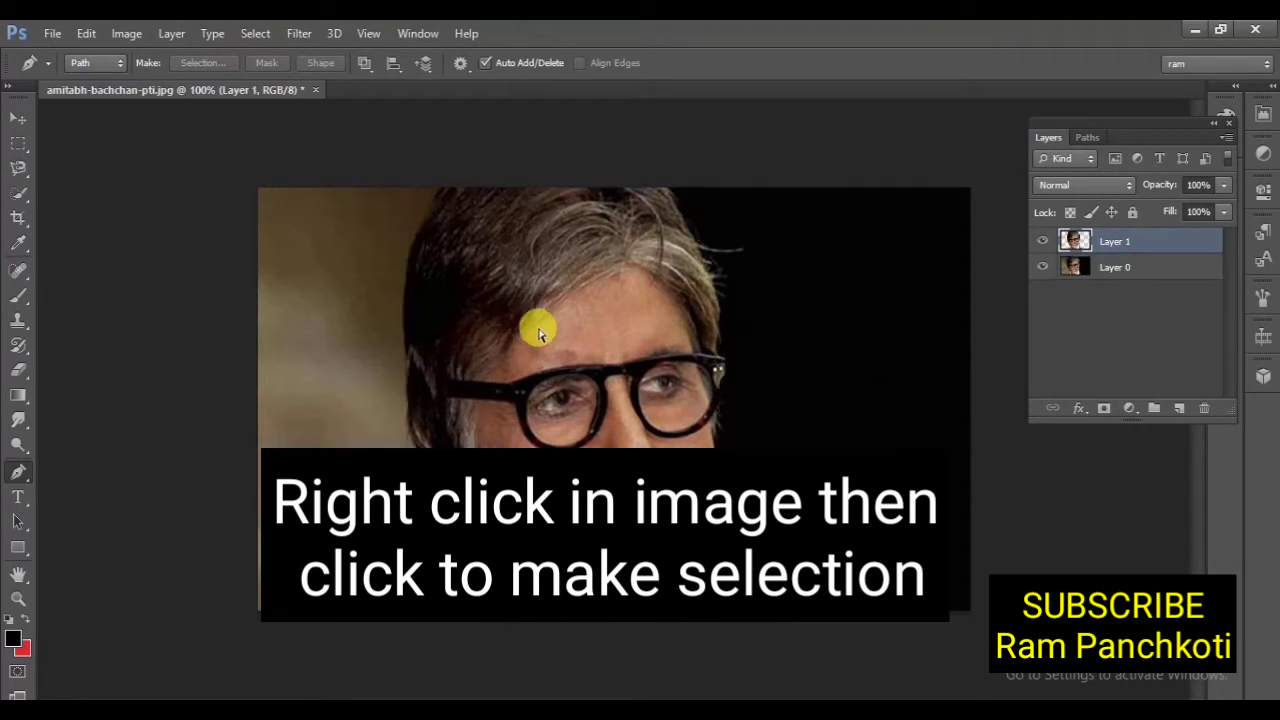
pyautogui.click(1043, 267)
pyautogui.click(1043, 267)
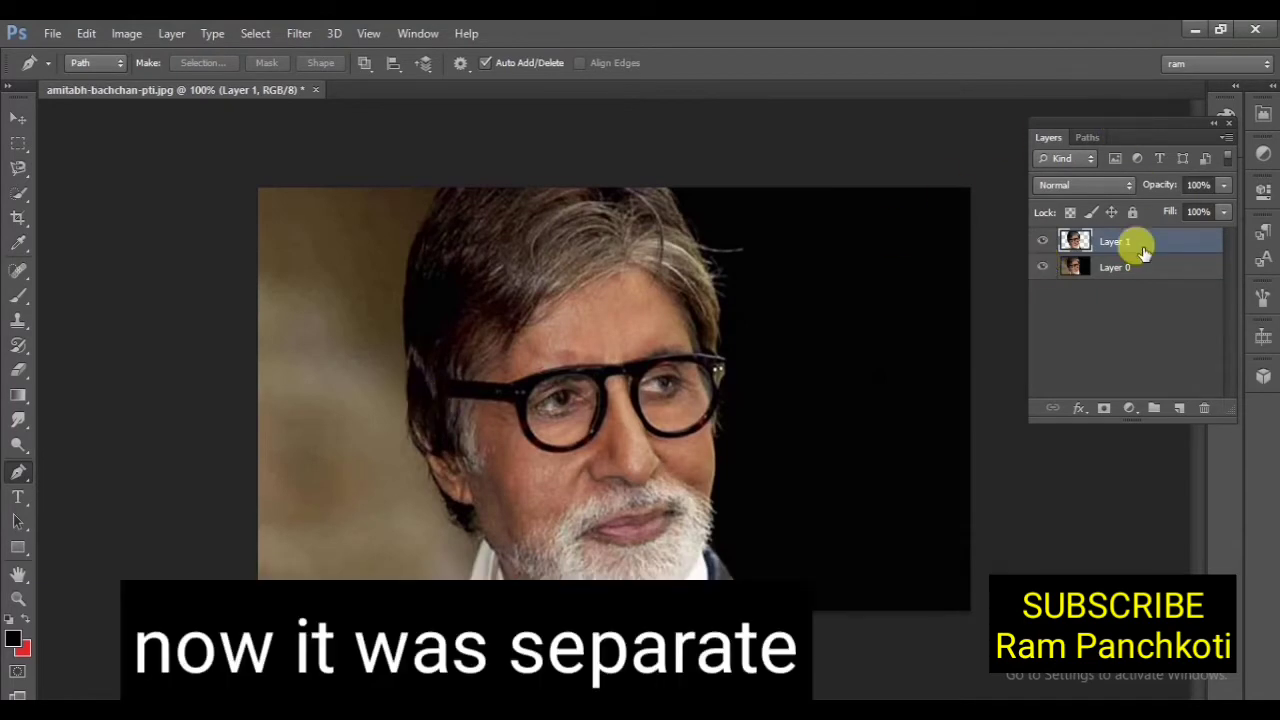
# Step: Apply a Selective Color adjustment to Layer 1, setting the Reds to Cyan -26% and Magenta +13%
pyautogui.click(126, 33)
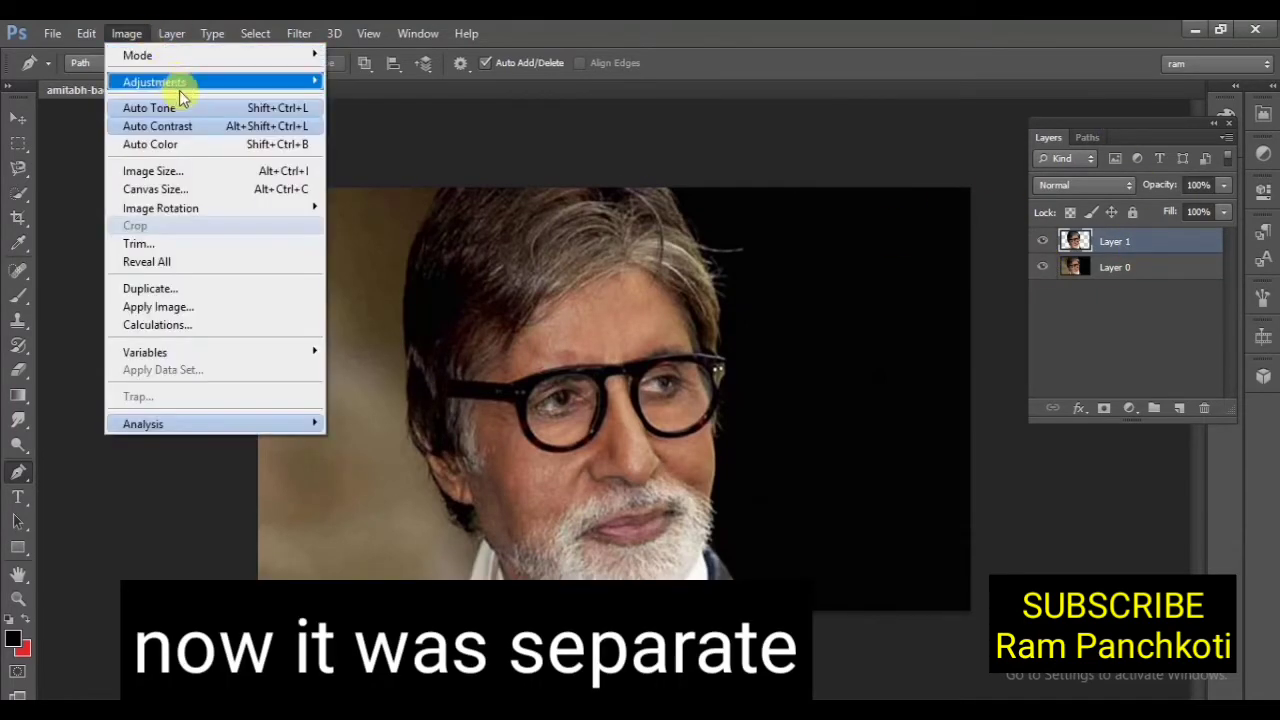
pyautogui.moveTo(228, 81)
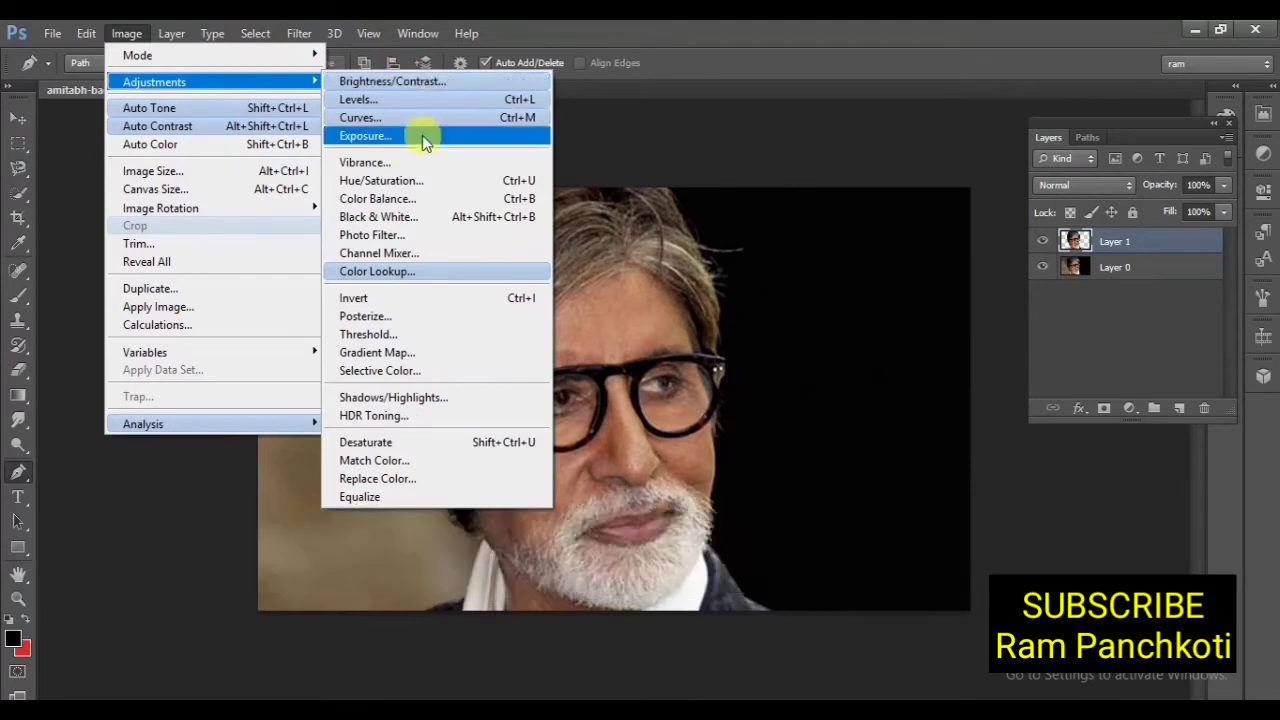
pyautogui.click(466, 370)
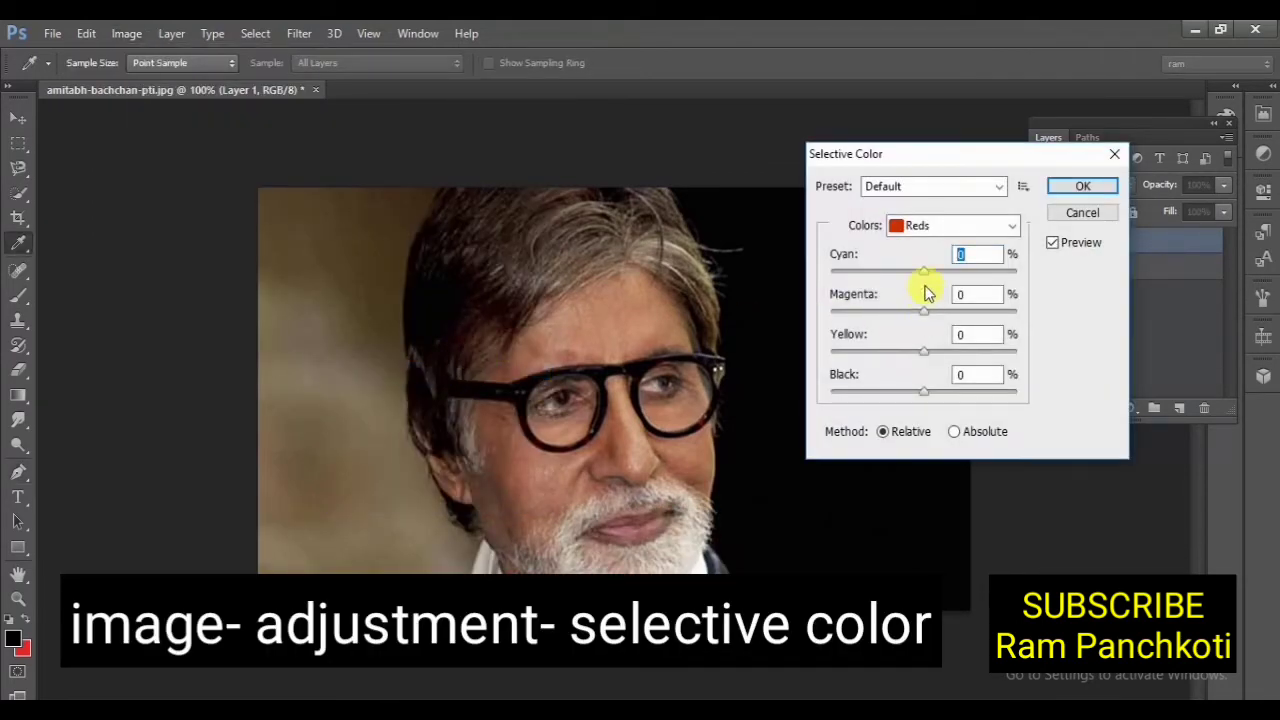
pyautogui.moveTo(935, 276); pyautogui.dragTo(897, 287)
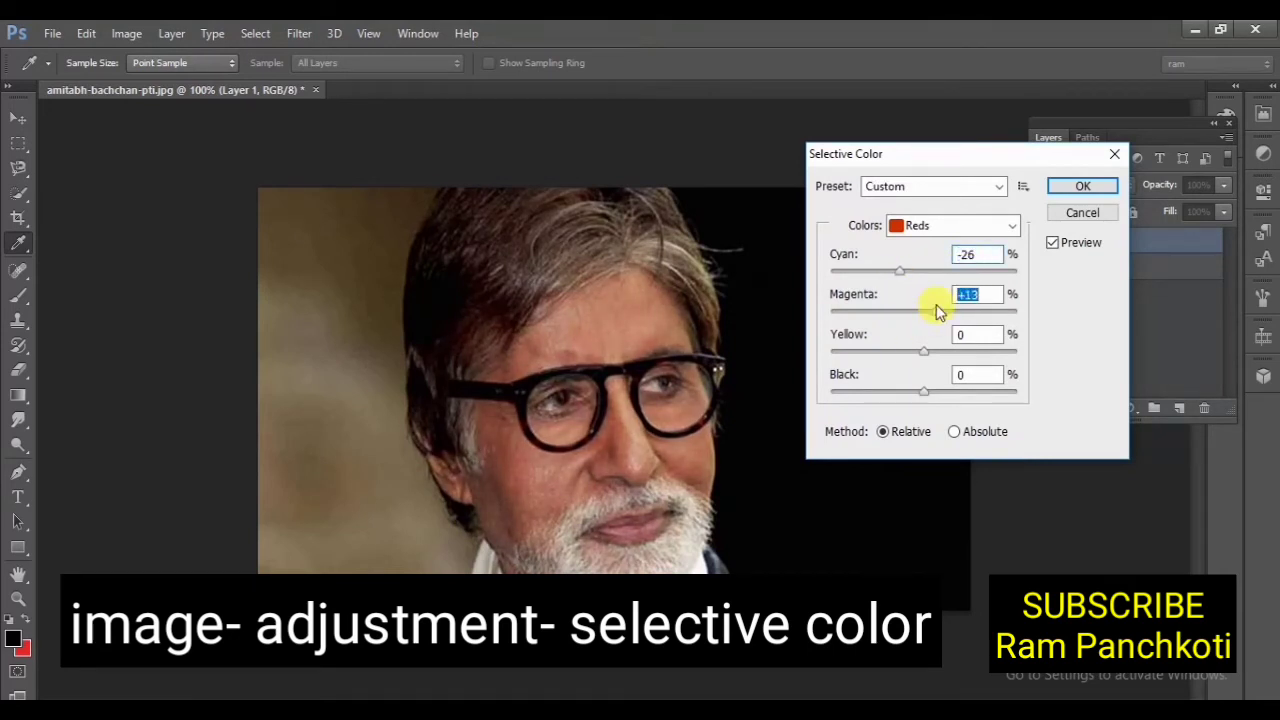
pyautogui.click(1090, 186)
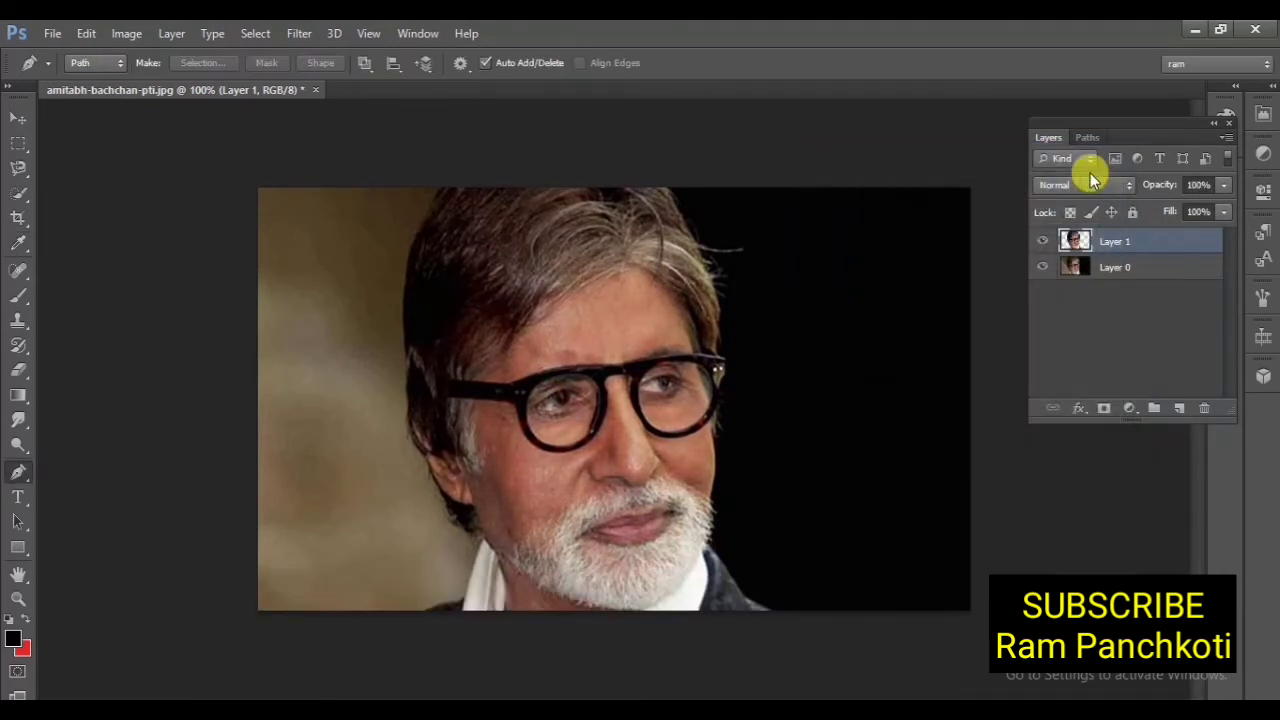
# Step: Apply the Sharpen filter twice to the cut-out portrait on Layer 1
pyautogui.click(298, 33)
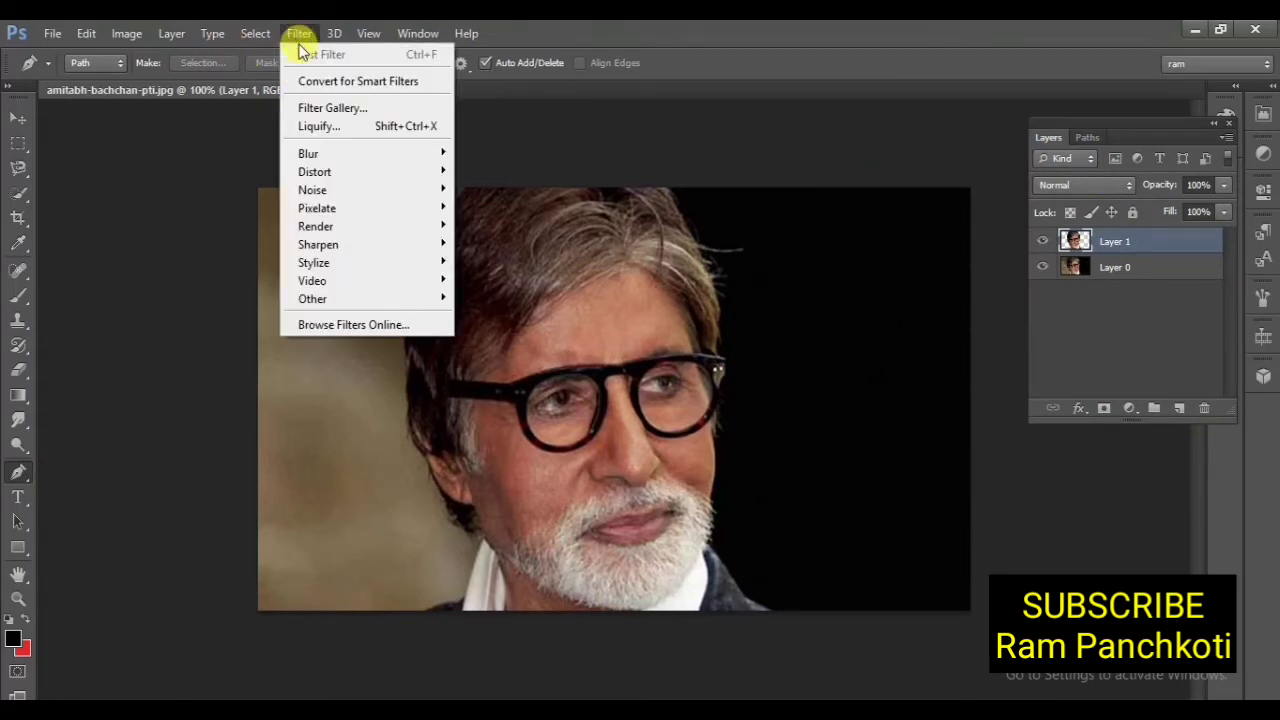
pyautogui.moveTo(429, 241)
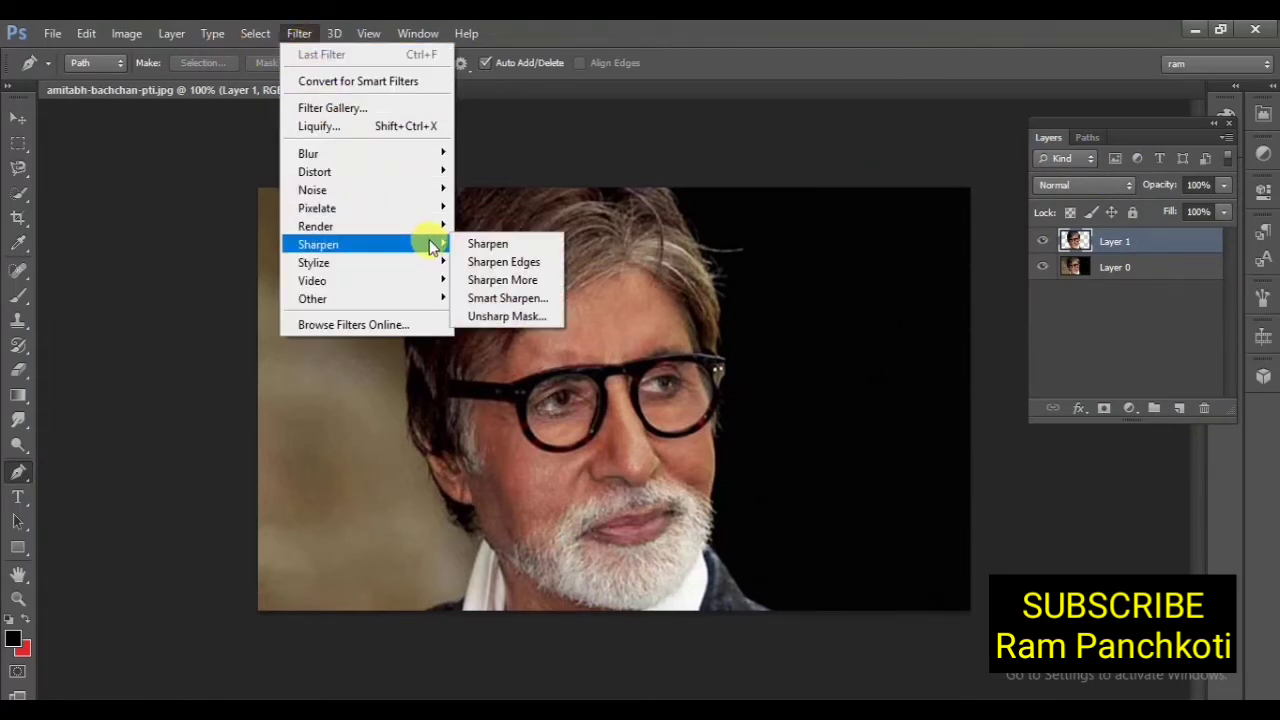
pyautogui.click(505, 245)
pyautogui.click(298, 33)
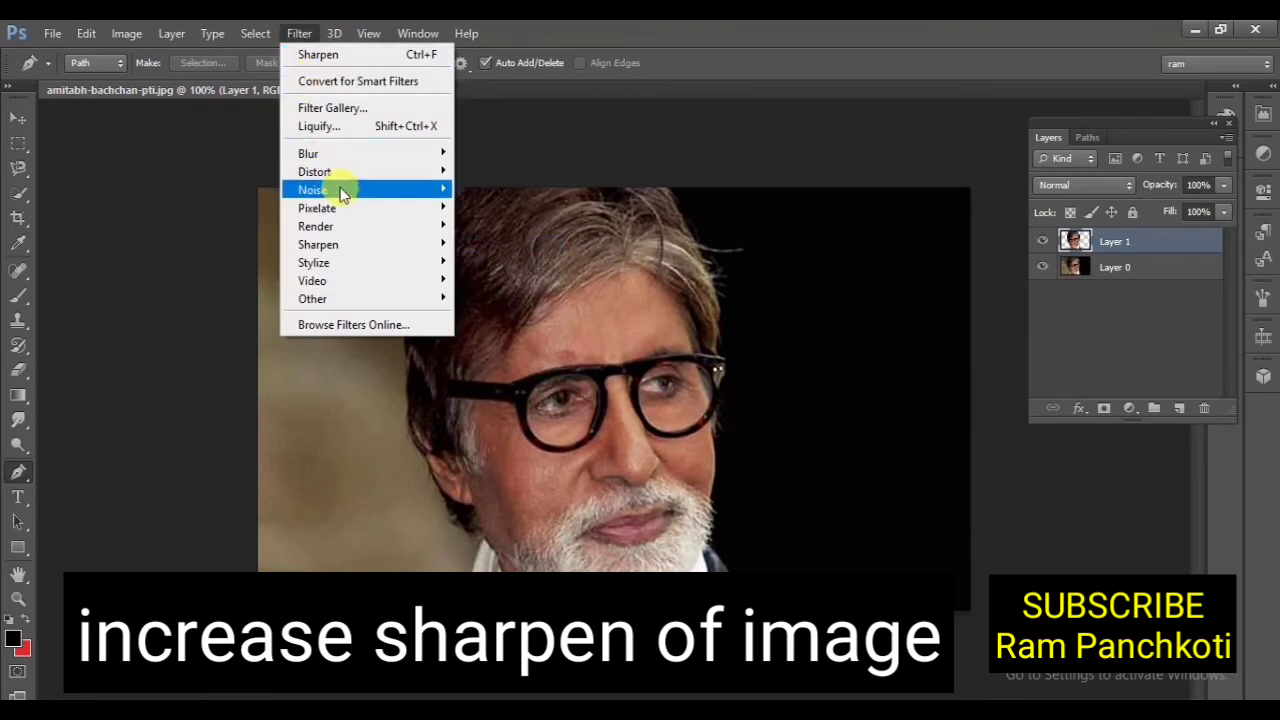
pyautogui.click(480, 245)
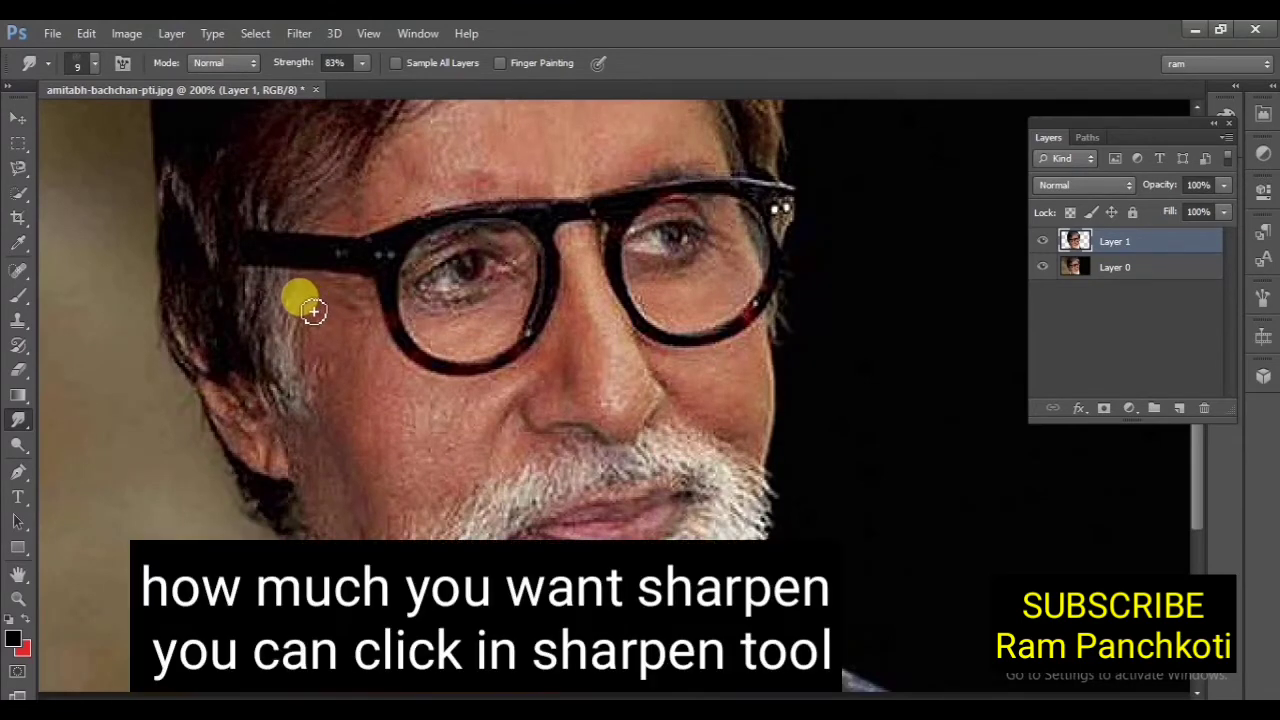
# Step: Smooth the skin of both cheeks with the Smudge tool at brush size 20, setting the strength to 69% partway through
pyautogui.press(']')
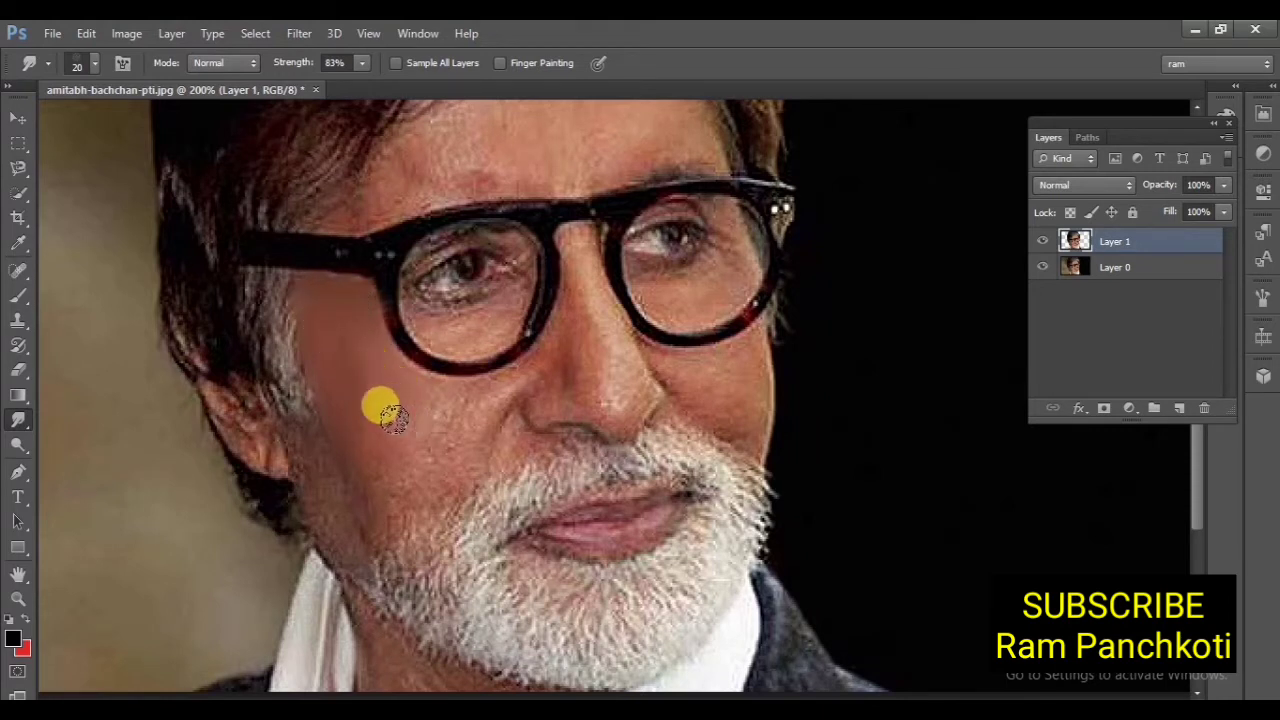
pyautogui.moveTo(382, 480)
pyautogui.mouseDown()
pyautogui.moveTo(344, 382)
pyautogui.moveTo(370, 463)
pyautogui.moveTo(357, 437)
pyautogui.moveTo(392, 250)
pyautogui.mouseUp()
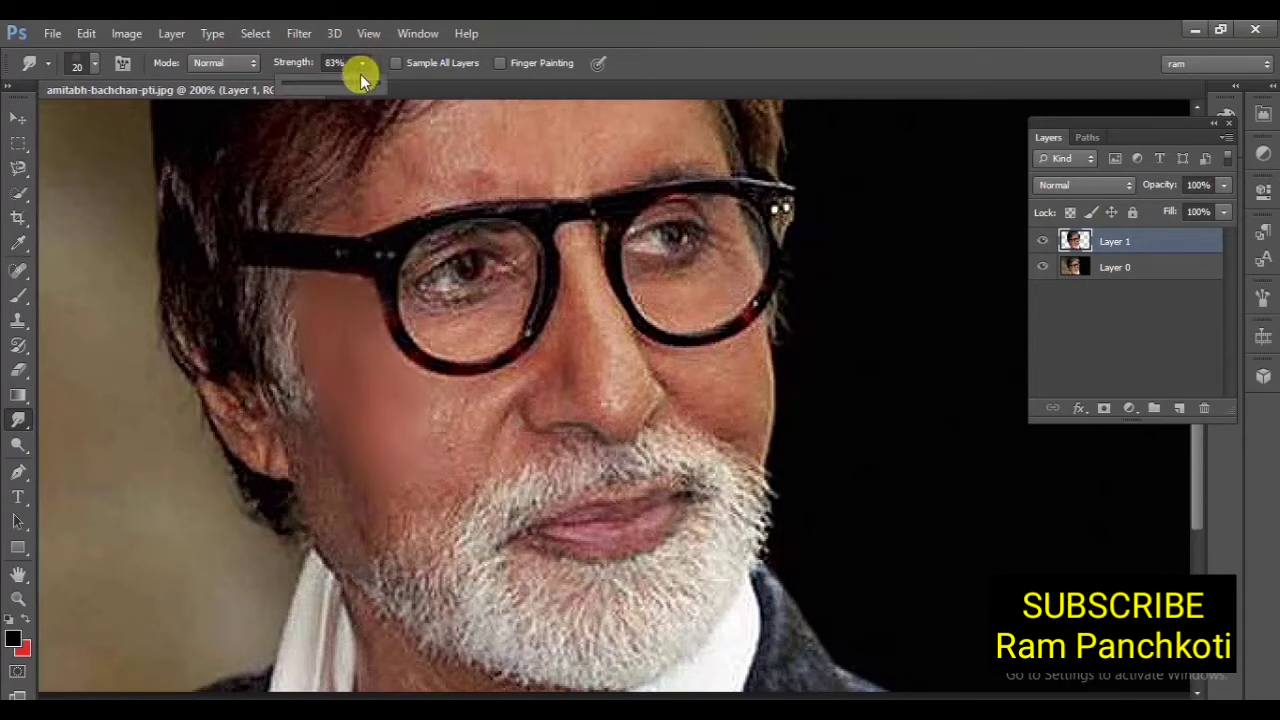
pyautogui.moveTo(349, 89); pyautogui.dragTo(346, 89)
pyautogui.moveTo(380, 337)
pyautogui.mouseDown()
pyautogui.moveTo(393, 462)
pyautogui.moveTo(321, 471)
pyautogui.moveTo(305, 435)
pyautogui.moveTo(330, 484)
pyautogui.moveTo(314, 428)
pyautogui.moveTo(312, 449)
pyautogui.moveTo(286, 423)
pyautogui.moveTo(313, 509)
pyautogui.moveTo(353, 539)
pyautogui.moveTo(324, 483)
pyautogui.moveTo(325, 511)
pyautogui.moveTo(340, 544)
pyautogui.moveTo(329, 443)
pyautogui.moveTo(382, 531)
pyautogui.moveTo(309, 446)
pyautogui.moveTo(299, 454)
pyautogui.moveTo(330, 513)
pyautogui.moveTo(364, 535)
pyautogui.moveTo(364, 470)
pyautogui.moveTo(391, 499)
pyautogui.moveTo(408, 505)
pyautogui.moveTo(390, 487)
pyautogui.moveTo(429, 495)
pyautogui.moveTo(392, 507)
pyautogui.moveTo(394, 473)
pyautogui.moveTo(417, 473)
pyautogui.moveTo(438, 498)
pyautogui.moveTo(430, 465)
pyautogui.moveTo(446, 473)
pyautogui.moveTo(407, 423)
pyautogui.moveTo(428, 486)
pyautogui.moveTo(415, 411)
pyautogui.moveTo(459, 444)
pyautogui.moveTo(413, 391)
pyautogui.moveTo(477, 390)
pyautogui.moveTo(428, 419)
pyautogui.moveTo(454, 418)
pyautogui.moveTo(535, 349)
pyautogui.moveTo(447, 392)
pyautogui.moveTo(478, 394)
pyautogui.moveTo(457, 451)
pyautogui.moveTo(486, 400)
pyautogui.moveTo(443, 459)
pyautogui.mouseUp()
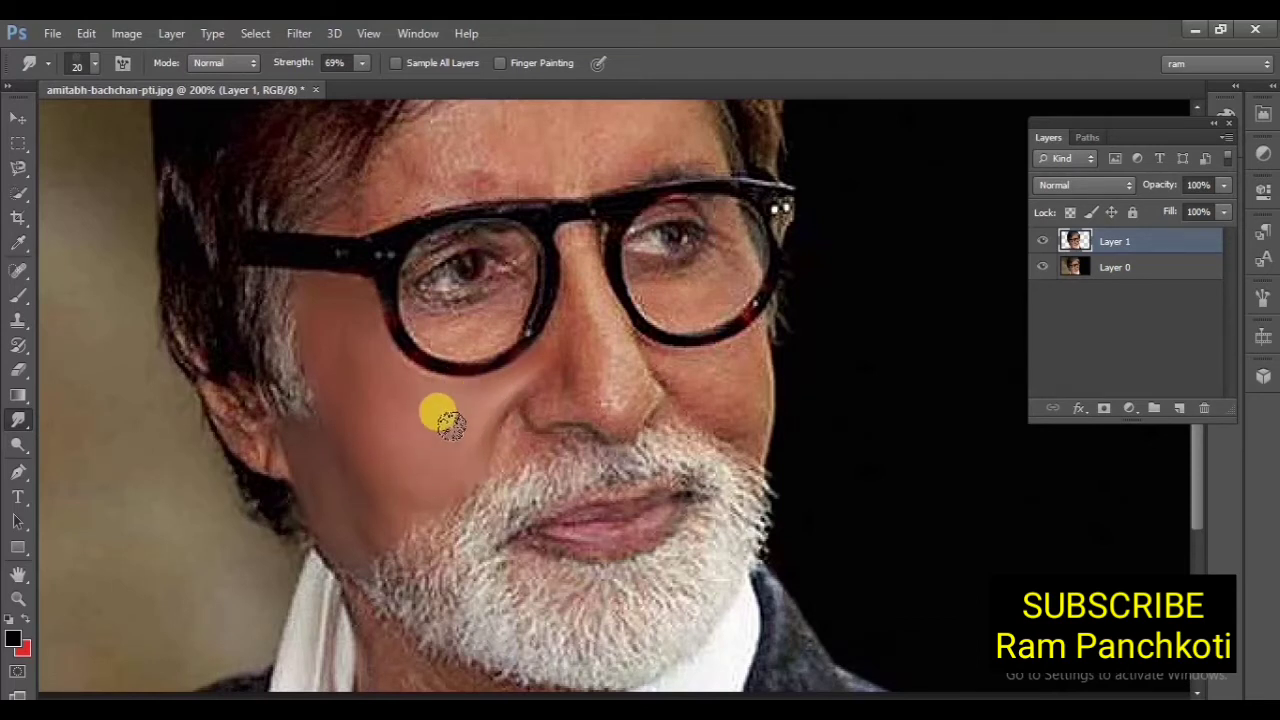
pyautogui.moveTo(467, 415)
pyautogui.mouseDown()
pyautogui.moveTo(544, 510)
pyautogui.moveTo(496, 418)
pyautogui.moveTo(563, 305)
pyautogui.moveTo(674, 336)
pyautogui.moveTo(645, 352)
pyautogui.moveTo(728, 356)
pyautogui.moveTo(667, 348)
pyautogui.moveTo(724, 344)
pyautogui.moveTo(727, 417)
pyautogui.mouseUp()
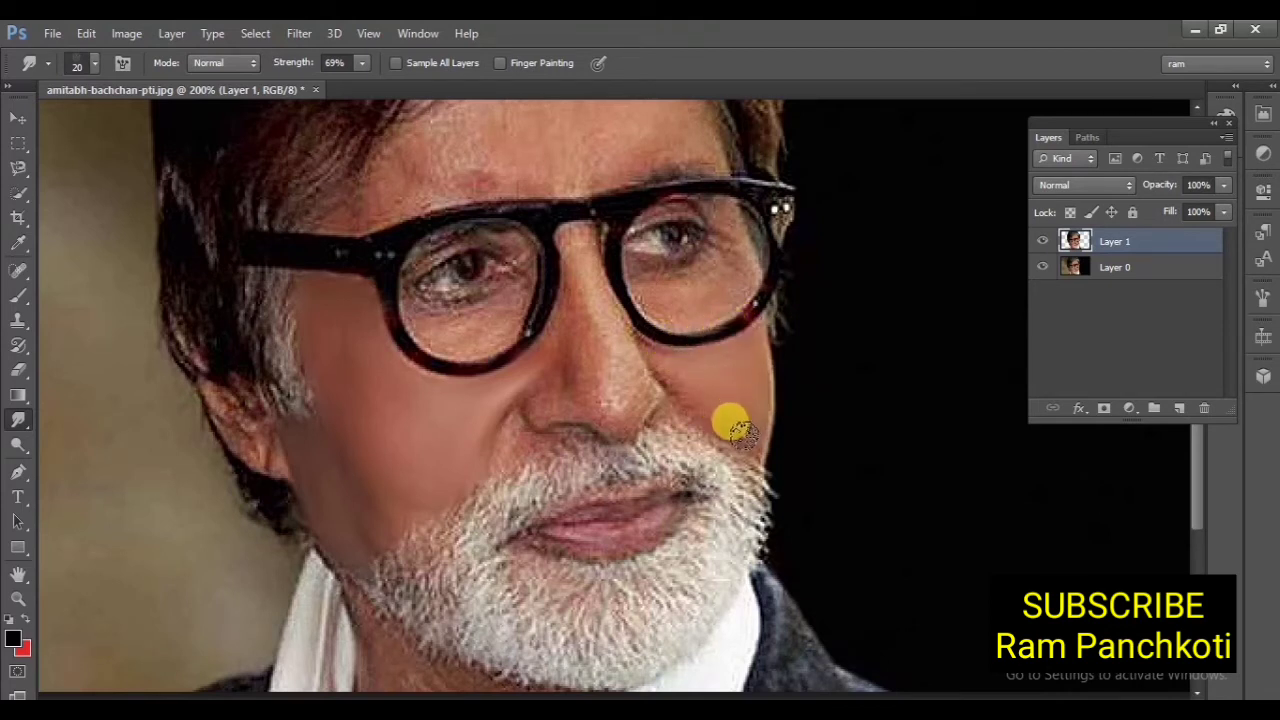
# Step: Smudge the forehead skin between the hairline and the glasses until its texture is smooth
pyautogui.press('space')
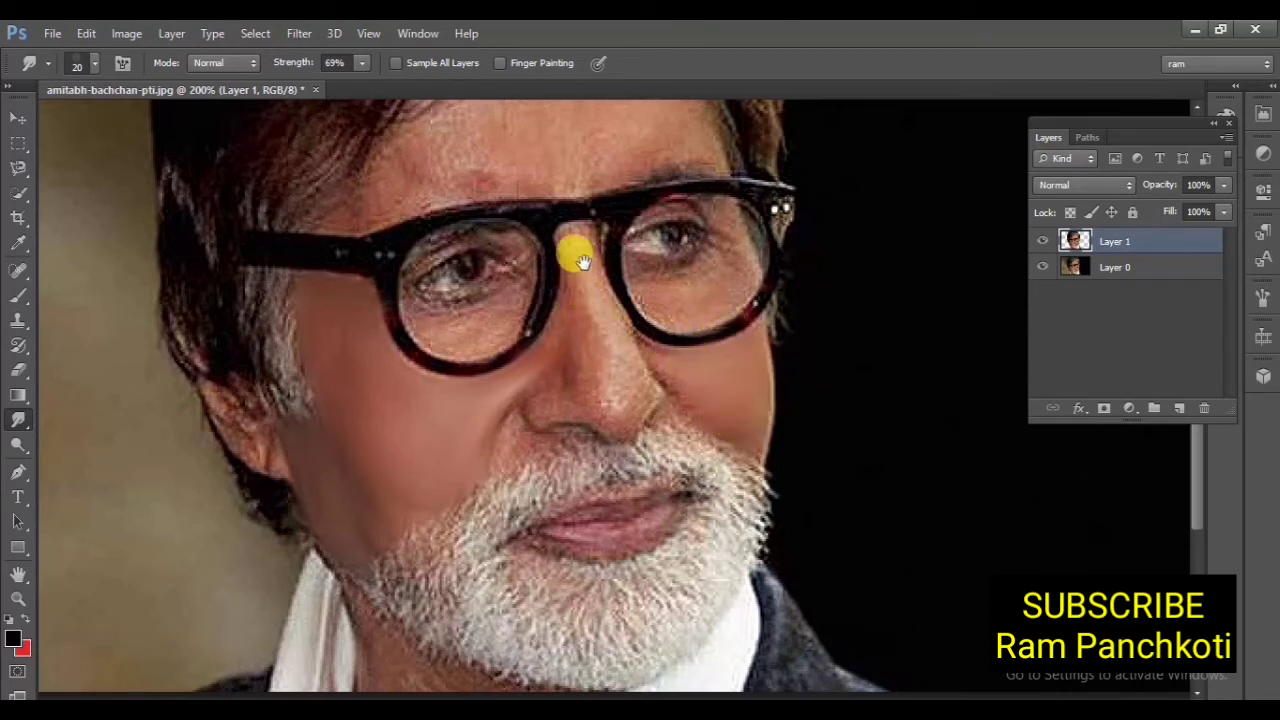
pyautogui.moveTo(583, 261)
pyautogui.mouseDown()
pyautogui.moveTo(560, 337)
pyautogui.moveTo(576, 386)
pyautogui.mouseUp()
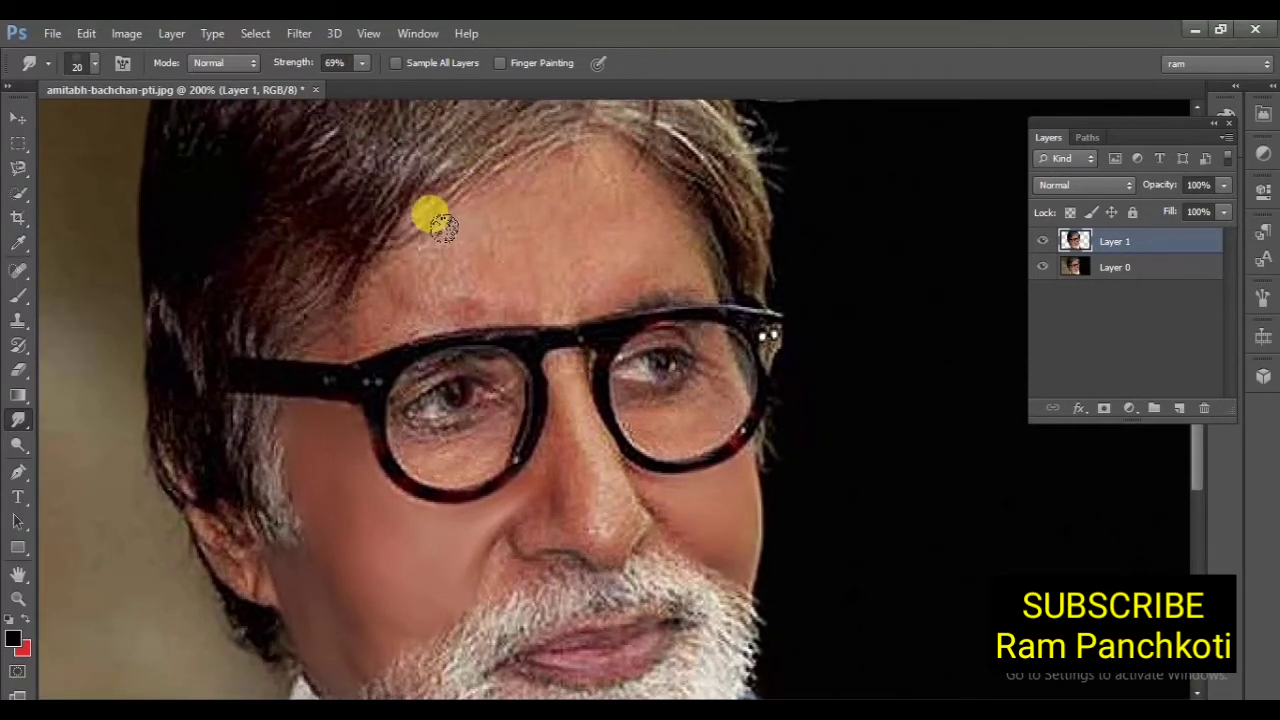
pyautogui.moveTo(443, 226)
pyautogui.mouseDown()
pyautogui.moveTo(385, 275)
pyautogui.moveTo(429, 292)
pyautogui.moveTo(394, 276)
pyautogui.moveTo(430, 266)
pyautogui.moveTo(382, 264)
pyautogui.moveTo(444, 232)
pyautogui.moveTo(452, 296)
pyautogui.moveTo(424, 297)
pyautogui.moveTo(490, 296)
pyautogui.moveTo(450, 285)
pyautogui.moveTo(454, 243)
pyautogui.moveTo(468, 273)
pyautogui.moveTo(465, 241)
pyautogui.moveTo(459, 264)
pyautogui.moveTo(510, 189)
pyautogui.moveTo(450, 220)
pyautogui.moveTo(558, 156)
pyautogui.moveTo(549, 181)
pyautogui.moveTo(607, 232)
pyautogui.moveTo(608, 150)
pyautogui.moveTo(615, 233)
pyautogui.moveTo(627, 186)
pyautogui.moveTo(646, 193)
pyautogui.moveTo(628, 165)
pyautogui.moveTo(680, 212)
pyautogui.moveTo(667, 206)
pyautogui.moveTo(694, 280)
pyautogui.moveTo(678, 275)
pyautogui.moveTo(675, 225)
pyautogui.moveTo(693, 270)
pyautogui.moveTo(660, 263)
pyautogui.moveTo(634, 276)
pyautogui.moveTo(646, 236)
pyautogui.moveTo(649, 266)
pyautogui.moveTo(618, 284)
pyautogui.moveTo(655, 251)
pyautogui.moveTo(593, 261)
pyautogui.moveTo(583, 244)
pyautogui.moveTo(575, 282)
pyautogui.moveTo(584, 259)
pyautogui.moveTo(590, 296)
pyautogui.moveTo(580, 291)
pyautogui.moveTo(601, 284)
pyautogui.moveTo(605, 243)
pyautogui.moveTo(591, 283)
pyautogui.moveTo(552, 292)
pyautogui.moveTo(543, 276)
pyautogui.moveTo(543, 296)
pyautogui.moveTo(527, 302)
pyautogui.moveTo(500, 249)
pyautogui.moveTo(504, 216)
pyautogui.moveTo(521, 298)
pyautogui.moveTo(464, 290)
pyautogui.moveTo(483, 271)
pyautogui.moveTo(471, 239)
pyautogui.moveTo(486, 310)
pyautogui.moveTo(466, 234)
pyautogui.moveTo(446, 300)
pyautogui.moveTo(511, 294)
pyautogui.moveTo(429, 310)
pyautogui.moveTo(477, 290)
pyautogui.moveTo(462, 266)
pyautogui.moveTo(378, 324)
pyautogui.moveTo(346, 324)
pyautogui.moveTo(360, 277)
pyautogui.moveTo(356, 352)
pyautogui.moveTo(309, 346)
pyautogui.moveTo(320, 363)
pyautogui.moveTo(371, 337)
pyautogui.moveTo(302, 360)
pyautogui.moveTo(411, 294)
pyautogui.moveTo(420, 334)
pyautogui.moveTo(577, 366)
pyautogui.moveTo(538, 328)
pyautogui.moveTo(562, 336)
pyautogui.moveTo(594, 296)
pyautogui.mouseUp()
# Step: Reduce the smudge brush to size 8 and smooth the eyebrow edge and the glasses frame
pyautogui.press('[')
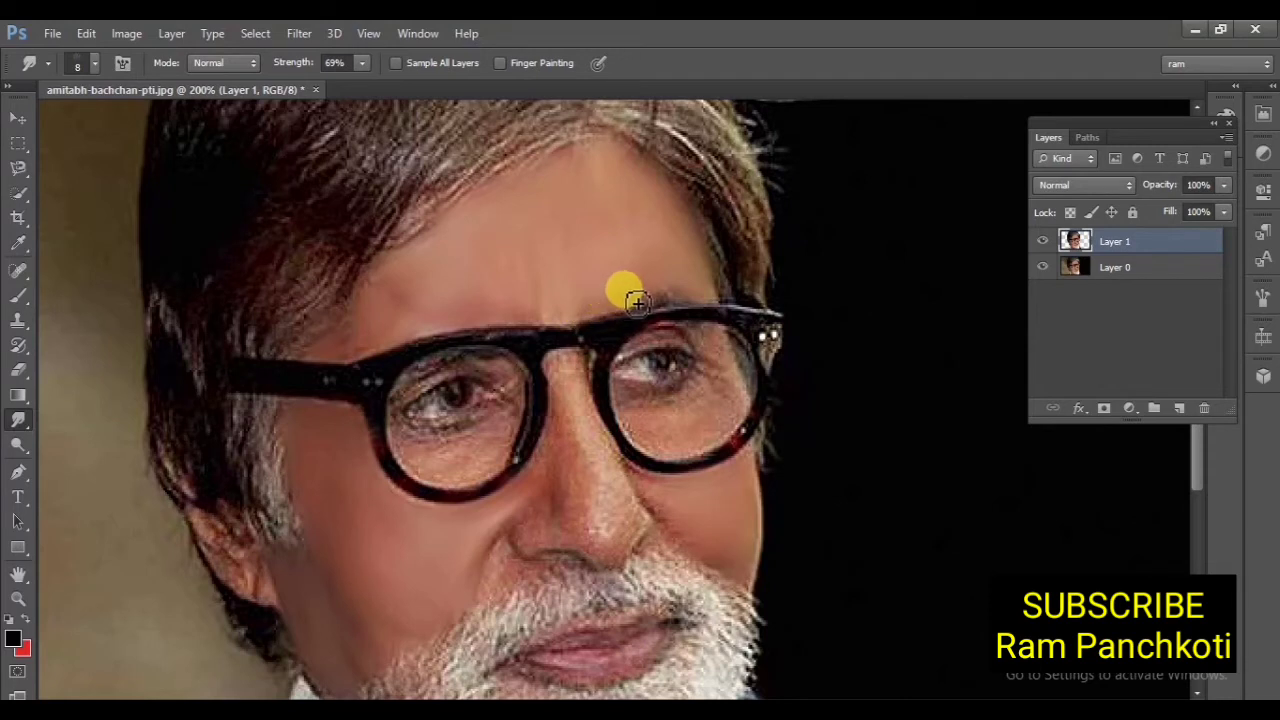
pyautogui.moveTo(677, 302)
pyautogui.mouseDown()
pyautogui.moveTo(623, 314)
pyautogui.moveTo(668, 292)
pyautogui.mouseUp()
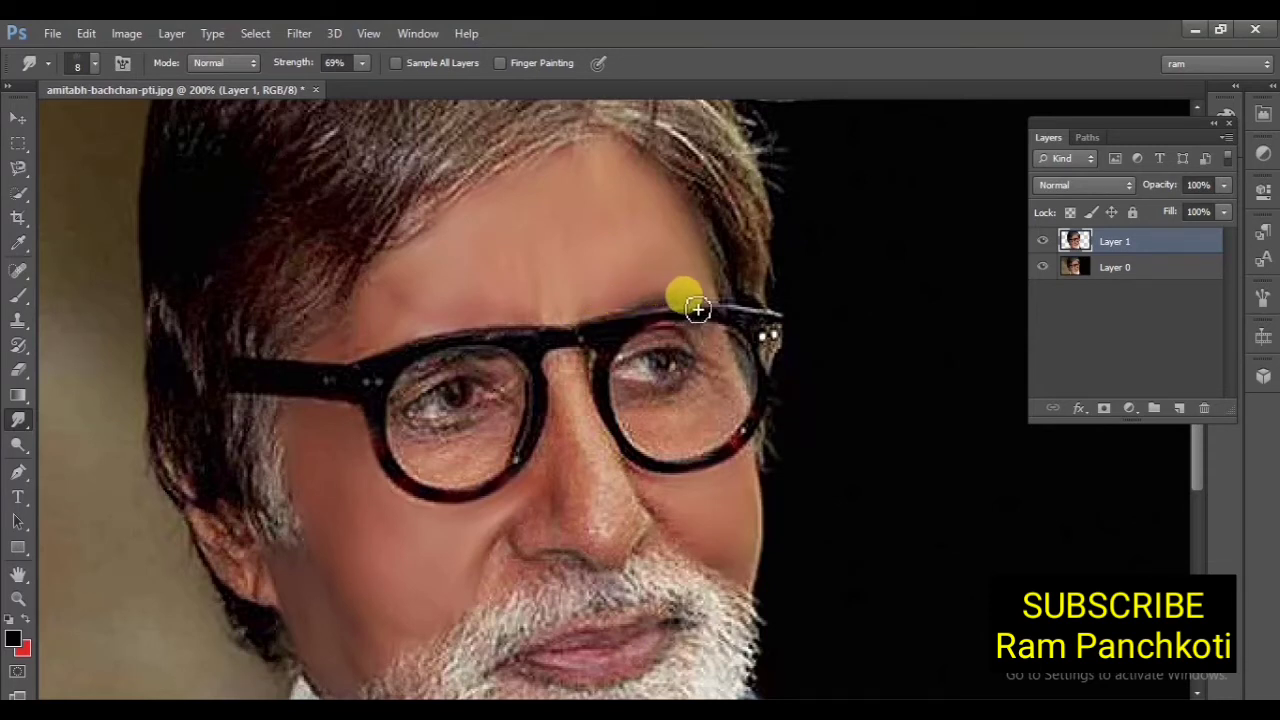
pyautogui.moveTo(690, 302)
pyautogui.mouseDown()
pyautogui.moveTo(433, 330)
pyautogui.moveTo(376, 361)
pyautogui.moveTo(420, 349)
pyautogui.moveTo(403, 353)
pyautogui.moveTo(412, 370)
pyautogui.moveTo(376, 380)
pyautogui.moveTo(514, 359)
pyautogui.moveTo(482, 348)
pyautogui.moveTo(539, 349)
pyautogui.moveTo(453, 428)
pyautogui.moveTo(281, 390)
pyautogui.moveTo(368, 392)
pyautogui.moveTo(409, 481)
pyautogui.moveTo(384, 465)
pyautogui.moveTo(381, 430)
pyautogui.moveTo(603, 360)
pyautogui.moveTo(617, 341)
pyautogui.moveTo(597, 357)
pyautogui.moveTo(606, 417)
pyautogui.moveTo(662, 460)
pyautogui.mouseUp()
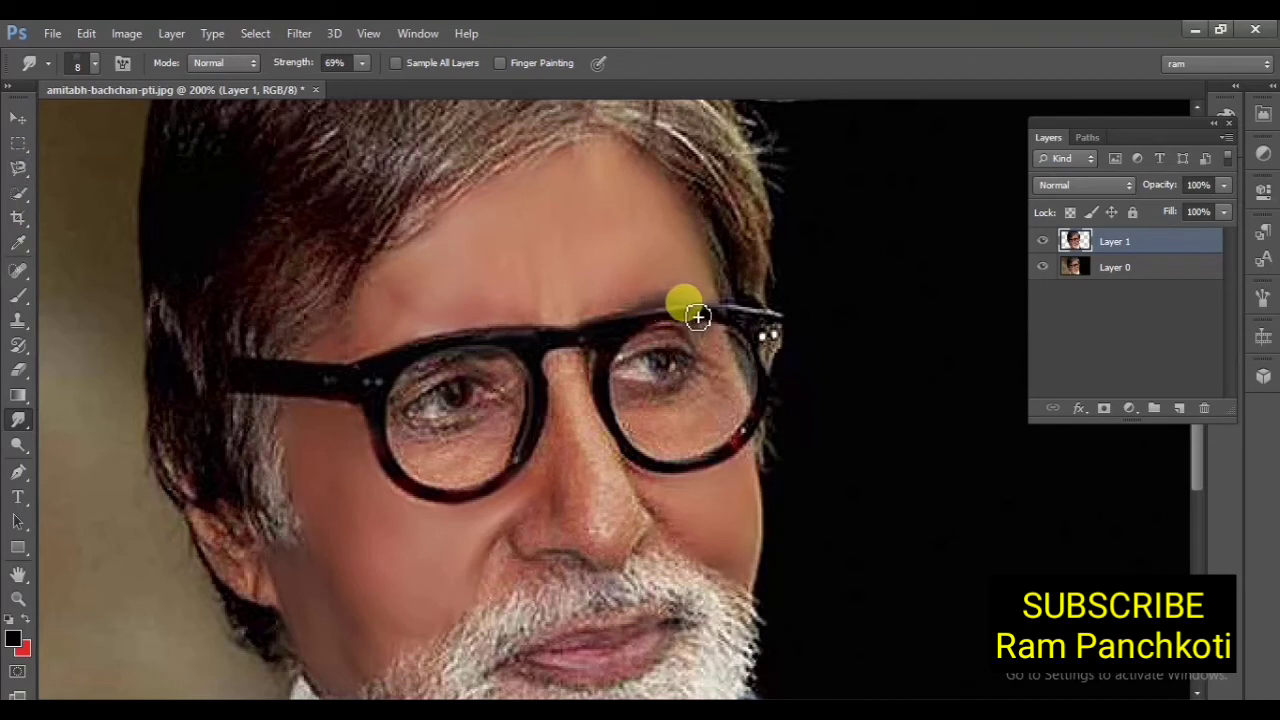
pyautogui.moveTo(697, 316)
pyautogui.mouseDown()
pyautogui.moveTo(647, 324)
pyautogui.moveTo(753, 328)
pyautogui.moveTo(691, 311)
pyautogui.moveTo(638, 324)
pyautogui.moveTo(770, 329)
pyautogui.moveTo(751, 325)
pyautogui.moveTo(763, 318)
pyautogui.moveTo(750, 309)
pyautogui.moveTo(780, 326)
pyautogui.moveTo(747, 335)
pyautogui.moveTo(768, 334)
pyautogui.moveTo(771, 384)
pyautogui.moveTo(750, 442)
pyautogui.moveTo(686, 469)
pyautogui.moveTo(626, 414)
pyautogui.mouseUp()
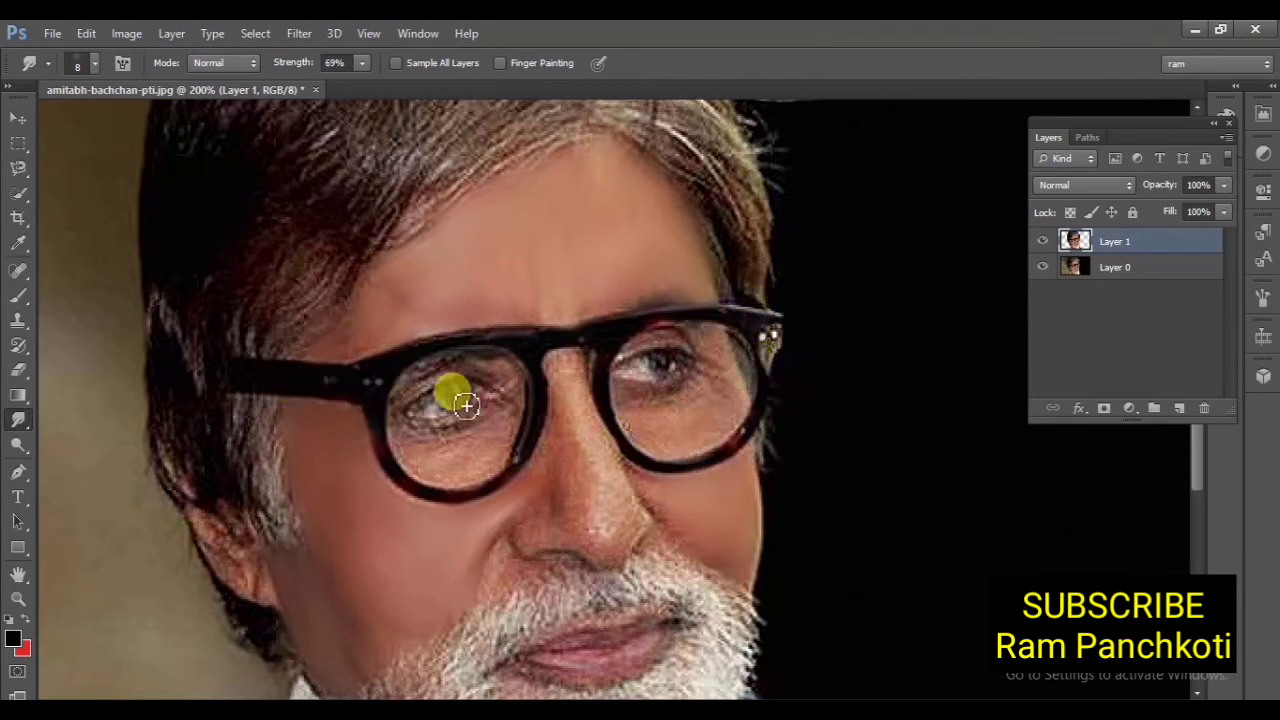
# Step: Smudge the skin inside the lens nearest the ear, then refine that eye's lids and corners with a size 2 brush
pyautogui.scroll(2, 458, 398)
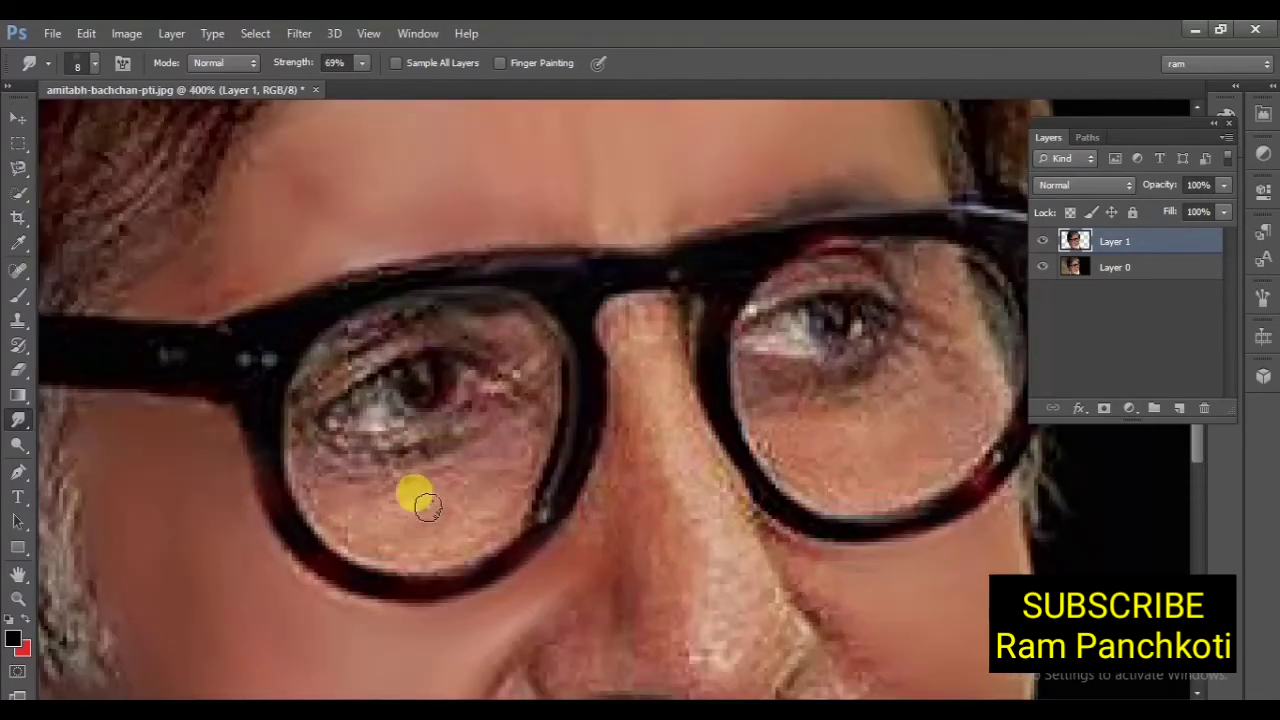
pyautogui.moveTo(292, 478)
pyautogui.mouseDown()
pyautogui.moveTo(326, 505)
pyautogui.moveTo(385, 508)
pyautogui.moveTo(299, 467)
pyautogui.moveTo(322, 483)
pyautogui.moveTo(304, 474)
pyautogui.moveTo(318, 497)
pyautogui.moveTo(300, 453)
pyautogui.moveTo(343, 534)
pyautogui.moveTo(292, 482)
pyautogui.moveTo(355, 545)
pyautogui.moveTo(438, 549)
pyautogui.moveTo(507, 531)
pyautogui.moveTo(433, 540)
pyautogui.moveTo(527, 473)
pyautogui.moveTo(451, 520)
pyautogui.moveTo(472, 522)
pyautogui.moveTo(405, 530)
pyautogui.moveTo(419, 515)
pyautogui.moveTo(396, 491)
pyautogui.moveTo(448, 484)
pyautogui.moveTo(398, 495)
pyautogui.moveTo(532, 354)
pyautogui.moveTo(445, 319)
pyautogui.moveTo(460, 321)
pyautogui.moveTo(354, 344)
pyautogui.moveTo(375, 338)
pyautogui.moveTo(302, 394)
pyautogui.moveTo(403, 338)
pyautogui.moveTo(310, 404)
pyautogui.moveTo(296, 395)
pyautogui.moveTo(356, 363)
pyautogui.moveTo(452, 342)
pyautogui.moveTo(344, 340)
pyautogui.moveTo(303, 372)
pyautogui.moveTo(341, 336)
pyautogui.moveTo(389, 319)
pyautogui.moveTo(345, 340)
pyautogui.moveTo(378, 320)
pyautogui.moveTo(349, 333)
pyautogui.moveTo(354, 322)
pyautogui.moveTo(475, 304)
pyautogui.moveTo(406, 300)
pyautogui.moveTo(494, 301)
pyautogui.moveTo(364, 299)
pyautogui.moveTo(407, 319)
pyautogui.moveTo(395, 322)
pyautogui.moveTo(436, 299)
pyautogui.moveTo(497, 310)
pyautogui.moveTo(501, 382)
pyautogui.moveTo(406, 395)
pyautogui.moveTo(500, 307)
pyautogui.moveTo(418, 383)
pyautogui.moveTo(375, 402)
pyautogui.moveTo(366, 392)
pyautogui.moveTo(360, 410)
pyautogui.moveTo(500, 386)
pyautogui.moveTo(486, 417)
pyautogui.moveTo(484, 384)
pyautogui.mouseUp()
pyautogui.press('[')
pyautogui.press('[')
pyautogui.press('[')
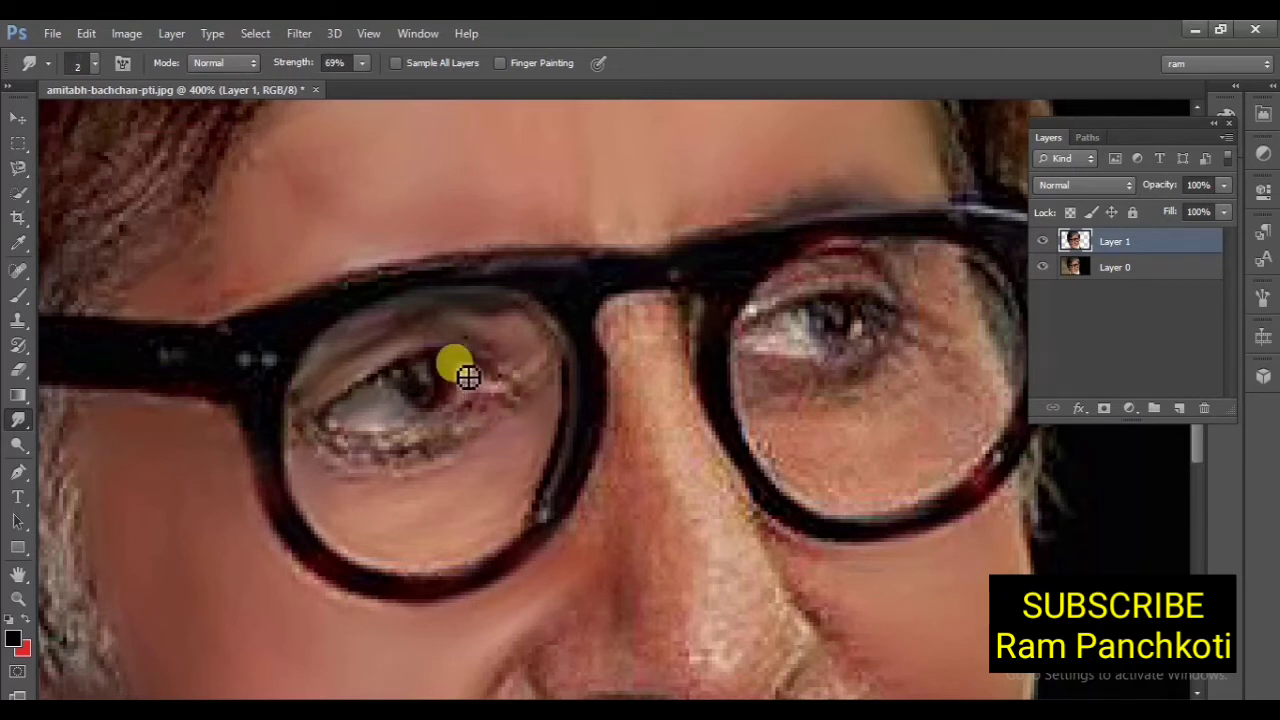
pyautogui.moveTo(482, 392)
pyautogui.mouseDown()
pyautogui.moveTo(417, 435)
pyautogui.moveTo(466, 392)
pyautogui.mouseUp()
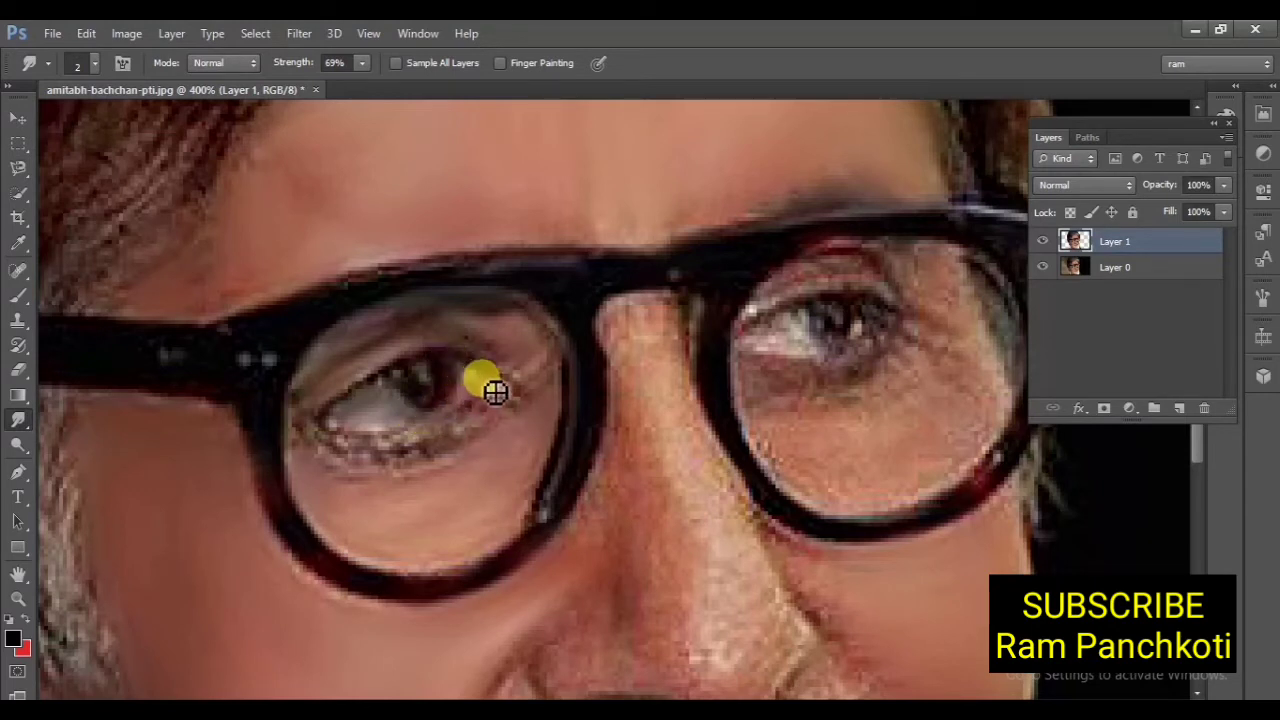
pyautogui.moveTo(529, 386)
pyautogui.mouseDown()
pyautogui.moveTo(454, 362)
pyautogui.moveTo(515, 389)
pyautogui.moveTo(493, 374)
pyautogui.moveTo(506, 395)
pyautogui.moveTo(441, 380)
pyautogui.moveTo(426, 381)
pyautogui.moveTo(431, 402)
pyautogui.moveTo(408, 394)
pyautogui.moveTo(432, 405)
pyautogui.moveTo(404, 402)
pyautogui.moveTo(405, 386)
pyautogui.moveTo(410, 405)
pyautogui.moveTo(421, 399)
pyautogui.moveTo(407, 393)
pyautogui.moveTo(416, 420)
pyautogui.moveTo(405, 403)
pyautogui.moveTo(424, 411)
pyautogui.moveTo(457, 386)
pyautogui.moveTo(454, 364)
pyautogui.moveTo(446, 412)
pyautogui.moveTo(416, 394)
pyautogui.moveTo(404, 422)
pyautogui.moveTo(457, 395)
pyautogui.moveTo(341, 396)
pyautogui.moveTo(343, 473)
pyautogui.moveTo(349, 439)
pyautogui.moveTo(326, 434)
pyautogui.moveTo(346, 439)
pyautogui.moveTo(331, 436)
pyautogui.moveTo(353, 421)
pyautogui.moveTo(334, 422)
pyautogui.moveTo(341, 414)
pyautogui.moveTo(394, 388)
pyautogui.moveTo(342, 400)
pyautogui.moveTo(350, 411)
pyautogui.moveTo(408, 365)
pyautogui.moveTo(325, 416)
pyautogui.moveTo(424, 370)
pyautogui.moveTo(369, 446)
pyautogui.moveTo(401, 439)
pyautogui.moveTo(331, 434)
pyautogui.moveTo(409, 440)
pyautogui.moveTo(331, 452)
pyautogui.mouseUp()
pyautogui.moveTo(475, 438)
pyautogui.mouseDown()
pyautogui.moveTo(467, 445)
pyautogui.moveTo(525, 421)
pyautogui.moveTo(445, 462)
pyautogui.moveTo(376, 468)
pyautogui.moveTo(462, 438)
pyautogui.moveTo(484, 452)
pyautogui.moveTo(409, 459)
pyautogui.moveTo(507, 418)
pyautogui.moveTo(453, 456)
pyautogui.moveTo(343, 470)
pyautogui.moveTo(438, 459)
pyautogui.moveTo(379, 464)
pyautogui.moveTo(303, 431)
pyautogui.moveTo(405, 464)
pyautogui.moveTo(425, 439)
pyautogui.moveTo(504, 406)
pyautogui.moveTo(306, 429)
pyautogui.mouseUp()
# Step: Enlarge the smudge brush to size 5 and smooth the other eye area and the bridge of the nose
pyautogui.press(']')
pyautogui.press(']')
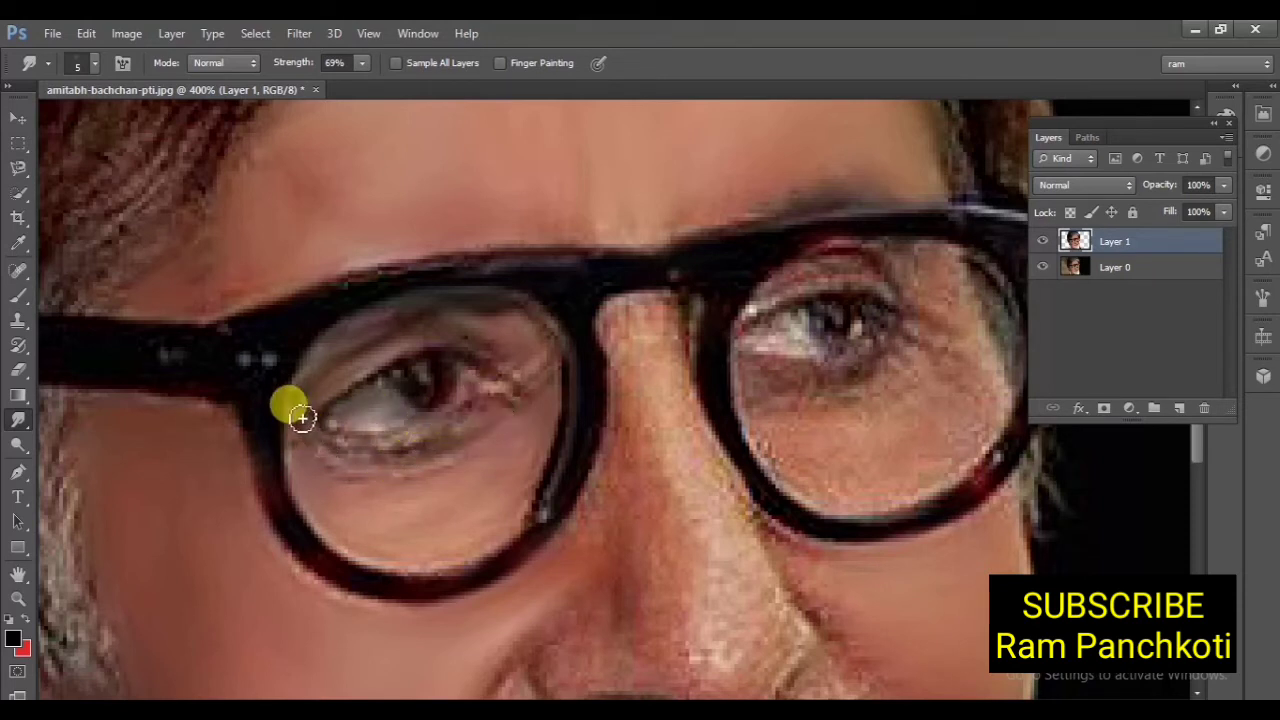
pyautogui.moveTo(765, 432)
pyautogui.mouseDown()
pyautogui.moveTo(828, 470)
pyautogui.moveTo(760, 404)
pyautogui.moveTo(816, 414)
pyautogui.moveTo(754, 401)
pyautogui.moveTo(781, 385)
pyautogui.moveTo(761, 382)
pyautogui.moveTo(850, 377)
pyautogui.moveTo(789, 378)
pyautogui.moveTo(889, 353)
pyautogui.moveTo(789, 375)
pyautogui.moveTo(863, 375)
pyautogui.moveTo(800, 407)
pyautogui.moveTo(859, 405)
pyautogui.moveTo(781, 410)
pyautogui.moveTo(801, 426)
pyautogui.moveTo(760, 439)
pyautogui.moveTo(799, 478)
pyautogui.moveTo(770, 447)
pyautogui.moveTo(849, 479)
pyautogui.moveTo(841, 495)
pyautogui.moveTo(780, 449)
pyautogui.moveTo(889, 433)
pyautogui.moveTo(796, 437)
pyautogui.moveTo(836, 469)
pyautogui.moveTo(763, 451)
pyautogui.moveTo(804, 478)
pyautogui.moveTo(761, 451)
pyautogui.moveTo(850, 485)
pyautogui.moveTo(821, 497)
pyautogui.moveTo(872, 496)
pyautogui.moveTo(886, 510)
pyautogui.moveTo(860, 502)
pyautogui.moveTo(955, 460)
pyautogui.moveTo(893, 495)
pyautogui.moveTo(969, 472)
pyautogui.moveTo(1012, 411)
pyautogui.moveTo(967, 466)
pyautogui.moveTo(890, 389)
pyautogui.moveTo(863, 412)
pyautogui.moveTo(942, 383)
pyautogui.moveTo(915, 344)
pyautogui.moveTo(965, 368)
pyautogui.moveTo(900, 339)
pyautogui.moveTo(964, 360)
pyautogui.moveTo(875, 308)
pyautogui.moveTo(951, 344)
pyautogui.moveTo(933, 318)
pyautogui.moveTo(931, 335)
pyautogui.moveTo(970, 322)
pyautogui.mouseUp()
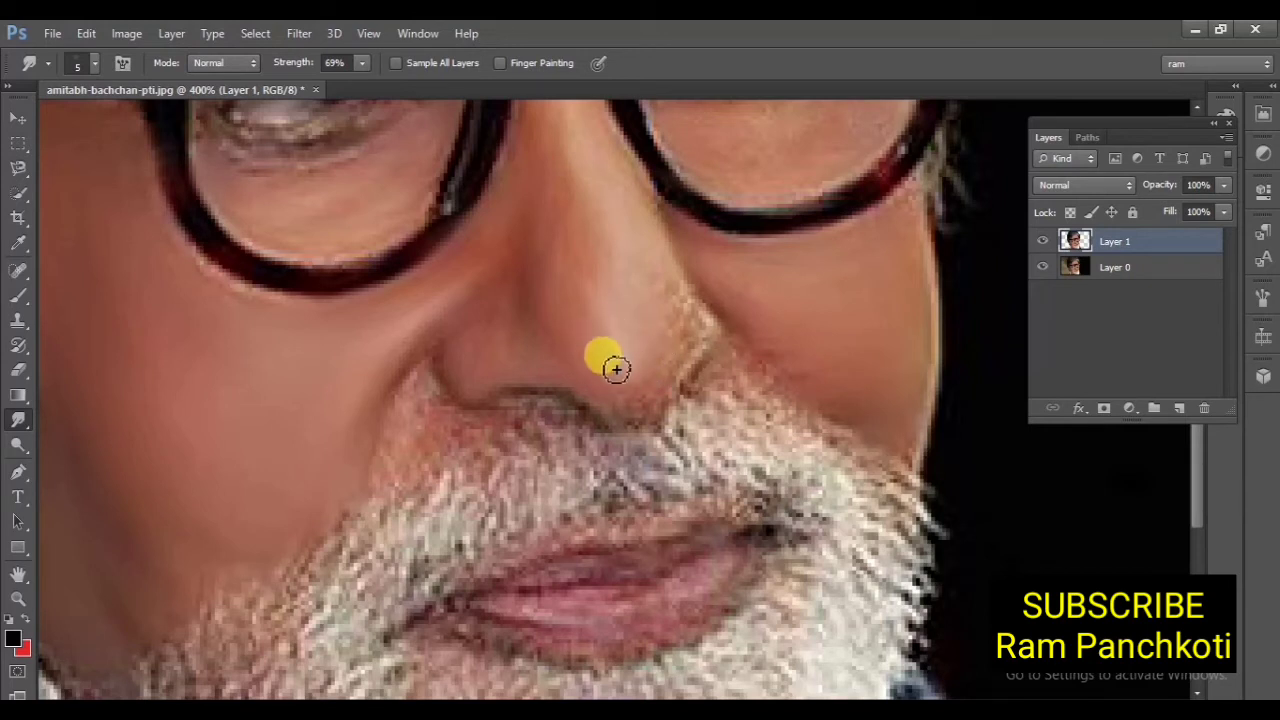
# Step: Smudge the nose tip, the nostril edges and the skin bordering the top of the moustache
pyautogui.moveTo(688, 358)
pyautogui.mouseDown()
pyautogui.moveTo(682, 292)
pyautogui.moveTo(709, 328)
pyautogui.moveTo(653, 211)
pyautogui.moveTo(668, 232)
pyautogui.moveTo(667, 214)
pyautogui.moveTo(654, 227)
pyautogui.moveTo(707, 319)
pyautogui.moveTo(695, 347)
pyautogui.moveTo(710, 341)
pyautogui.moveTo(665, 395)
pyautogui.moveTo(694, 337)
pyautogui.moveTo(670, 378)
pyautogui.moveTo(639, 382)
pyautogui.moveTo(695, 362)
pyautogui.moveTo(696, 344)
pyautogui.moveTo(633, 419)
pyautogui.moveTo(646, 393)
pyautogui.moveTo(604, 401)
pyautogui.moveTo(638, 410)
pyautogui.moveTo(630, 381)
pyautogui.moveTo(610, 400)
pyautogui.moveTo(643, 394)
pyautogui.moveTo(702, 326)
pyautogui.moveTo(724, 358)
pyautogui.moveTo(644, 433)
pyautogui.moveTo(358, 398)
pyautogui.moveTo(440, 379)
pyautogui.moveTo(415, 408)
pyautogui.moveTo(420, 383)
pyautogui.moveTo(402, 423)
pyautogui.moveTo(415, 387)
pyautogui.moveTo(401, 448)
pyautogui.moveTo(402, 409)
pyautogui.moveTo(372, 495)
pyautogui.moveTo(407, 474)
pyautogui.moveTo(404, 491)
pyautogui.moveTo(409, 451)
pyautogui.moveTo(431, 469)
pyautogui.moveTo(434, 431)
pyautogui.moveTo(411, 440)
pyautogui.moveTo(431, 422)
pyautogui.moveTo(419, 428)
pyautogui.moveTo(421, 401)
pyautogui.moveTo(393, 460)
pyautogui.moveTo(439, 402)
pyautogui.moveTo(418, 396)
pyautogui.moveTo(425, 388)
pyautogui.moveTo(434, 420)
pyautogui.moveTo(483, 441)
pyautogui.mouseUp()
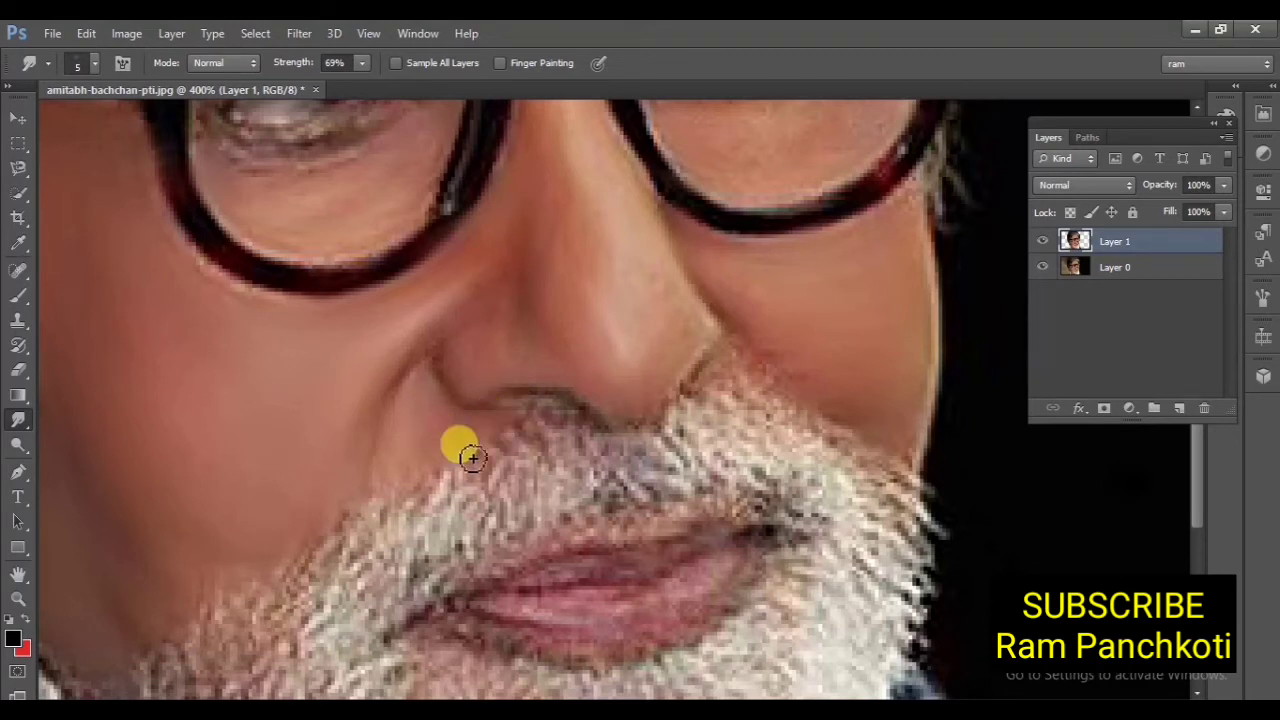
pyautogui.moveTo(509, 422); pyautogui.dragTo(531, 409)
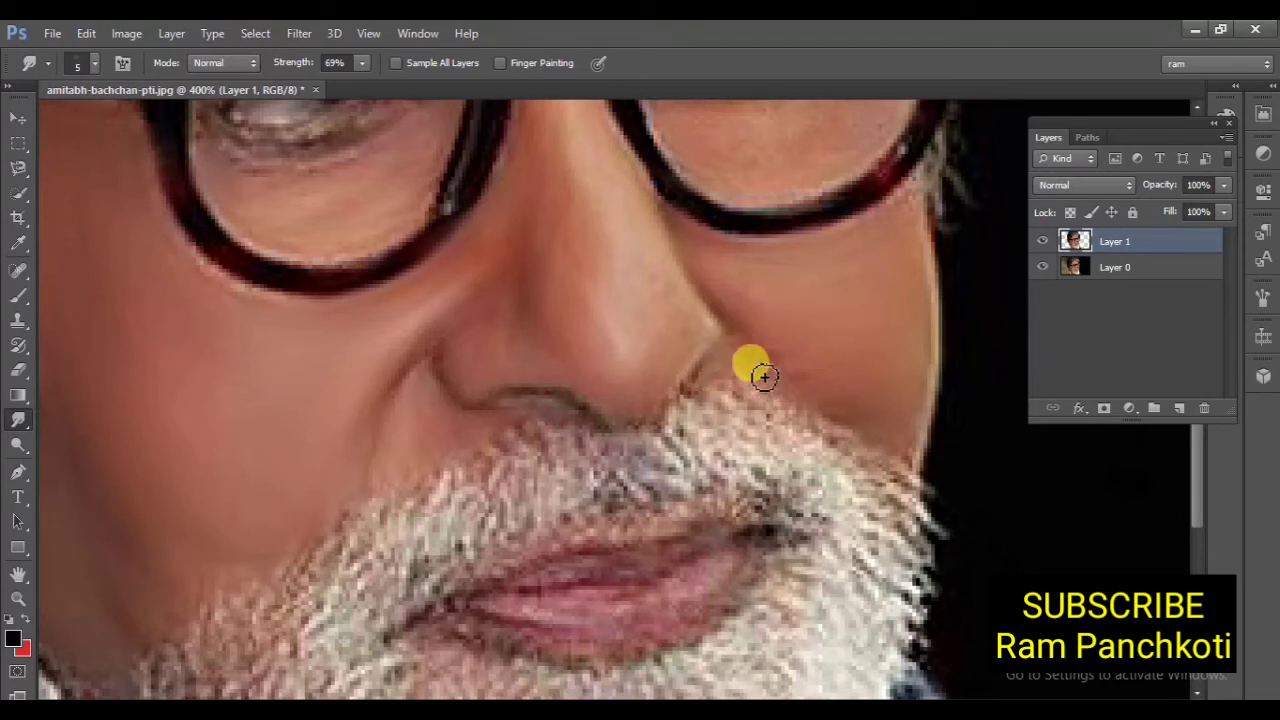
pyautogui.moveTo(763, 376)
pyautogui.mouseDown()
pyautogui.moveTo(713, 376)
pyautogui.moveTo(712, 389)
pyautogui.moveTo(729, 374)
pyautogui.moveTo(700, 389)
pyautogui.moveTo(690, 376)
pyautogui.moveTo(704, 399)
pyautogui.moveTo(691, 375)
pyautogui.moveTo(797, 413)
pyautogui.moveTo(769, 378)
pyautogui.moveTo(737, 377)
pyautogui.moveTo(802, 407)
pyautogui.moveTo(723, 397)
pyautogui.moveTo(786, 426)
pyautogui.moveTo(756, 367)
pyautogui.moveTo(780, 380)
pyautogui.moveTo(771, 355)
pyautogui.moveTo(798, 383)
pyautogui.moveTo(779, 386)
pyautogui.moveTo(741, 323)
pyautogui.moveTo(797, 406)
pyautogui.moveTo(848, 424)
pyautogui.moveTo(802, 375)
pyautogui.mouseUp()
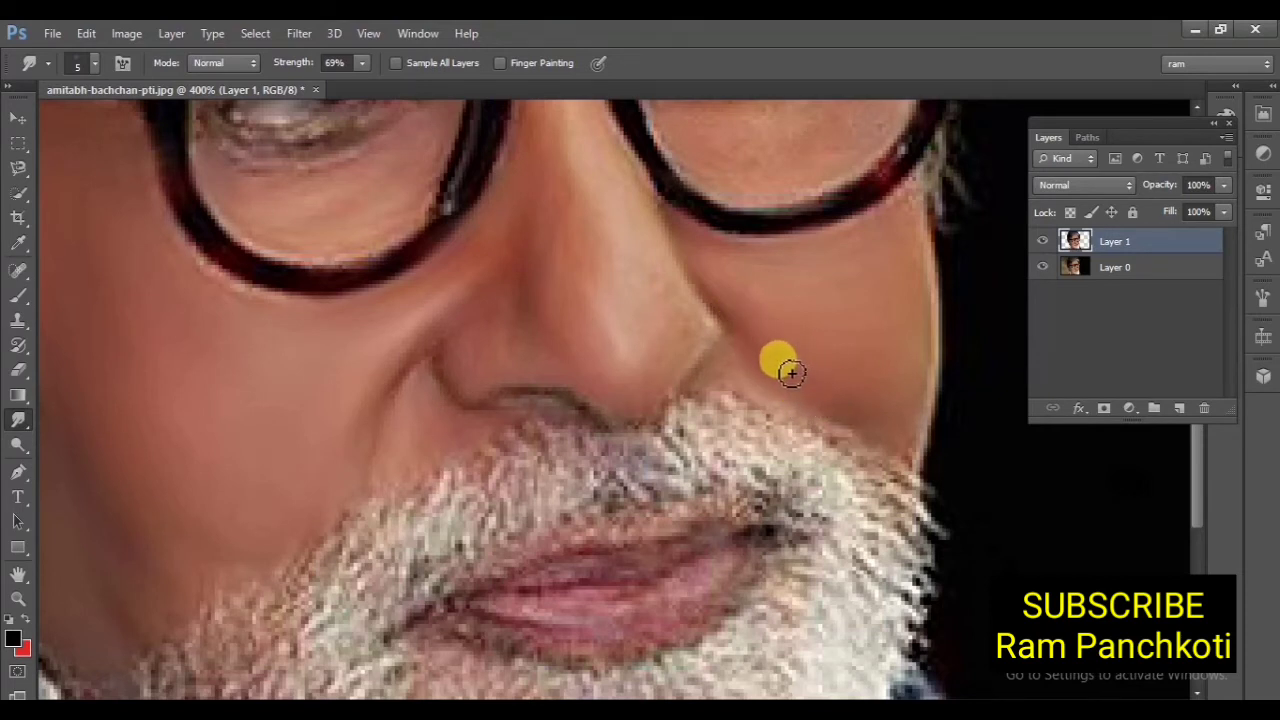
# Step: Smudge the remaining cheek edge above the moustache and smooth the upper and lower lips
pyautogui.moveTo(855, 406)
pyautogui.mouseDown()
pyautogui.moveTo(832, 412)
pyautogui.moveTo(917, 453)
pyautogui.moveTo(904, 458)
pyautogui.moveTo(803, 386)
pyautogui.moveTo(919, 426)
pyautogui.moveTo(920, 249)
pyautogui.moveTo(853, 487)
pyautogui.moveTo(594, 569)
pyautogui.moveTo(529, 571)
pyautogui.moveTo(551, 557)
pyautogui.moveTo(537, 587)
pyautogui.mouseUp()
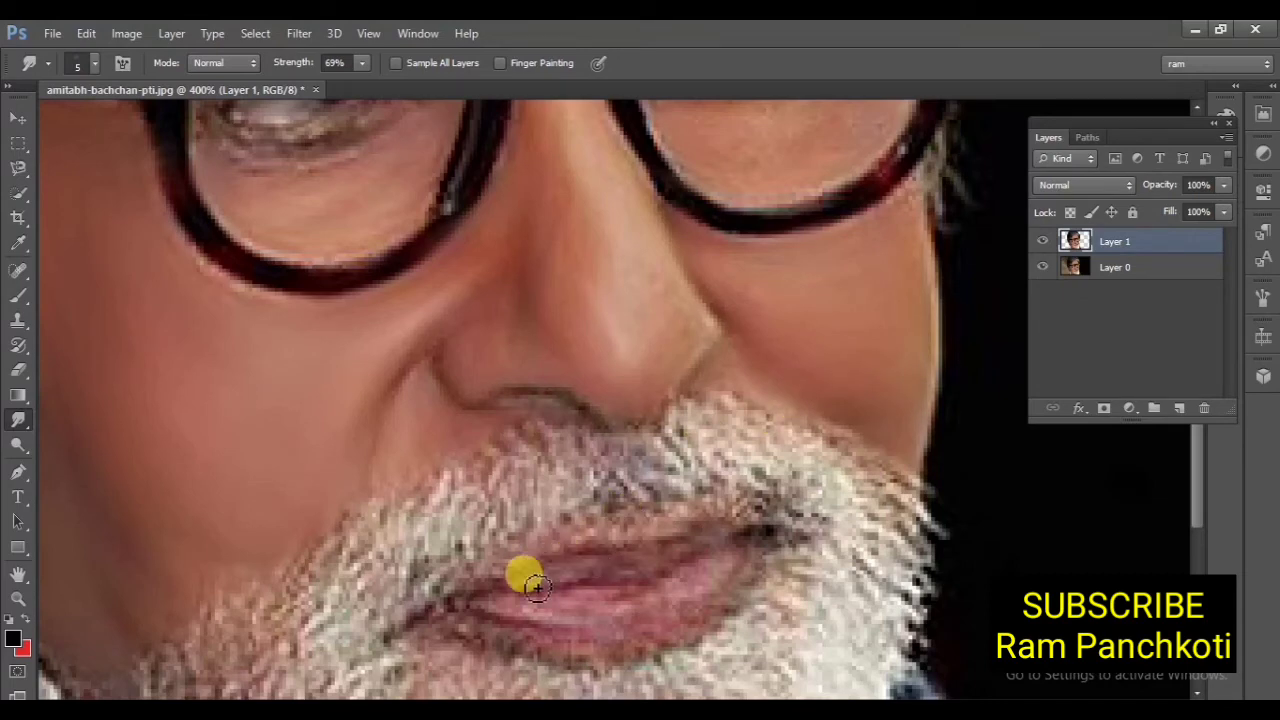
pyautogui.moveTo(722, 500)
pyautogui.mouseDown()
pyautogui.moveTo(714, 535)
pyautogui.moveTo(696, 358)
pyautogui.moveTo(571, 394)
pyautogui.moveTo(736, 355)
pyautogui.moveTo(692, 370)
pyautogui.moveTo(722, 353)
pyautogui.moveTo(678, 358)
pyautogui.moveTo(734, 360)
pyautogui.moveTo(503, 401)
pyautogui.moveTo(549, 380)
pyautogui.moveTo(594, 382)
pyautogui.moveTo(448, 423)
pyautogui.moveTo(471, 412)
pyautogui.moveTo(701, 435)
pyautogui.moveTo(728, 404)
pyautogui.moveTo(697, 450)
pyautogui.moveTo(764, 370)
pyautogui.moveTo(694, 427)
pyautogui.moveTo(717, 396)
pyautogui.moveTo(590, 427)
pyautogui.moveTo(735, 393)
pyautogui.moveTo(568, 459)
pyautogui.moveTo(414, 460)
pyautogui.moveTo(455, 478)
pyautogui.moveTo(469, 466)
pyautogui.moveTo(410, 457)
pyautogui.moveTo(528, 477)
pyautogui.moveTo(473, 476)
pyautogui.moveTo(653, 484)
pyautogui.moveTo(752, 387)
pyautogui.moveTo(750, 367)
pyautogui.moveTo(734, 400)
pyautogui.moveTo(694, 391)
pyautogui.moveTo(721, 286)
pyautogui.moveTo(579, 267)
pyautogui.moveTo(519, 220)
pyautogui.moveTo(508, 232)
pyautogui.moveTo(560, 238)
pyautogui.mouseUp()
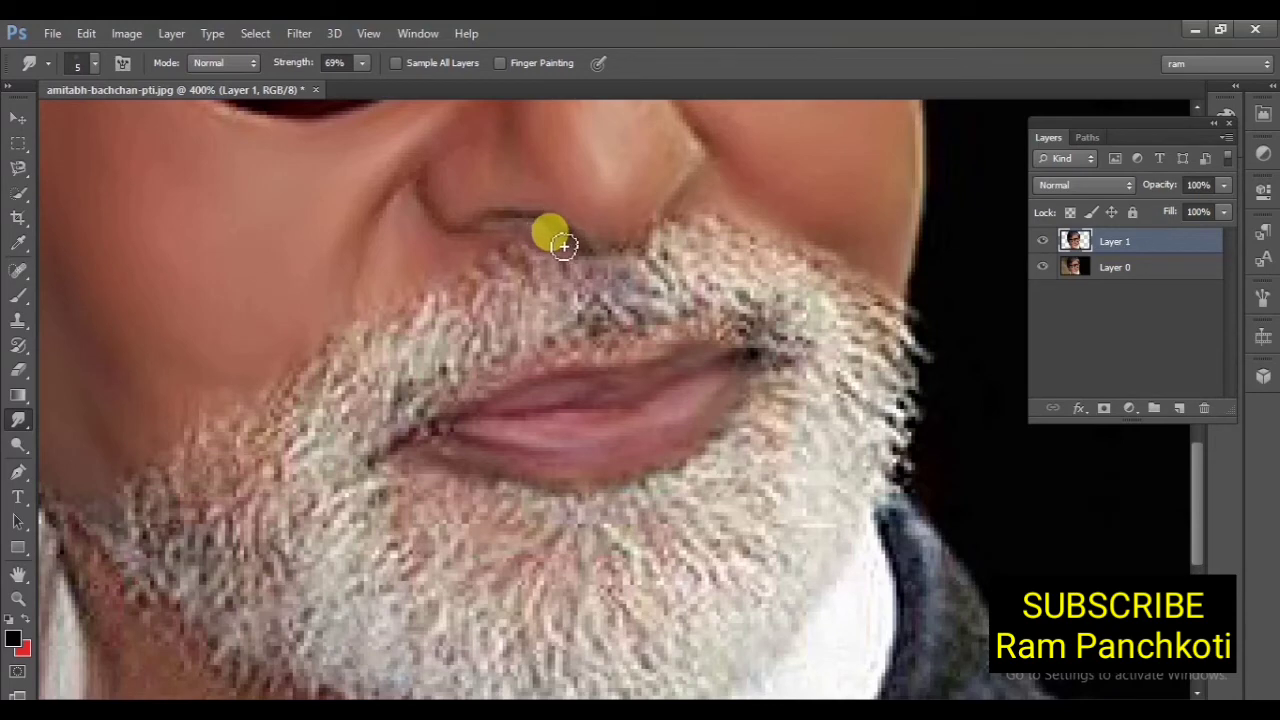
# Step: Smudge the neck skin below the beard and the visible part of the ear
pyautogui.moveTo(272, 580); pyautogui.dragTo(514, 334)
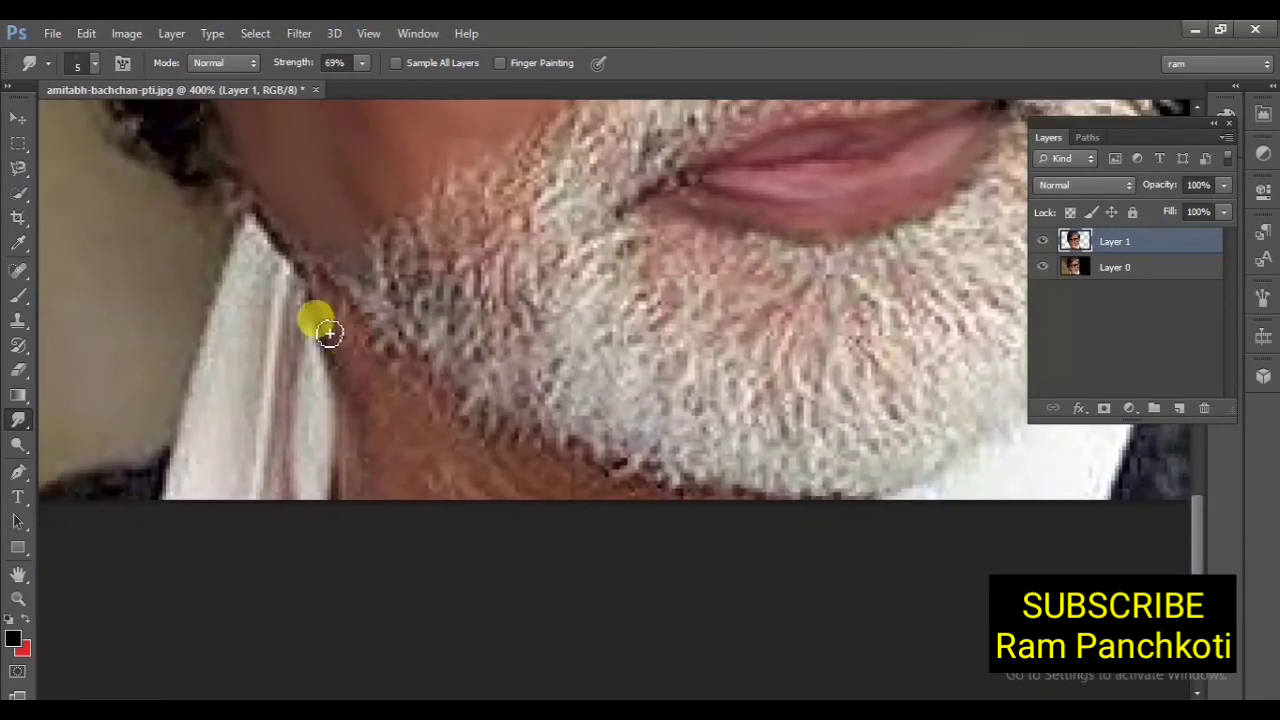
pyautogui.moveTo(330, 332)
pyautogui.mouseDown()
pyautogui.moveTo(321, 292)
pyautogui.moveTo(377, 345)
pyautogui.moveTo(328, 302)
pyautogui.moveTo(349, 324)
pyautogui.moveTo(324, 281)
pyautogui.moveTo(364, 427)
pyautogui.moveTo(371, 377)
pyautogui.moveTo(349, 309)
pyautogui.moveTo(352, 361)
pyautogui.moveTo(346, 344)
pyautogui.moveTo(377, 398)
pyautogui.moveTo(374, 355)
pyautogui.moveTo(357, 388)
pyautogui.moveTo(346, 508)
pyautogui.moveTo(371, 486)
pyautogui.moveTo(364, 344)
pyautogui.moveTo(327, 302)
pyautogui.moveTo(410, 438)
pyautogui.moveTo(381, 447)
pyautogui.moveTo(363, 377)
pyautogui.moveTo(384, 441)
pyautogui.moveTo(440, 491)
pyautogui.moveTo(435, 448)
pyautogui.moveTo(409, 431)
pyautogui.moveTo(425, 449)
pyautogui.moveTo(420, 420)
pyautogui.moveTo(458, 465)
pyautogui.moveTo(459, 480)
pyautogui.moveTo(432, 413)
pyautogui.moveTo(401, 406)
pyautogui.moveTo(396, 380)
pyautogui.moveTo(463, 467)
pyautogui.moveTo(492, 491)
pyautogui.moveTo(505, 458)
pyautogui.moveTo(525, 497)
pyautogui.moveTo(502, 466)
pyautogui.moveTo(504, 491)
pyautogui.moveTo(388, 488)
pyautogui.moveTo(442, 484)
pyautogui.moveTo(415, 450)
pyautogui.moveTo(441, 502)
pyautogui.moveTo(598, 488)
pyautogui.moveTo(532, 455)
pyautogui.moveTo(537, 482)
pyautogui.moveTo(517, 480)
pyautogui.moveTo(492, 450)
pyautogui.moveTo(617, 496)
pyautogui.moveTo(727, 505)
pyautogui.moveTo(500, 480)
pyautogui.moveTo(544, 495)
pyautogui.moveTo(582, 469)
pyautogui.moveTo(608, 489)
pyautogui.moveTo(483, 466)
pyautogui.moveTo(500, 454)
pyautogui.moveTo(377, 457)
pyautogui.moveTo(343, 371)
pyautogui.moveTo(357, 561)
pyautogui.moveTo(277, 534)
pyautogui.mouseUp()
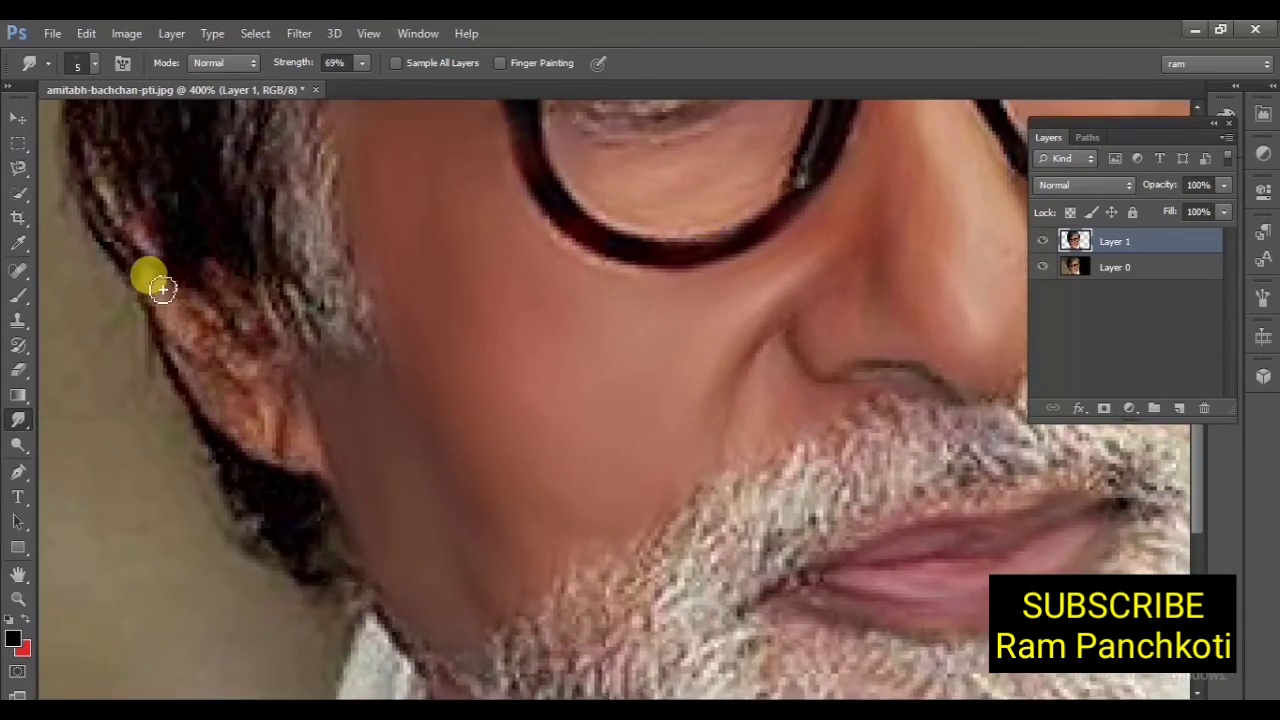
pyautogui.moveTo(162, 289)
pyautogui.mouseDown()
pyautogui.moveTo(149, 294)
pyautogui.moveTo(171, 309)
pyautogui.moveTo(177, 291)
pyautogui.mouseUp()
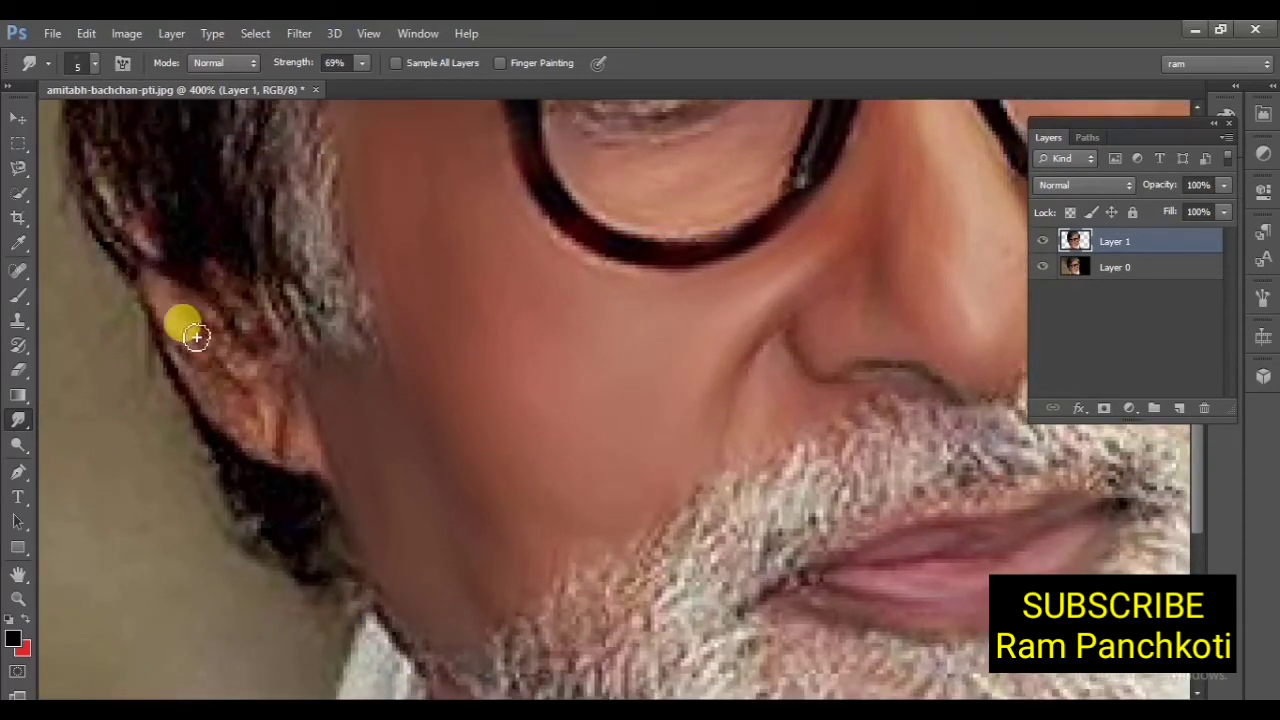
pyautogui.moveTo(196, 337)
pyautogui.mouseDown()
pyautogui.moveTo(205, 366)
pyautogui.moveTo(196, 340)
pyautogui.moveTo(242, 383)
pyautogui.moveTo(217, 339)
pyautogui.moveTo(233, 355)
pyautogui.moveTo(237, 377)
pyautogui.moveTo(199, 358)
pyautogui.moveTo(227, 407)
pyautogui.moveTo(184, 350)
pyautogui.moveTo(229, 422)
pyautogui.moveTo(217, 387)
pyautogui.moveTo(242, 383)
pyautogui.moveTo(264, 427)
pyautogui.moveTo(195, 367)
pyautogui.moveTo(273, 456)
pyautogui.moveTo(280, 429)
pyautogui.moveTo(258, 385)
pyautogui.moveTo(282, 441)
pyautogui.moveTo(303, 446)
pyautogui.moveTo(300, 419)
pyautogui.moveTo(307, 466)
pyautogui.moveTo(327, 459)
pyautogui.moveTo(248, 363)
pyautogui.moveTo(243, 340)
pyautogui.moveTo(301, 408)
pyautogui.moveTo(252, 317)
pyautogui.moveTo(266, 382)
pyautogui.moveTo(212, 317)
pyautogui.moveTo(221, 355)
pyautogui.mouseUp()
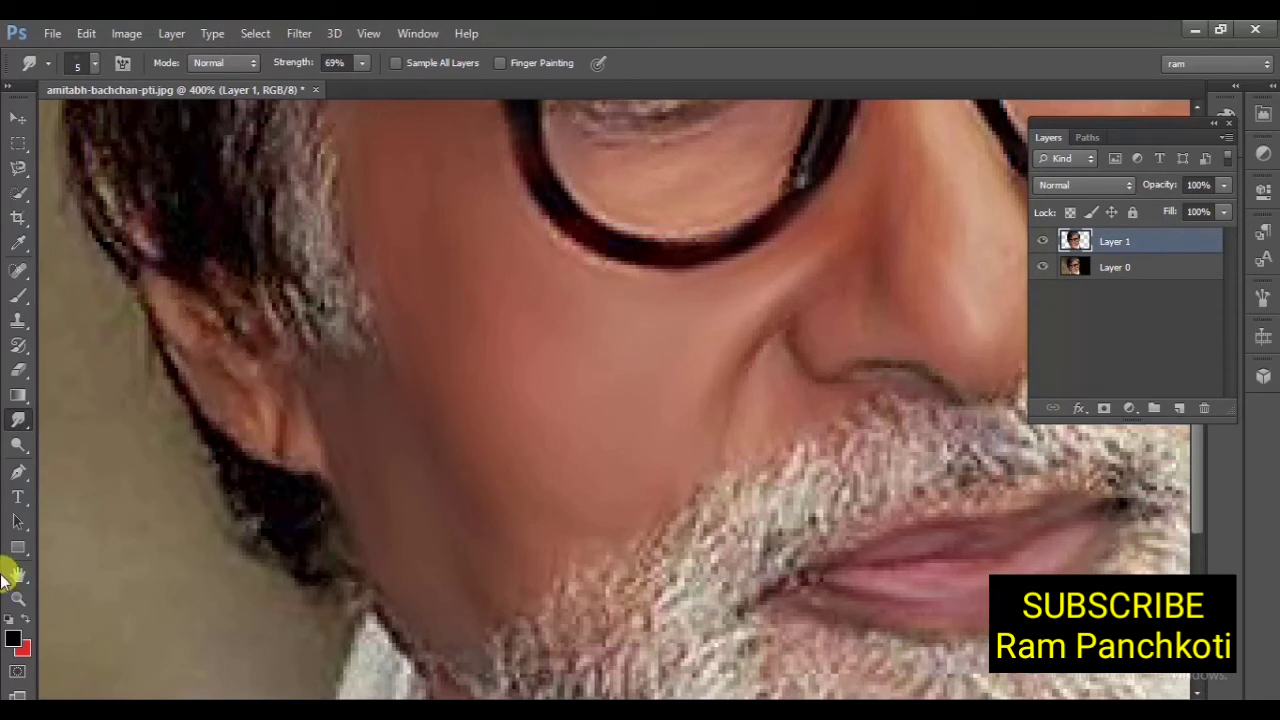
# Step: Smudge the white shirt collar and the dark jacket beside the beard with a size 7 brush
pyautogui.keyDown('ctrl'); pyautogui.click(724, 365); pyautogui.keyUp('ctrl')
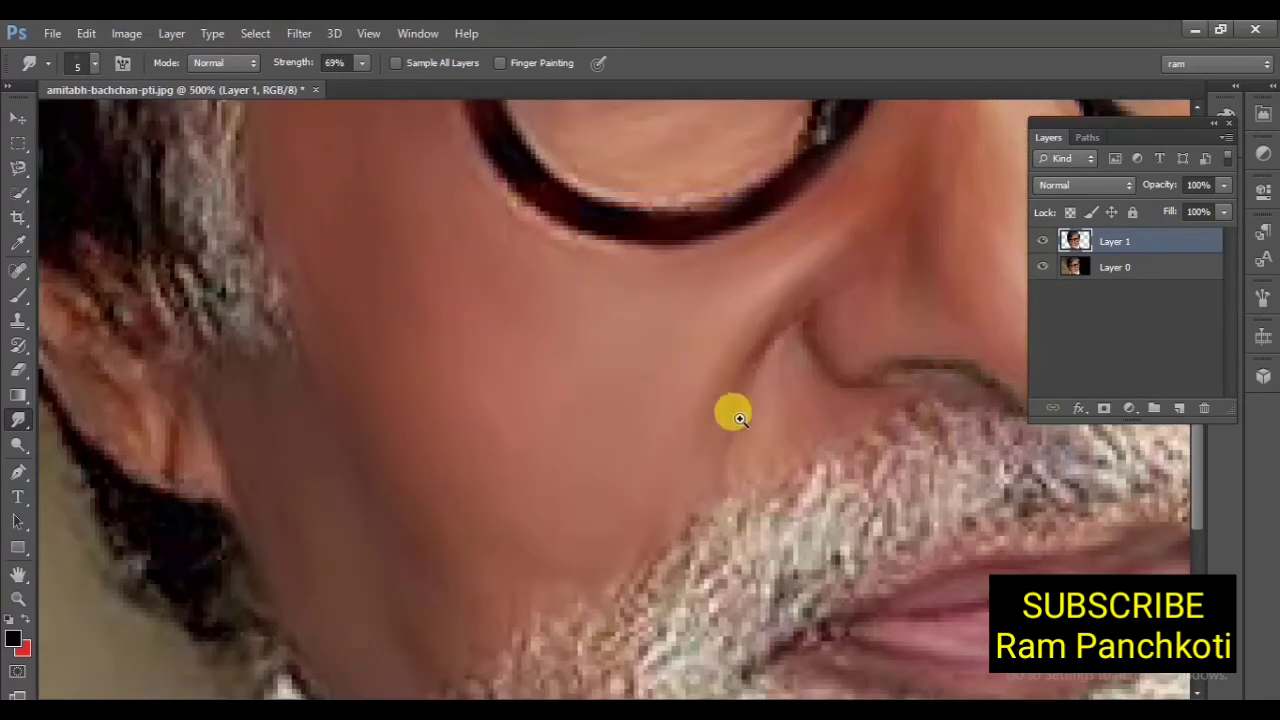
pyautogui.moveTo(720, 556)
pyautogui.mouseDown()
pyautogui.moveTo(690, 490)
pyautogui.moveTo(495, 480)
pyautogui.mouseUp()
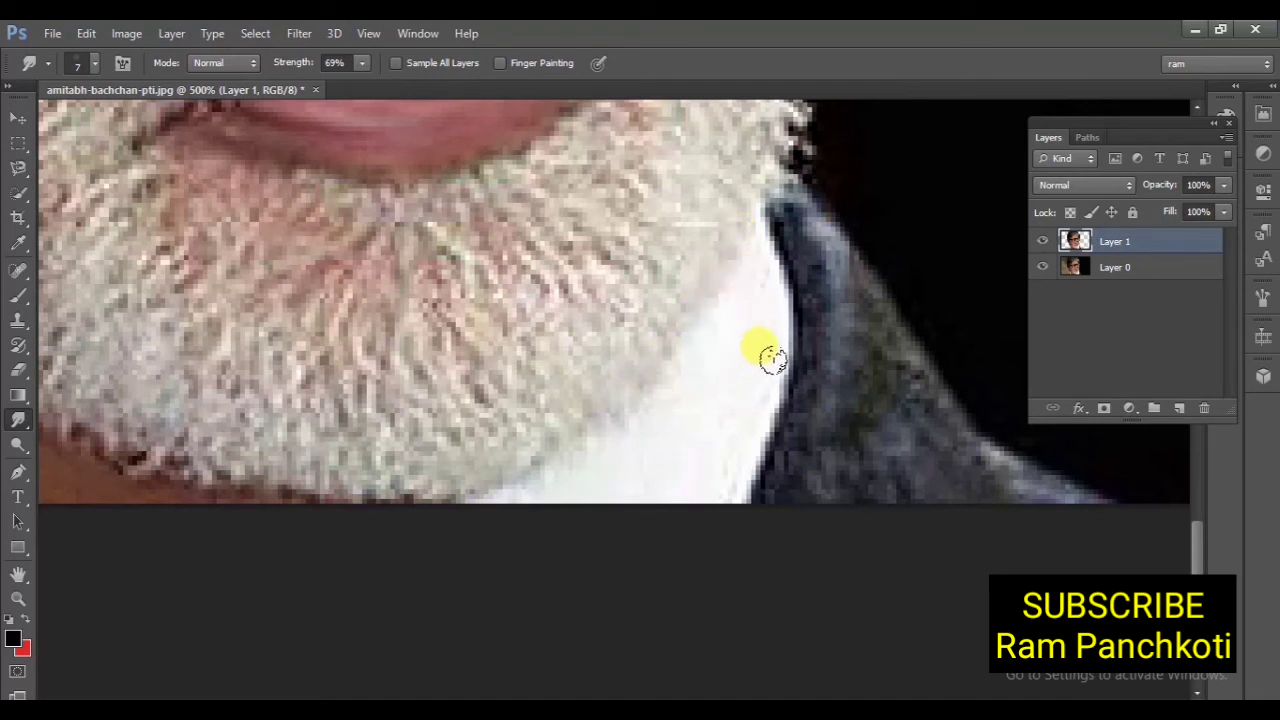
pyautogui.moveTo(772, 360); pyautogui.dragTo(738, 486)
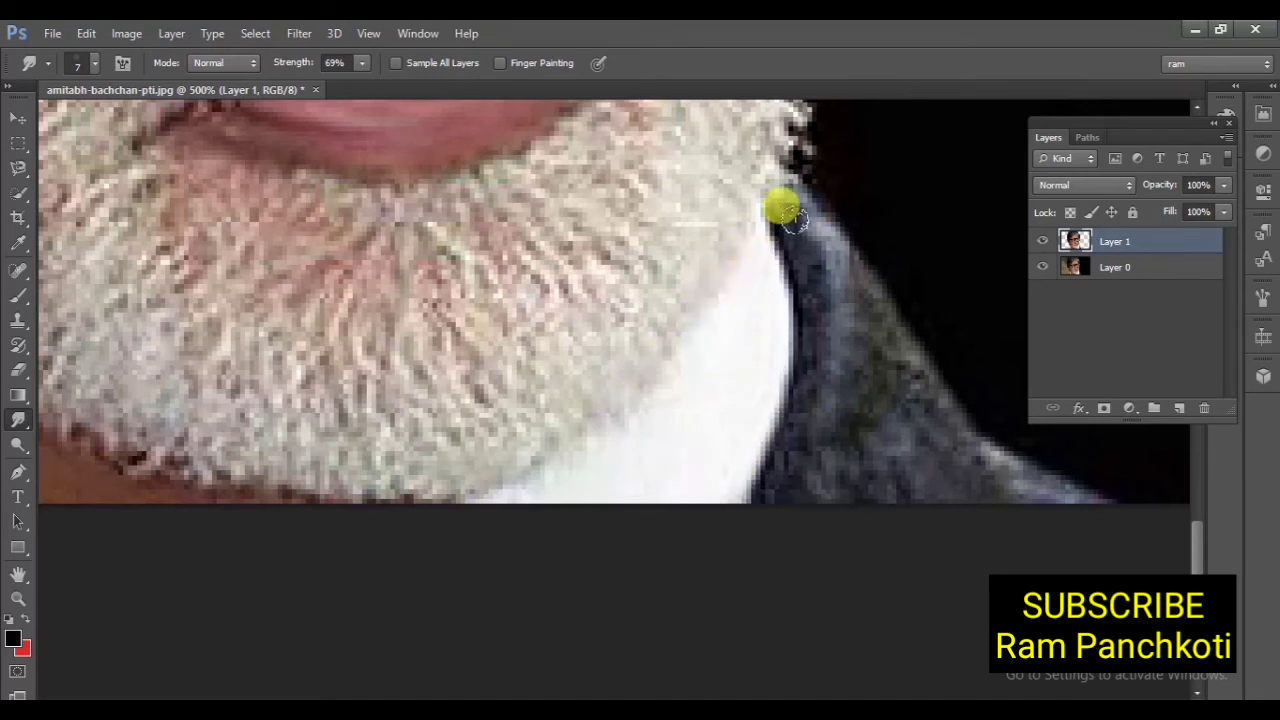
pyautogui.moveTo(795, 222)
pyautogui.mouseDown()
pyautogui.moveTo(823, 262)
pyautogui.moveTo(797, 188)
pyautogui.moveTo(836, 251)
pyautogui.moveTo(795, 190)
pyautogui.moveTo(782, 216)
pyautogui.moveTo(814, 252)
pyautogui.mouseUp()
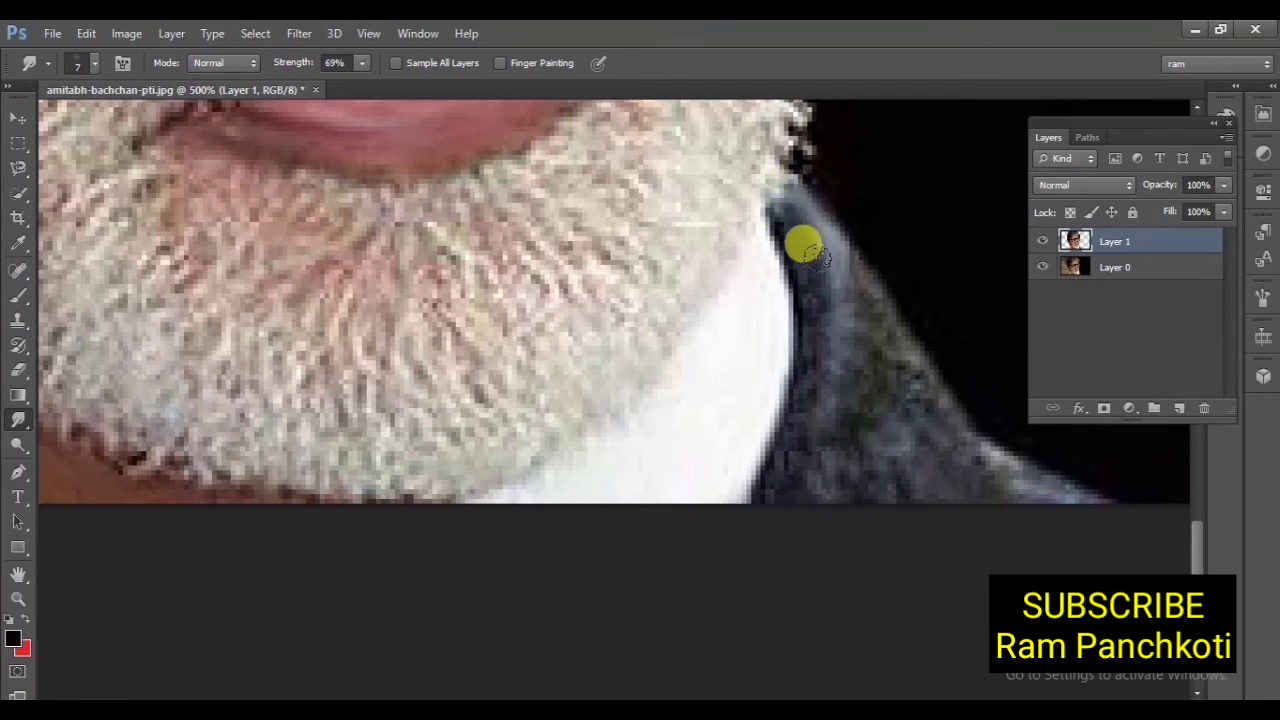
pyautogui.moveTo(788, 203)
pyautogui.mouseDown()
pyautogui.moveTo(814, 309)
pyautogui.moveTo(803, 282)
pyautogui.moveTo(780, 413)
pyautogui.mouseUp()
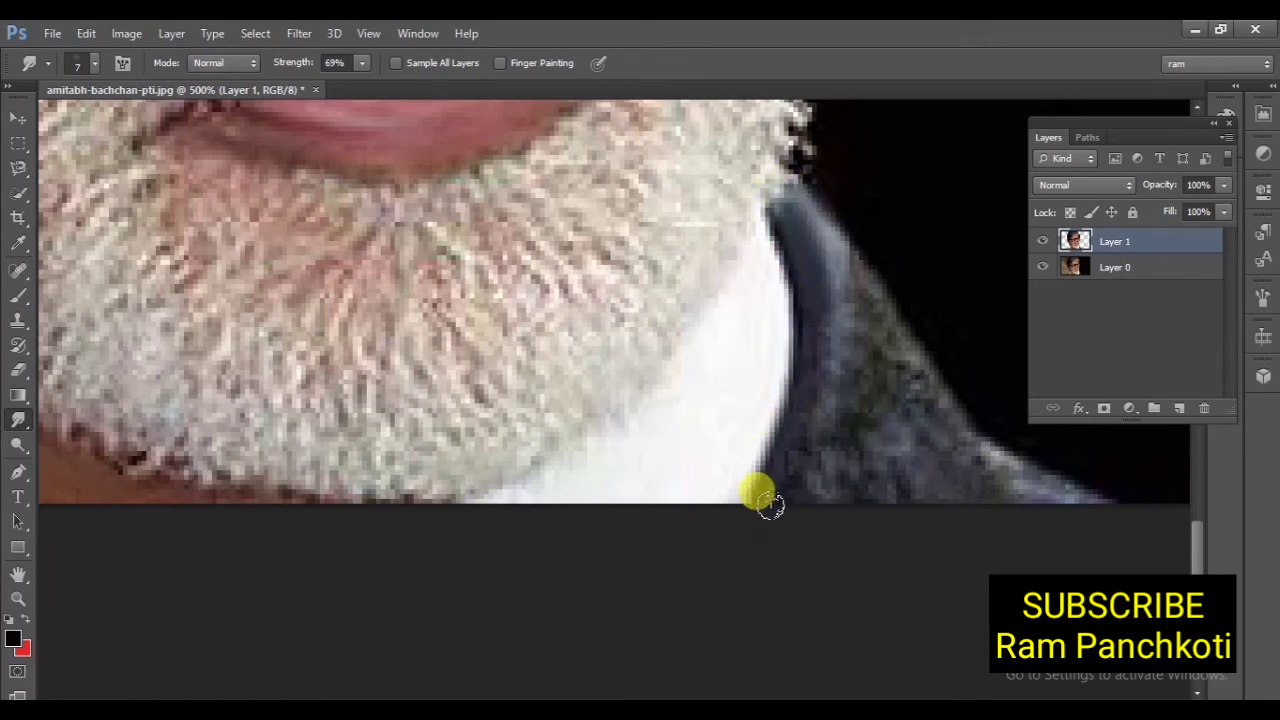
pyautogui.moveTo(768, 505)
pyautogui.mouseDown()
pyautogui.moveTo(808, 358)
pyautogui.moveTo(797, 458)
pyautogui.moveTo(833, 286)
pyautogui.moveTo(821, 475)
pyautogui.moveTo(819, 352)
pyautogui.moveTo(796, 248)
pyautogui.moveTo(884, 348)
pyautogui.moveTo(839, 256)
pyautogui.moveTo(920, 393)
pyautogui.moveTo(818, 208)
pyautogui.moveTo(934, 372)
pyautogui.moveTo(840, 272)
pyautogui.moveTo(880, 333)
pyautogui.moveTo(912, 362)
pyautogui.moveTo(884, 305)
pyautogui.moveTo(960, 424)
pyautogui.moveTo(924, 395)
pyautogui.moveTo(864, 392)
pyautogui.mouseUp()
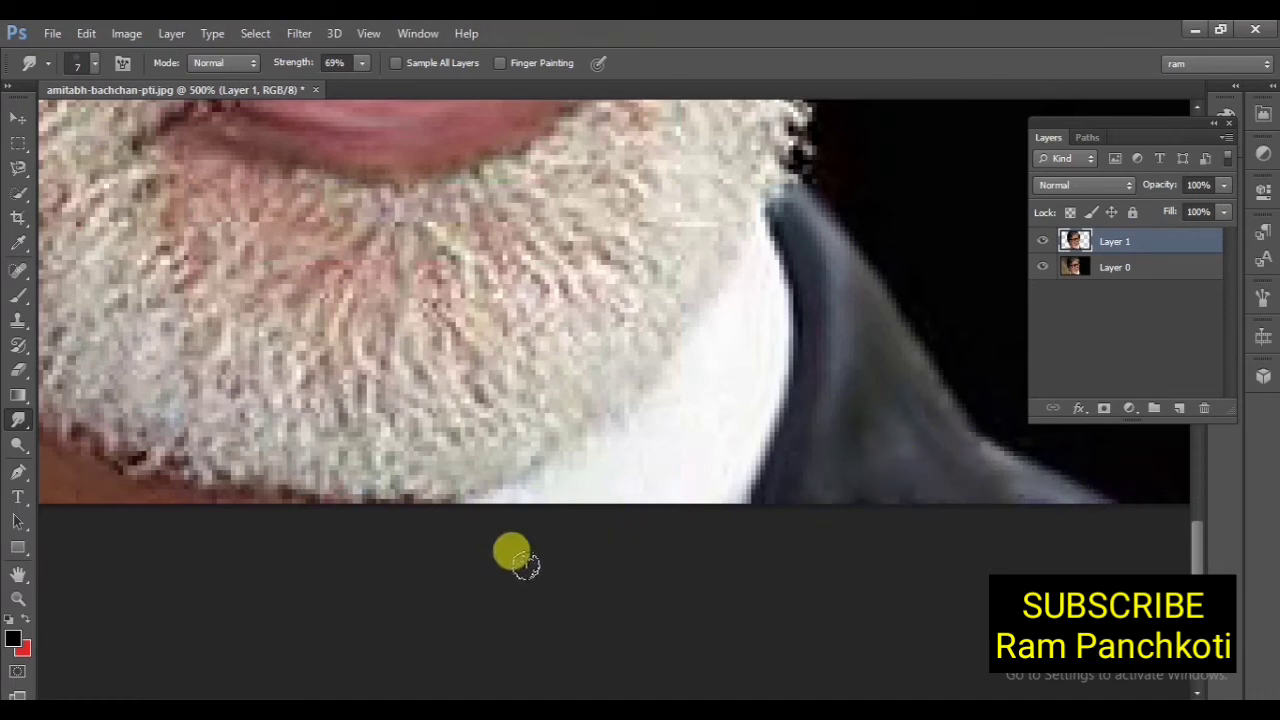
pyautogui.moveTo(314, 471); pyautogui.dragTo(809, 457)
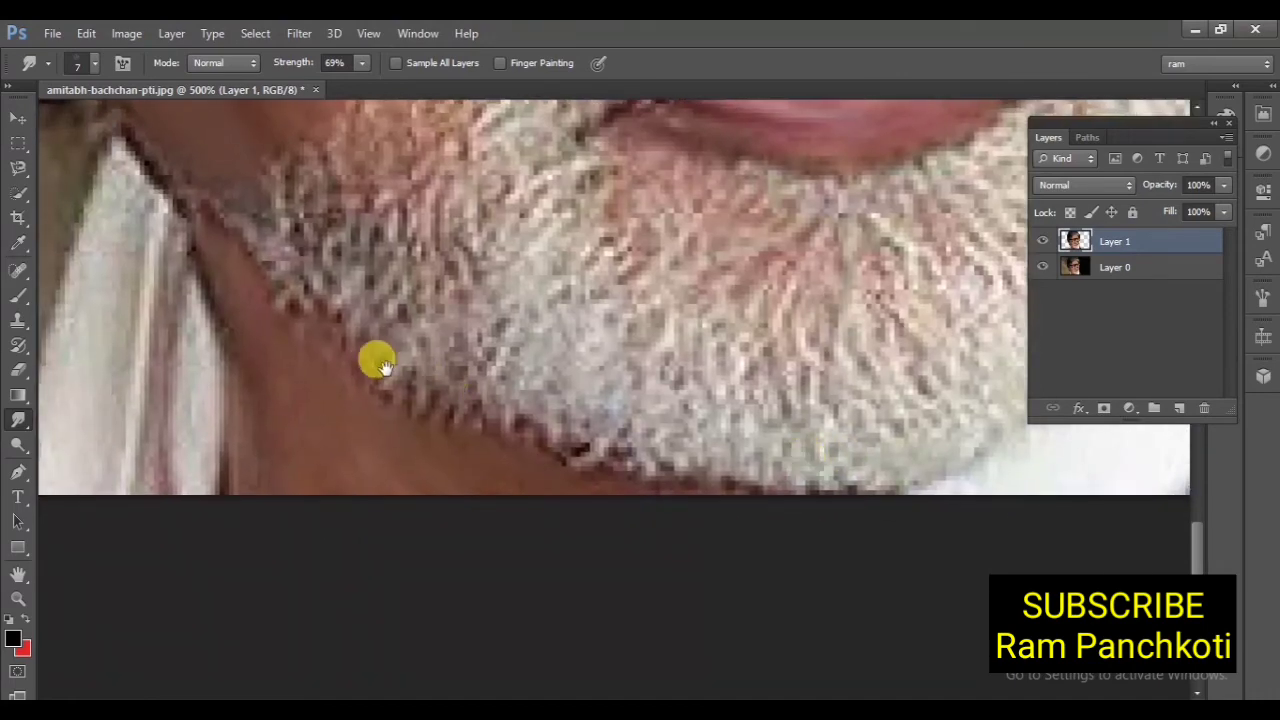
# Step: Smudge the outer edge and base of the white collar and the adjoining dark jacket shoulder
pyautogui.moveTo(374, 366); pyautogui.dragTo(552, 396)
pyautogui.moveTo(243, 255)
pyautogui.mouseDown()
pyautogui.moveTo(179, 459)
pyautogui.moveTo(225, 232)
pyautogui.moveTo(255, 180)
pyautogui.moveTo(312, 256)
pyautogui.moveTo(295, 278)
pyautogui.moveTo(286, 377)
pyautogui.moveTo(286, 231)
pyautogui.moveTo(273, 332)
pyautogui.moveTo(231, 458)
pyautogui.moveTo(267, 270)
pyautogui.mouseUp()
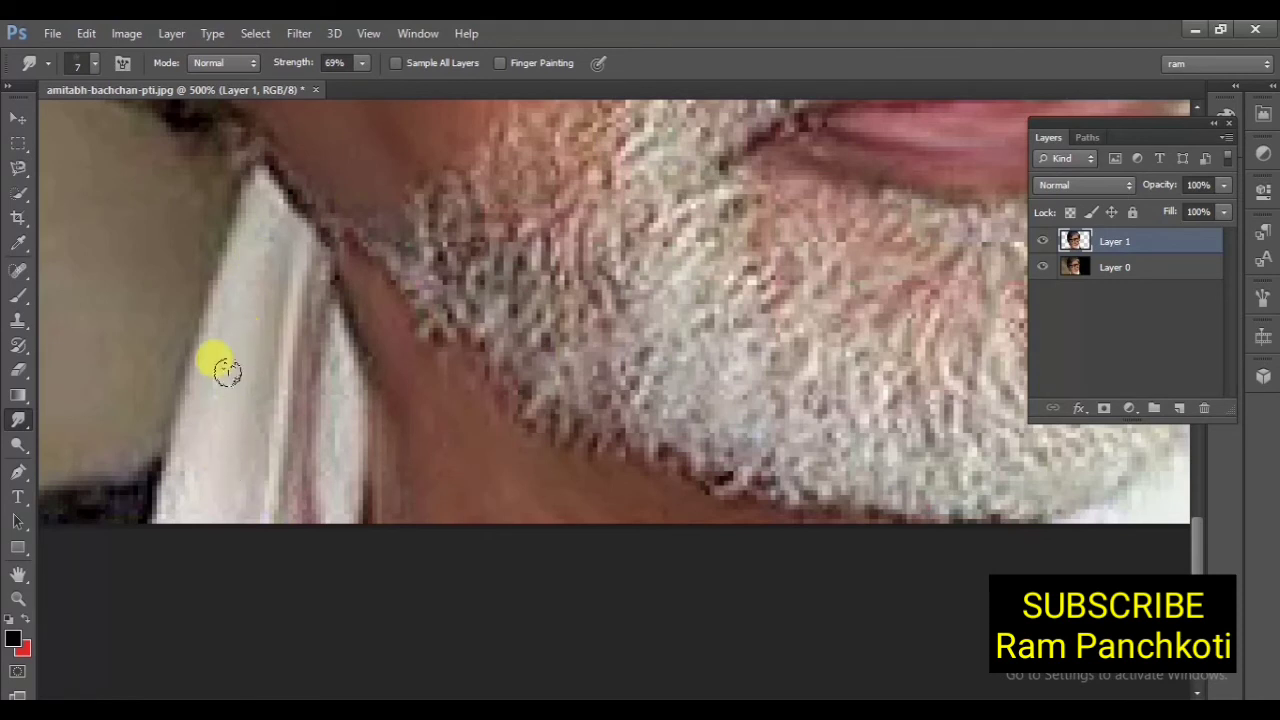
pyautogui.moveTo(184, 498); pyautogui.dragTo(178, 455)
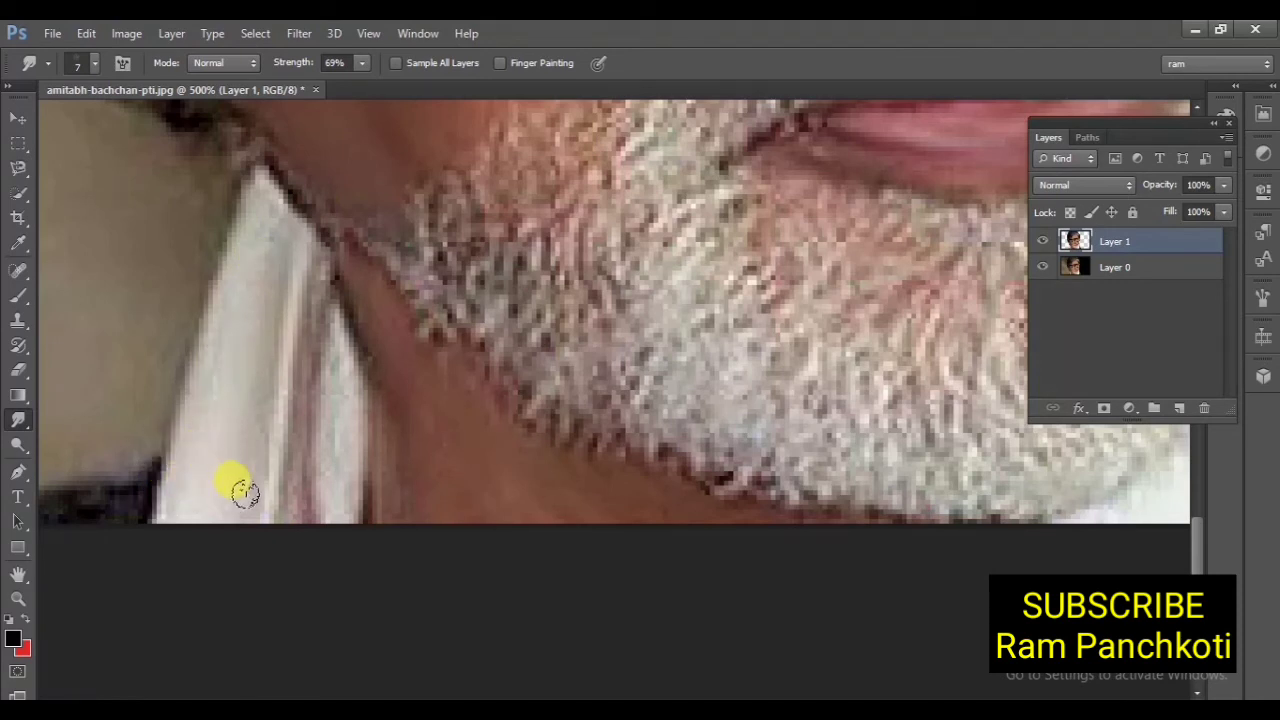
pyautogui.moveTo(245, 492)
pyautogui.mouseDown()
pyautogui.moveTo(279, 259)
pyautogui.moveTo(264, 264)
pyautogui.moveTo(239, 420)
pyautogui.moveTo(284, 268)
pyautogui.moveTo(270, 350)
pyautogui.moveTo(279, 438)
pyautogui.moveTo(316, 239)
pyautogui.moveTo(299, 414)
pyautogui.moveTo(299, 297)
pyautogui.moveTo(272, 472)
pyautogui.moveTo(294, 267)
pyautogui.moveTo(279, 301)
pyautogui.moveTo(270, 377)
pyautogui.moveTo(289, 381)
pyautogui.moveTo(289, 427)
pyautogui.moveTo(288, 410)
pyautogui.moveTo(270, 433)
pyautogui.moveTo(262, 499)
pyautogui.moveTo(268, 523)
pyautogui.moveTo(307, 281)
pyautogui.moveTo(313, 441)
pyautogui.moveTo(309, 329)
pyautogui.moveTo(293, 503)
pyautogui.moveTo(316, 321)
pyautogui.moveTo(302, 510)
pyautogui.moveTo(320, 348)
pyautogui.moveTo(333, 424)
pyautogui.moveTo(360, 438)
pyautogui.moveTo(353, 389)
pyautogui.moveTo(356, 447)
pyautogui.moveTo(344, 414)
pyautogui.moveTo(331, 530)
pyautogui.moveTo(342, 441)
pyautogui.moveTo(326, 273)
pyautogui.moveTo(142, 507)
pyautogui.moveTo(84, 509)
pyautogui.moveTo(280, 485)
pyautogui.mouseUp()
pyautogui.moveTo(146, 490)
pyautogui.mouseDown()
pyautogui.moveTo(200, 458)
pyautogui.moveTo(92, 504)
pyautogui.moveTo(59, 490)
pyautogui.moveTo(301, 441)
pyautogui.moveTo(224, 469)
pyautogui.moveTo(267, 461)
pyautogui.moveTo(279, 487)
pyautogui.mouseUp()
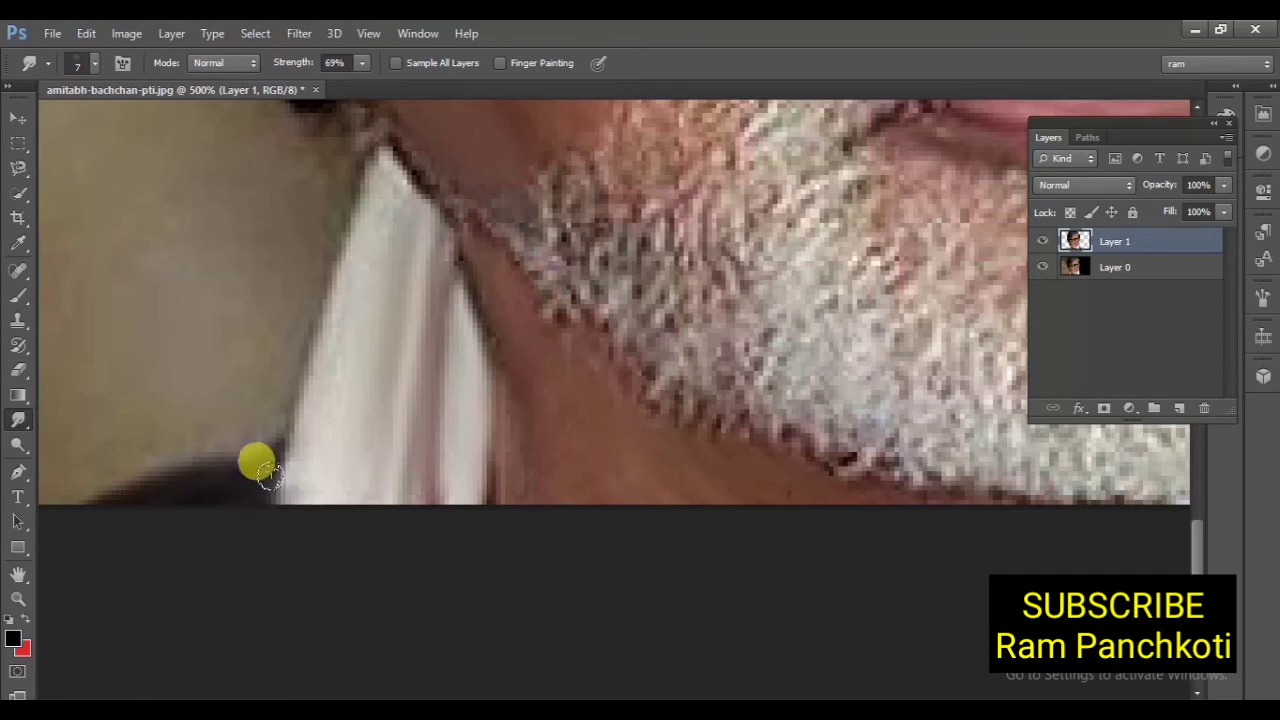
# Step: Smudge the hair above the forehead along its strands with a size 25 brush at 29% strength
pyautogui.keyDown('alt'); pyautogui.click(545, 328); pyautogui.keyUp('alt')
pyautogui.keyDown('alt'); pyautogui.click(672, 296); pyautogui.keyUp('alt')
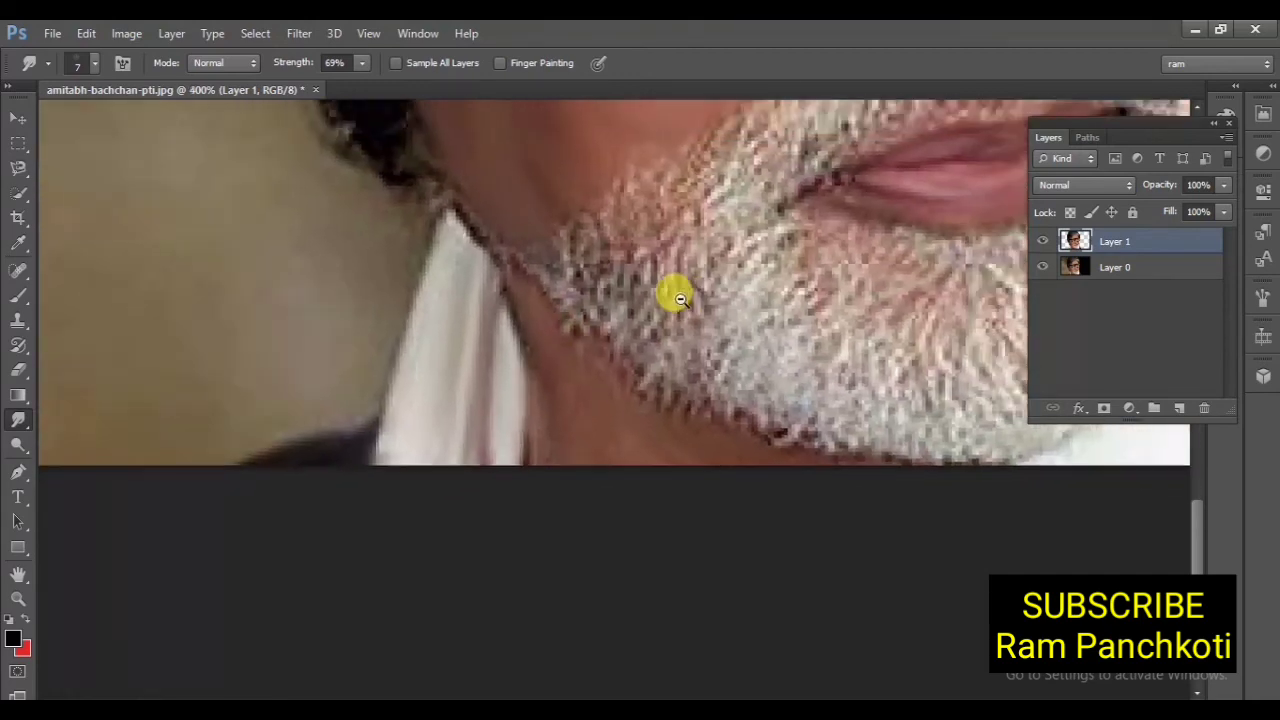
pyautogui.keyDown('alt'); pyautogui.click(671, 297); pyautogui.keyUp('alt')
pyautogui.keyDown('alt'); pyautogui.click(668, 298); pyautogui.keyUp('alt')
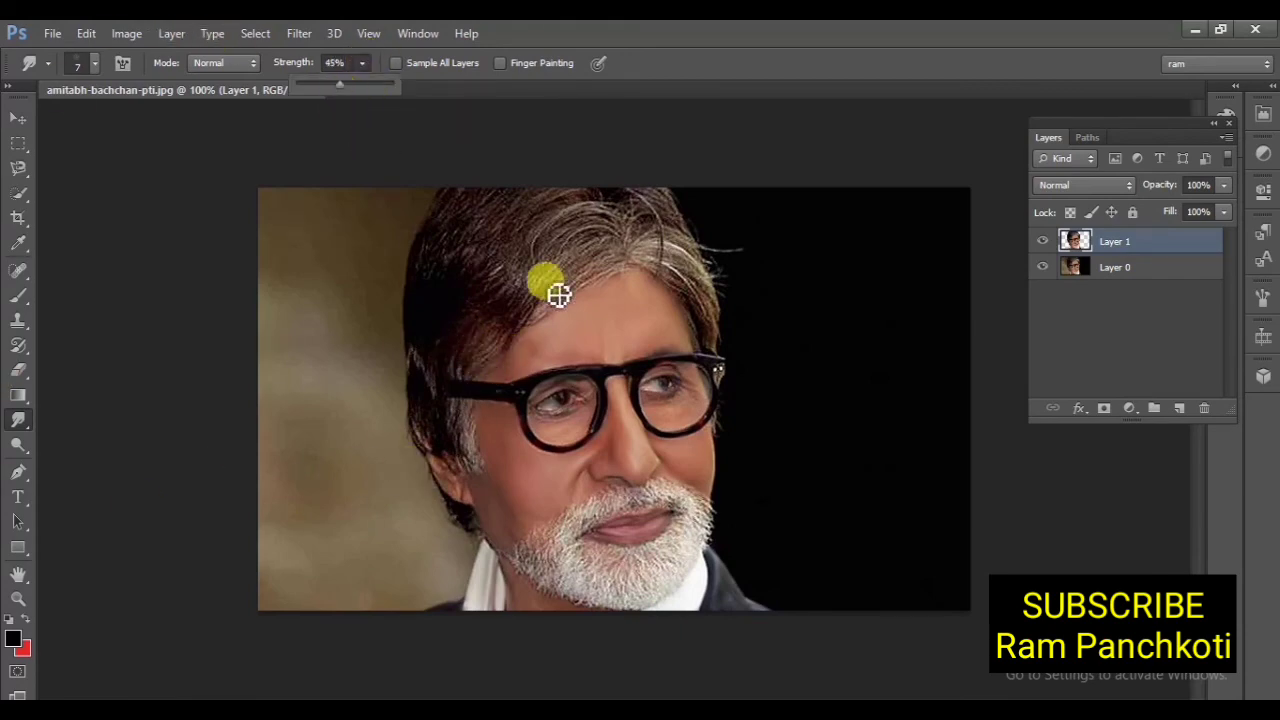
pyautogui.hotkey('ctrl', '+')
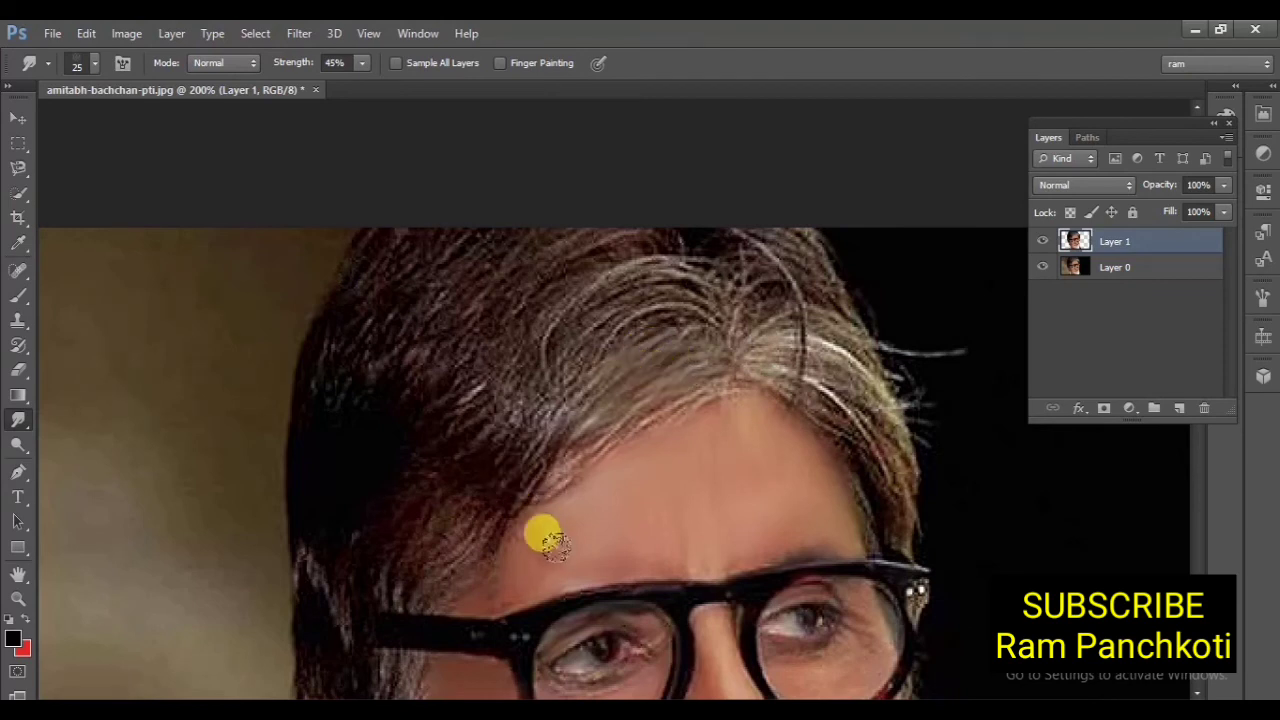
pyautogui.click(362, 63)
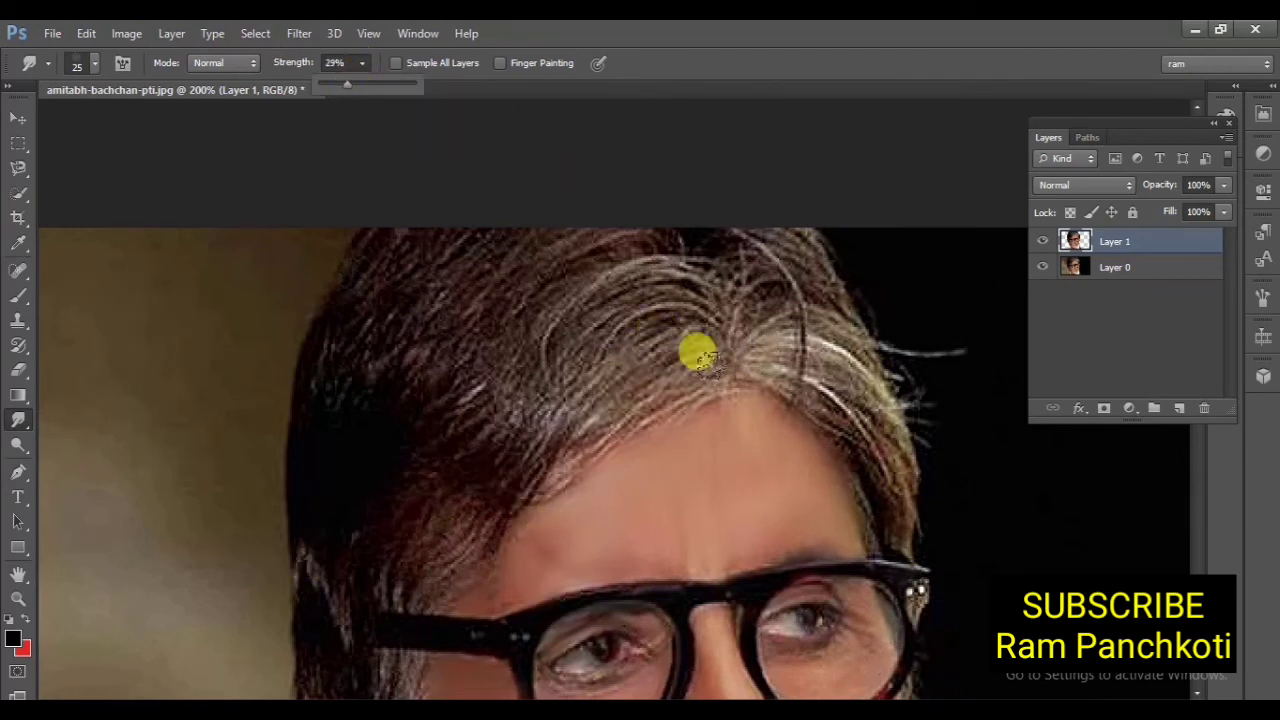
pyautogui.click(690, 354)
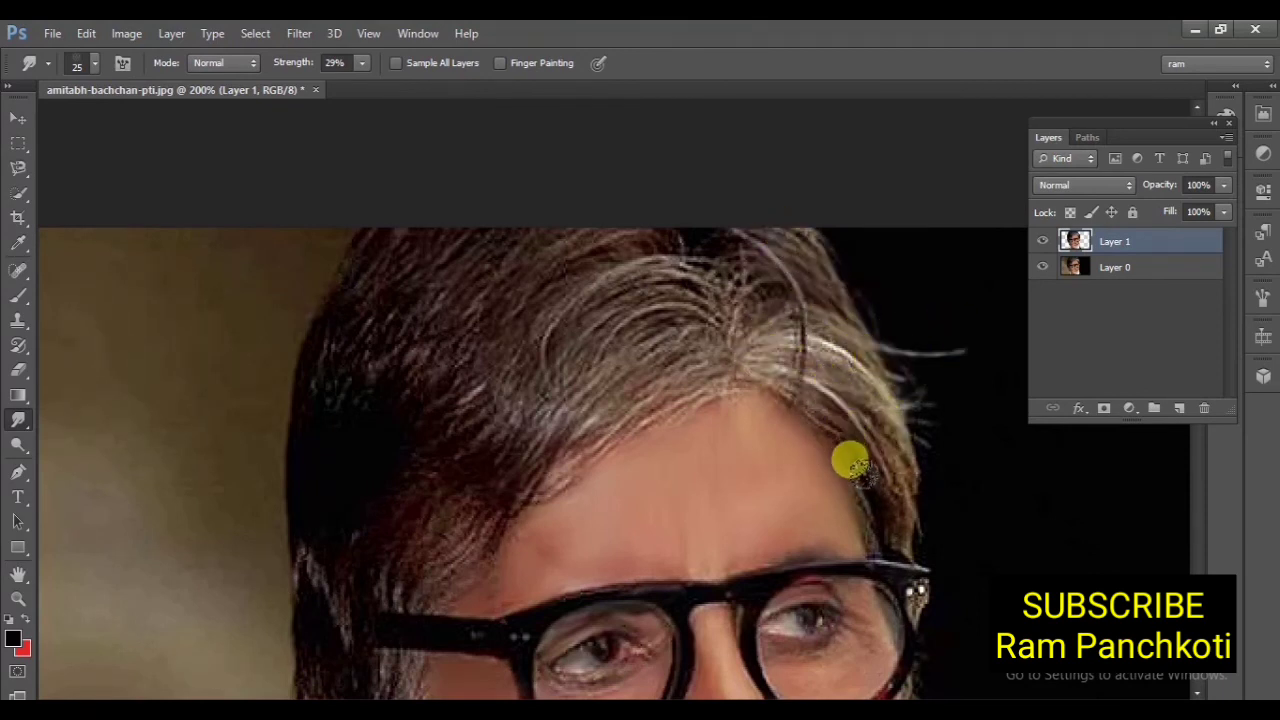
# Step: Smudge the sideburn and the hair around the ear with a size 15 brush
pyautogui.scroll(-5, 870, 430)
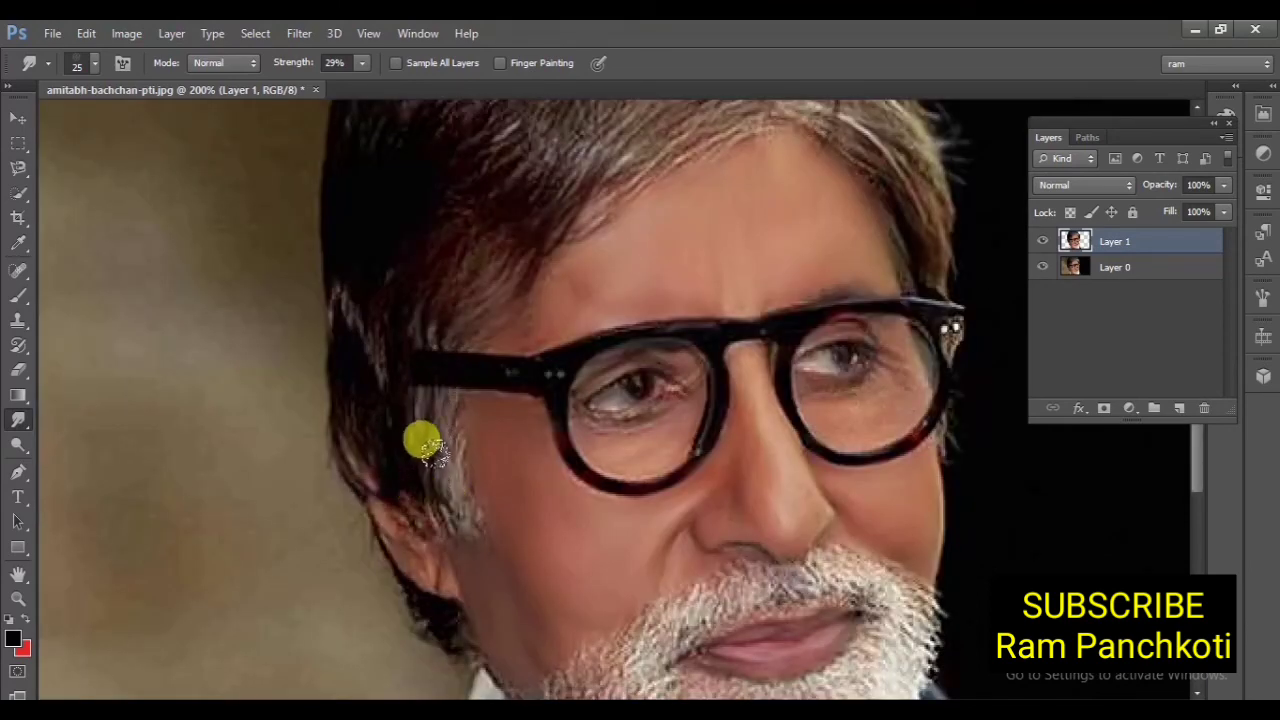
pyautogui.press('[')
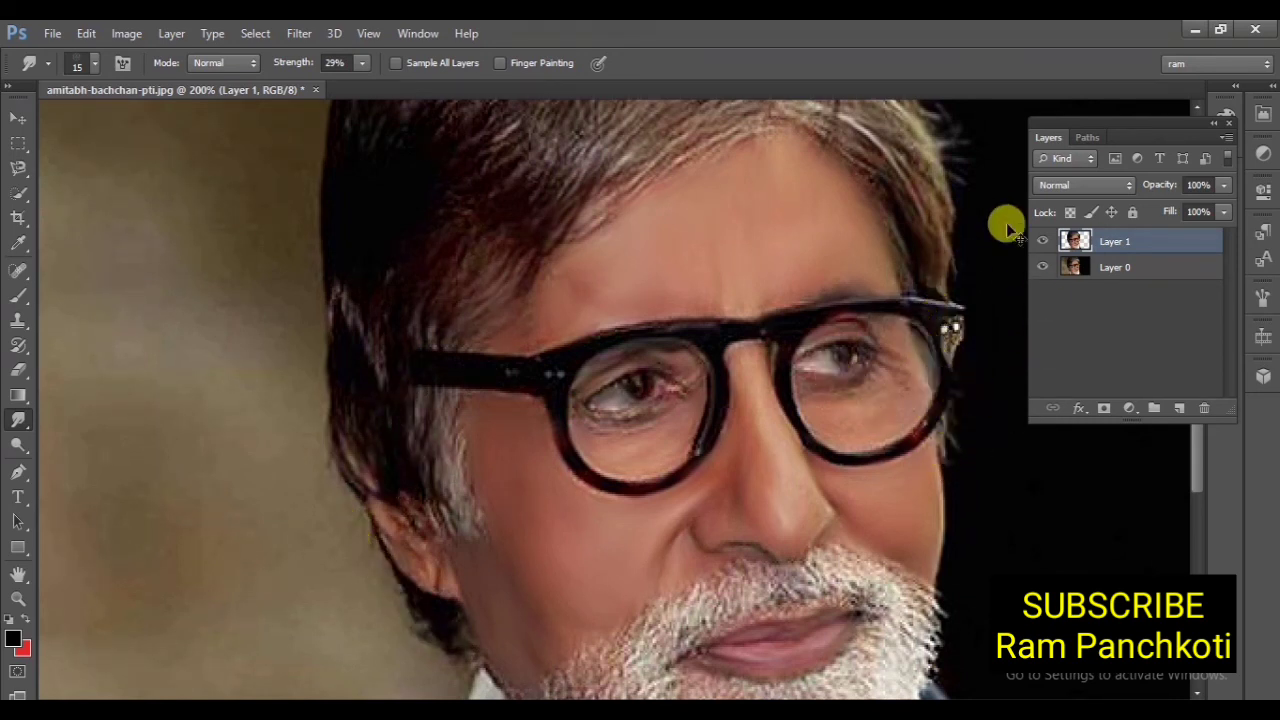
pyautogui.hotkey('ctrl', '-')
# Step: Select Layer 0 and set the Brush tool's foreground color to pink f57bdd
pyautogui.click(1120, 267)
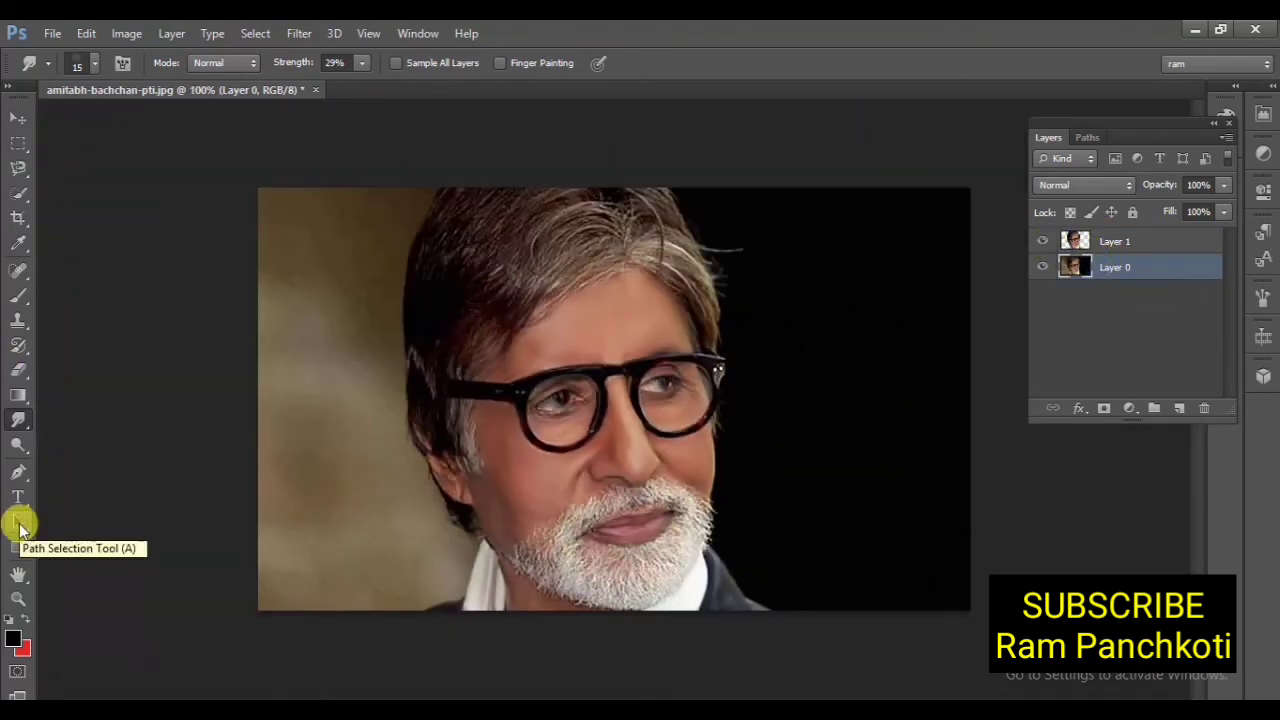
pyautogui.click(18, 296)
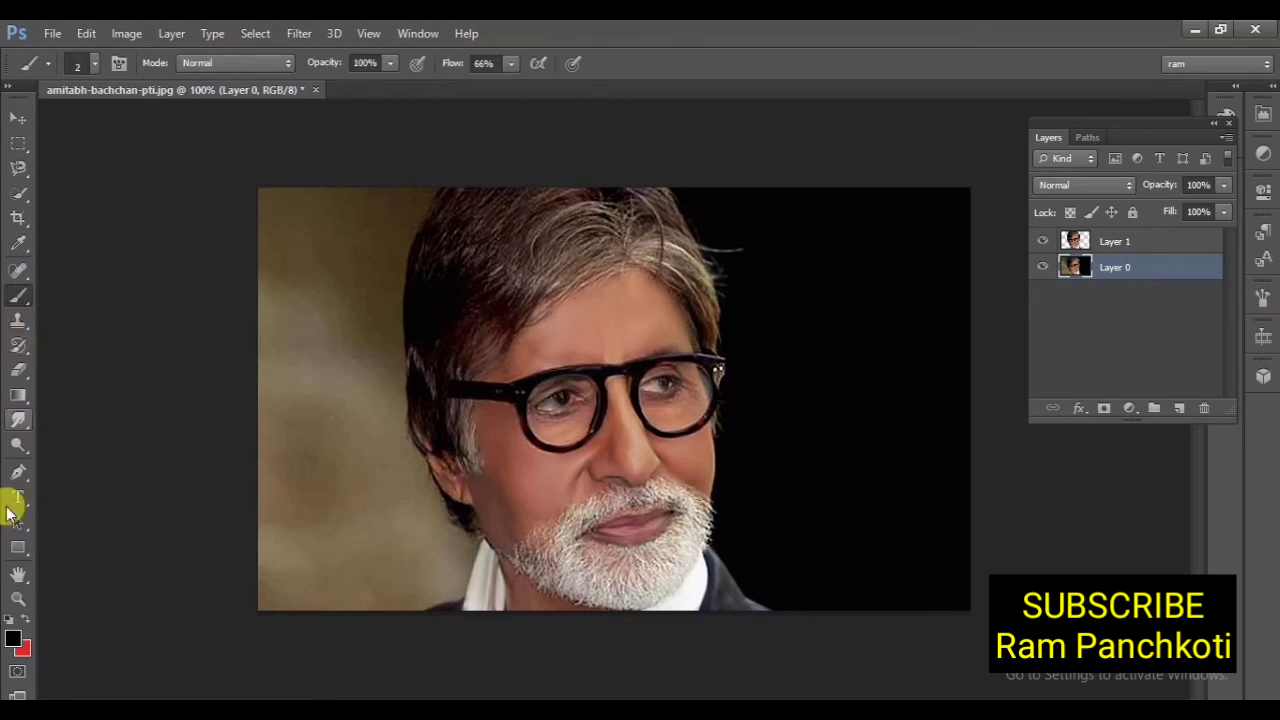
pyautogui.click(14, 633)
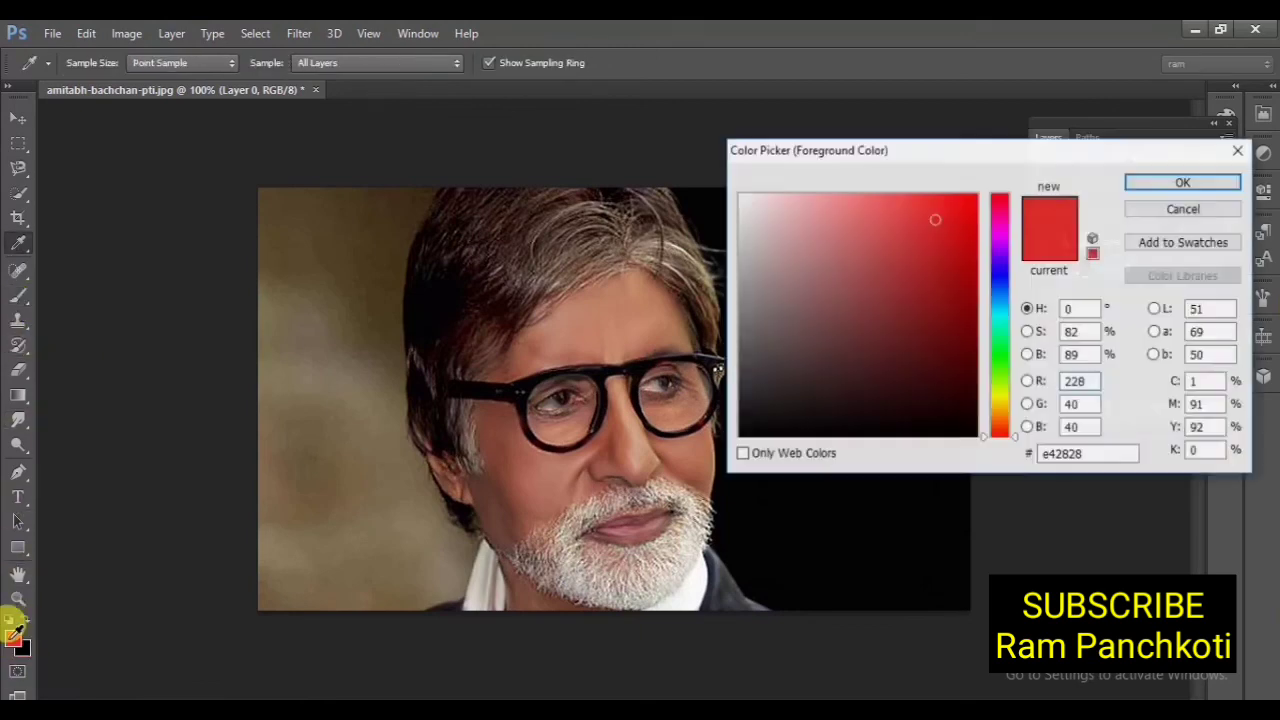
pyautogui.click(1000, 230)
pyautogui.moveTo(863, 197); pyautogui.dragTo(885, 204)
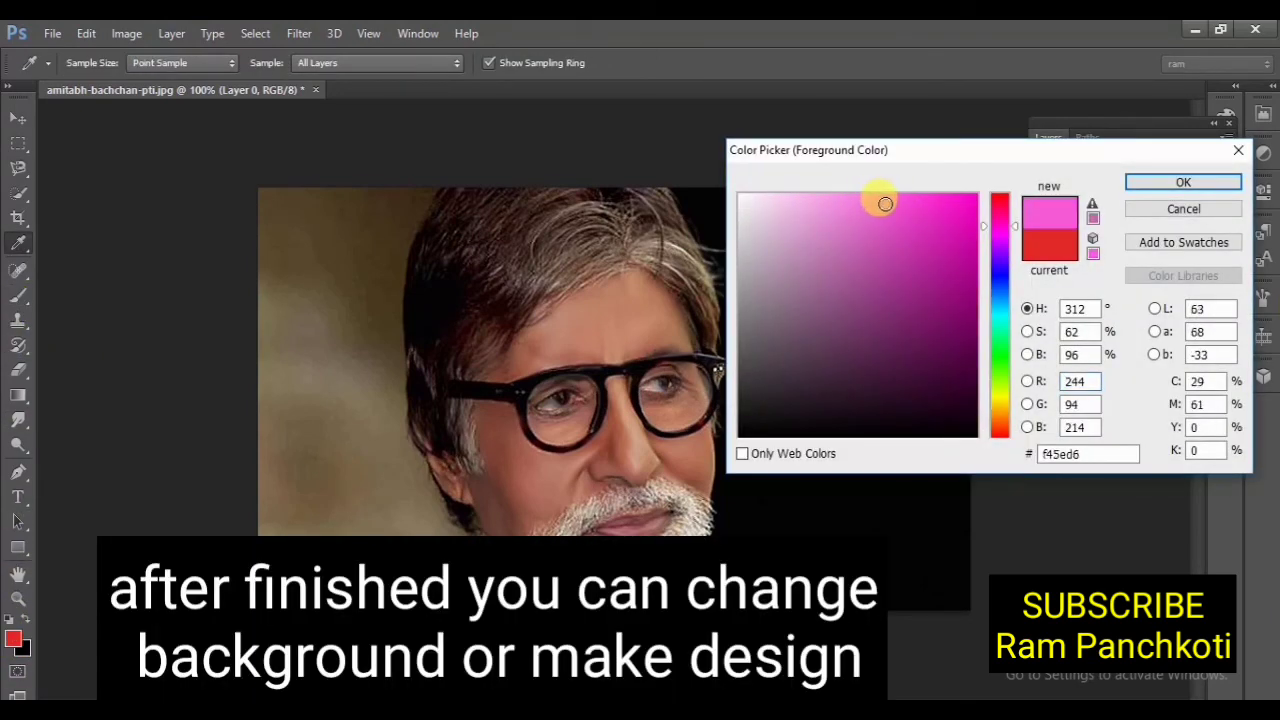
pyautogui.click(857, 203)
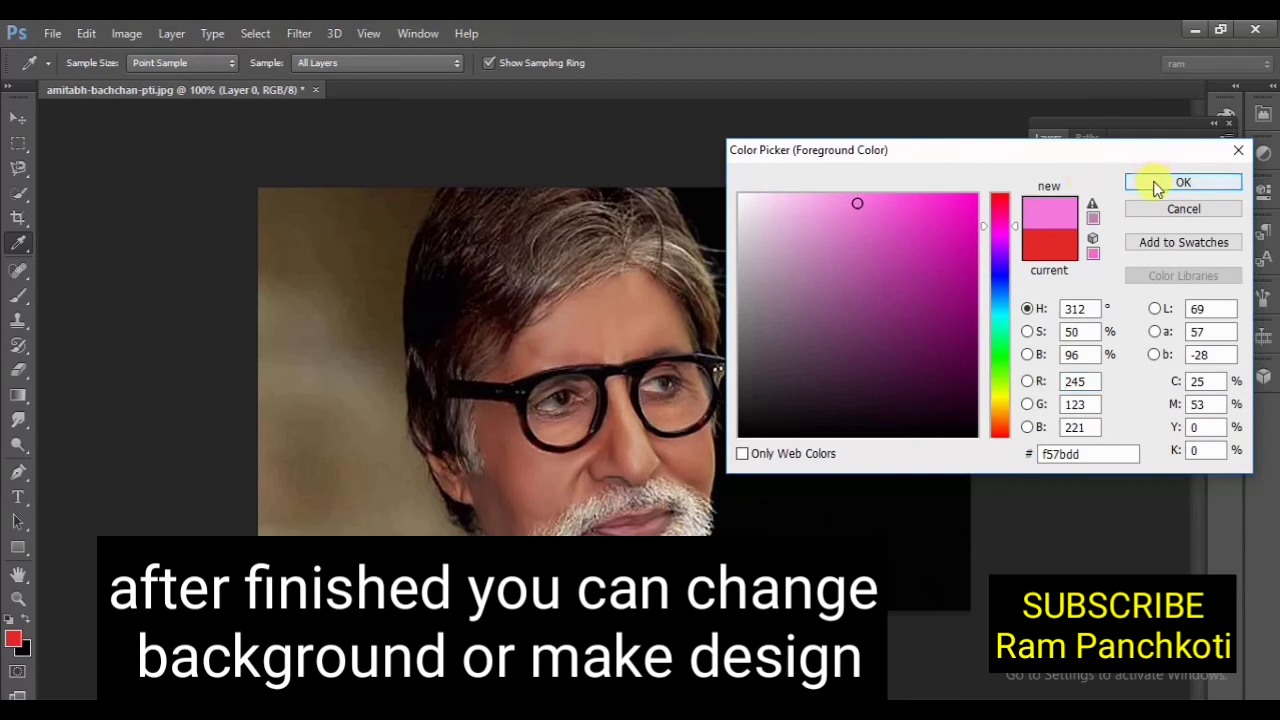
pyautogui.click(1182, 183)
pyautogui.press('b')
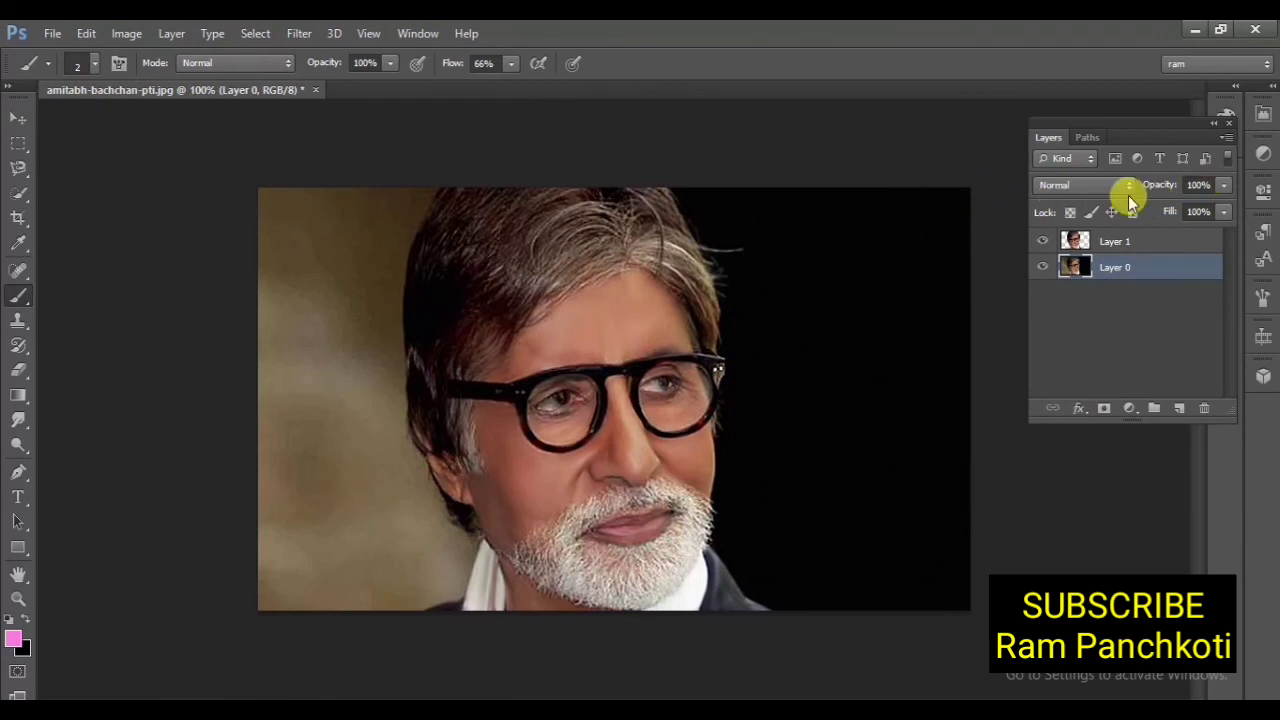
# Step: Set Layer 0's blend mode to Lighten and paint a pink glow on the black background with a large soft round brush
pyautogui.click(1129, 186)
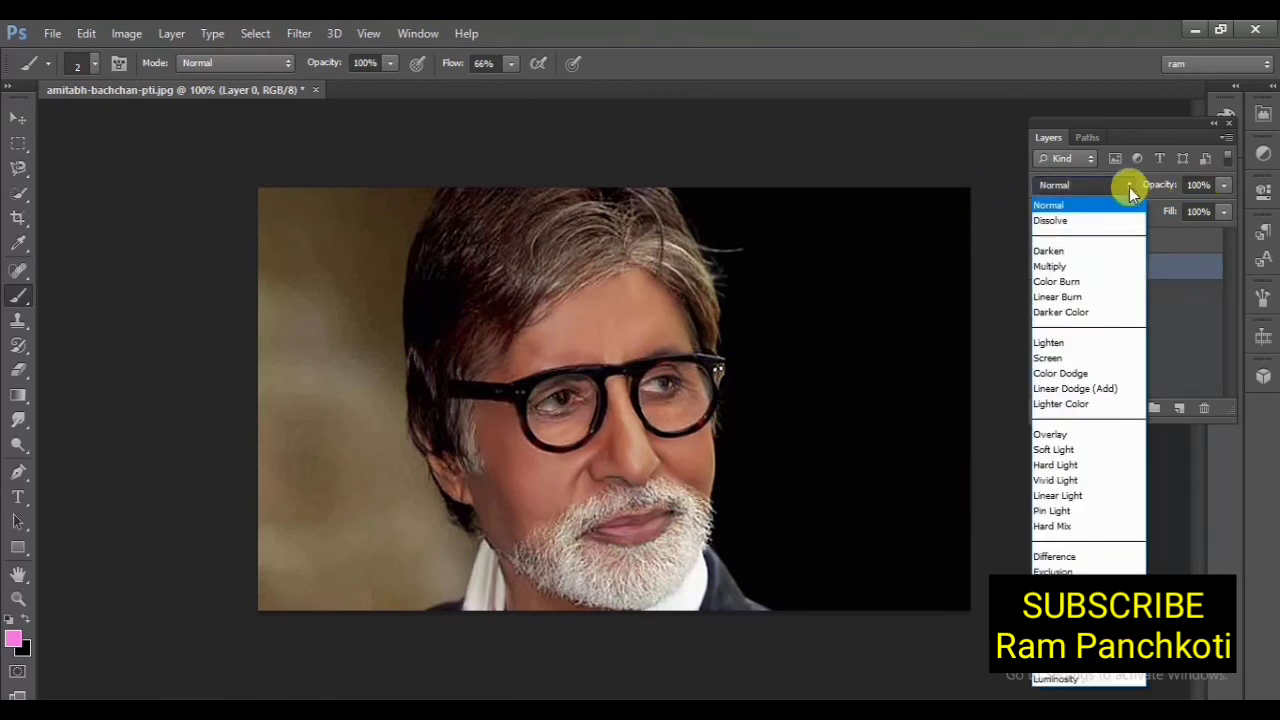
pyautogui.click(1057, 344)
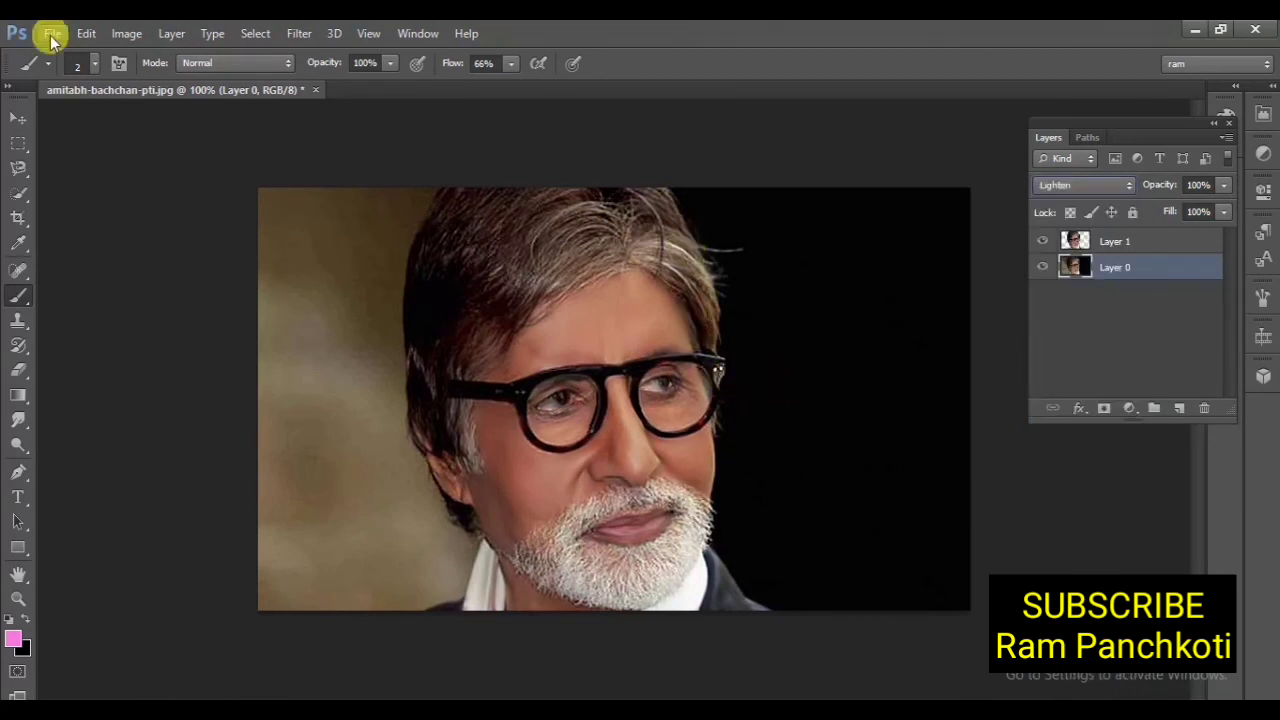
pyautogui.click(93, 66)
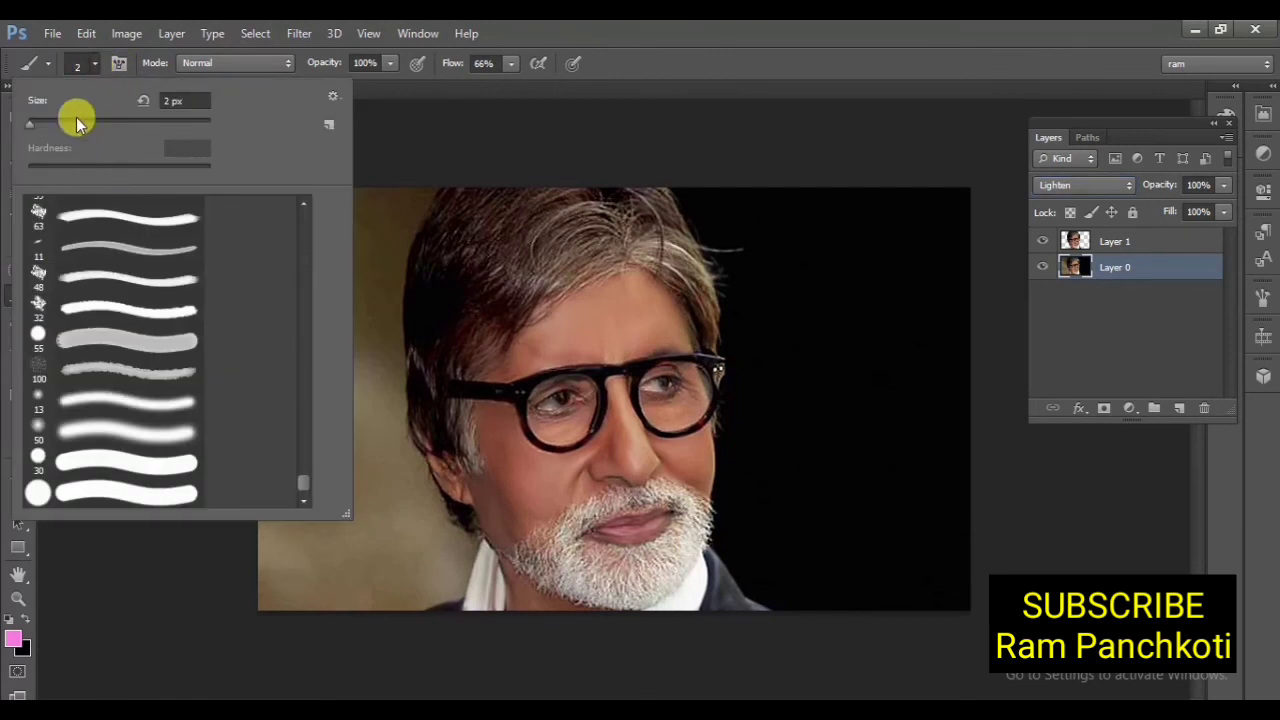
pyautogui.moveTo(32, 123); pyautogui.dragTo(164, 124)
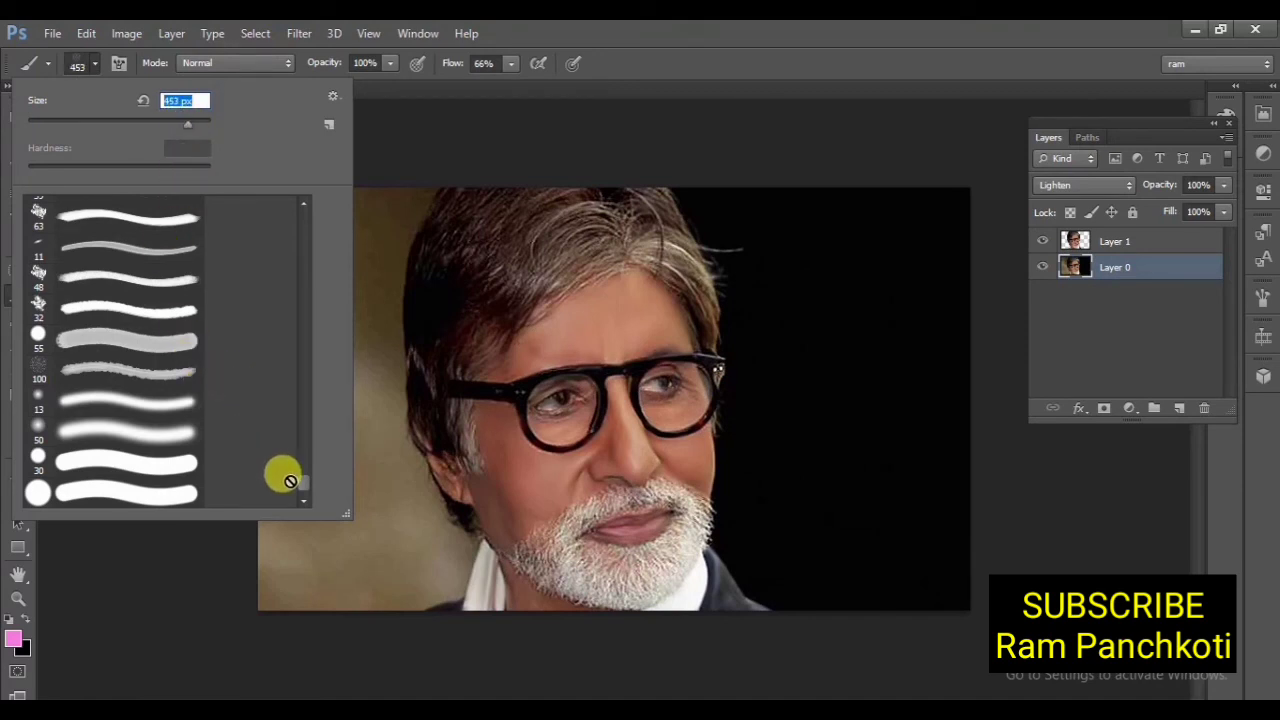
pyautogui.moveTo(307, 487); pyautogui.dragTo(315, 215)
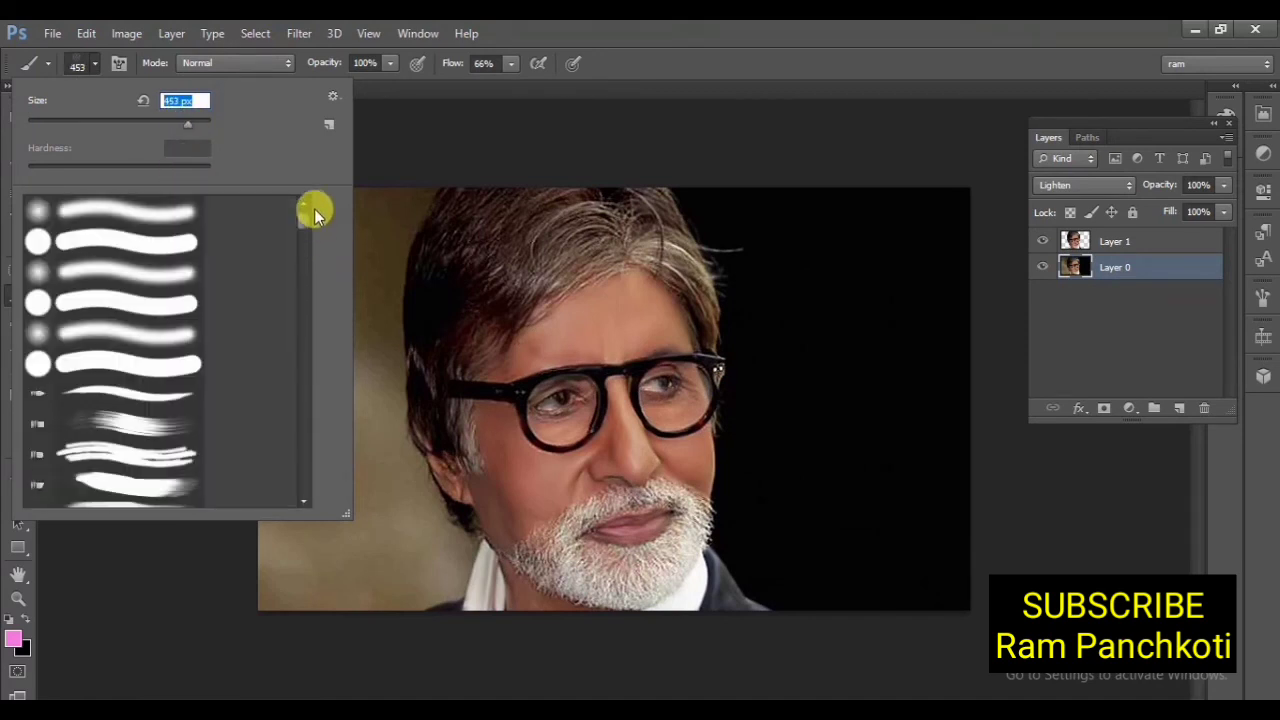
pyautogui.click(155, 217)
pyautogui.click(966, 352)
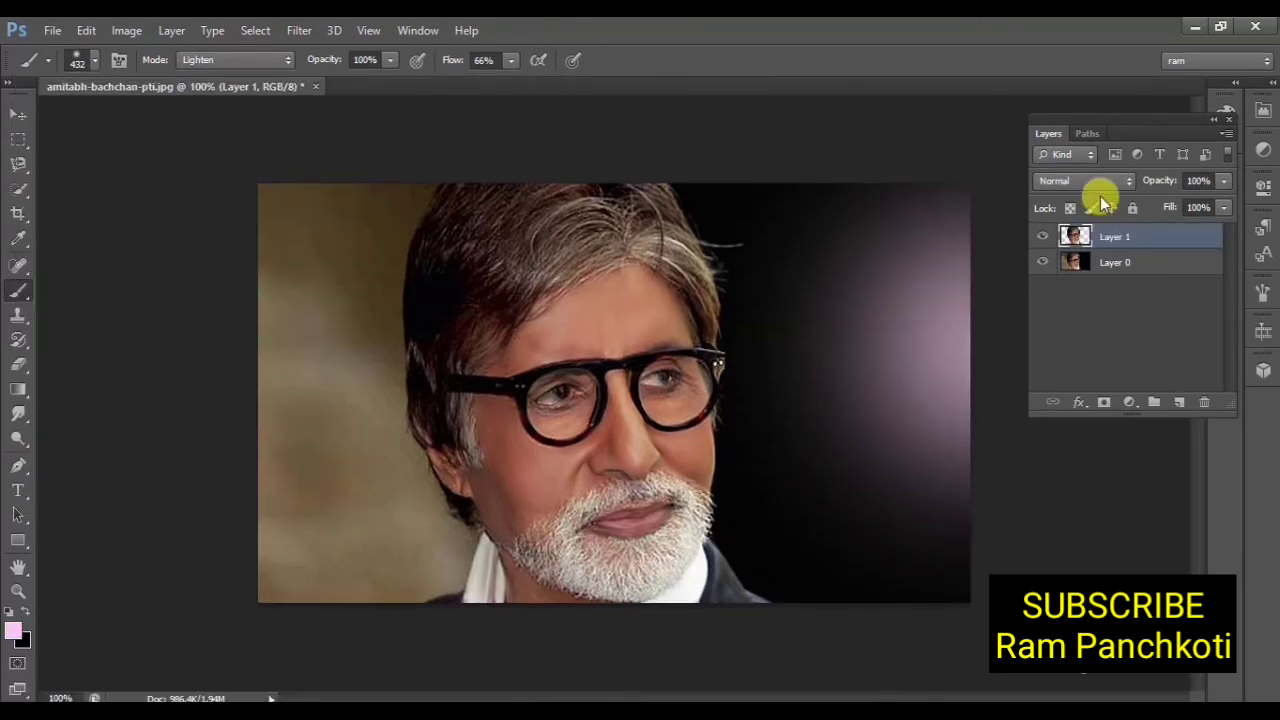
# Step: Set Layer 1's blend mode to Overlay and toggle the layer's visibility to compare the smudged portrait with the original
pyautogui.click(1128, 182)
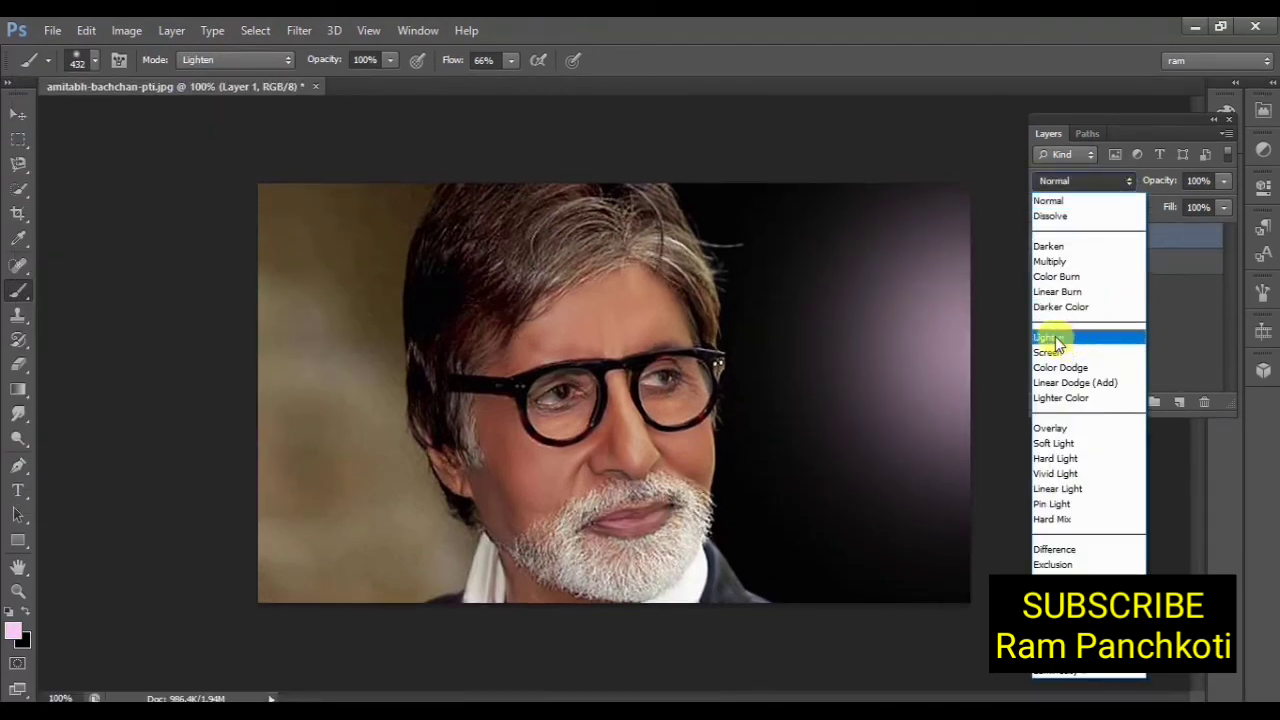
pyautogui.click(1058, 428)
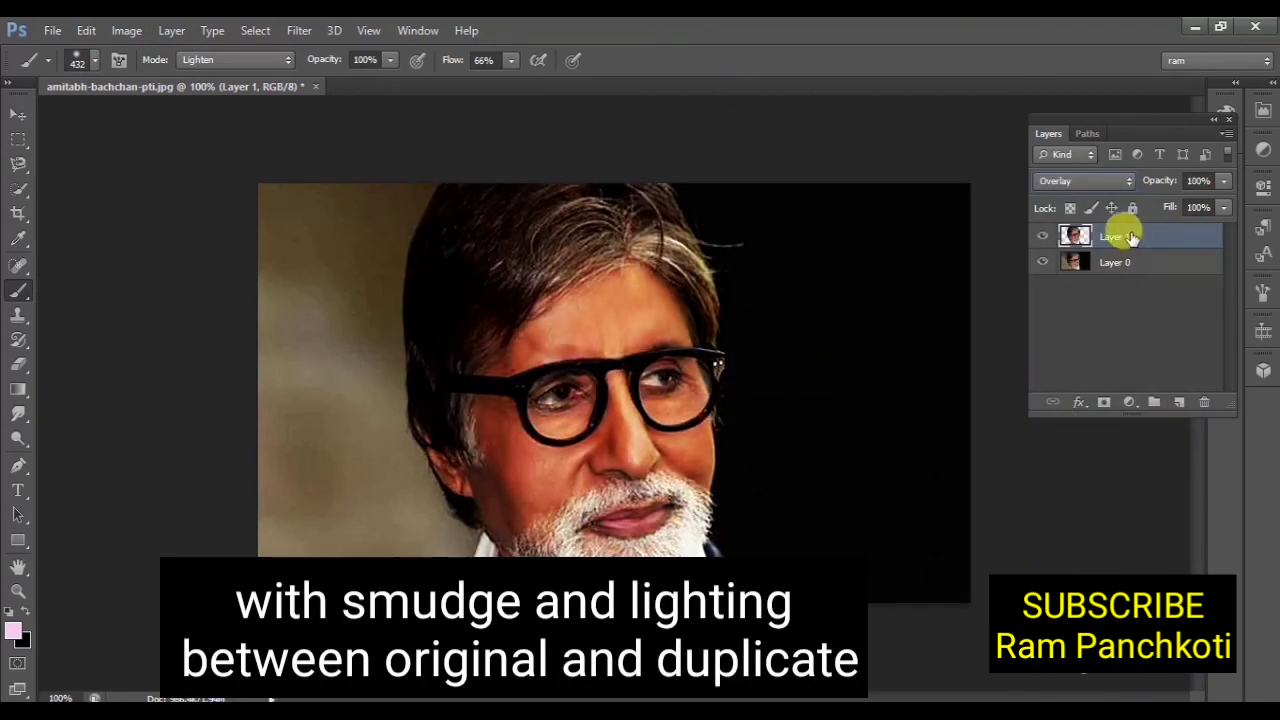
pyautogui.click(1043, 236)
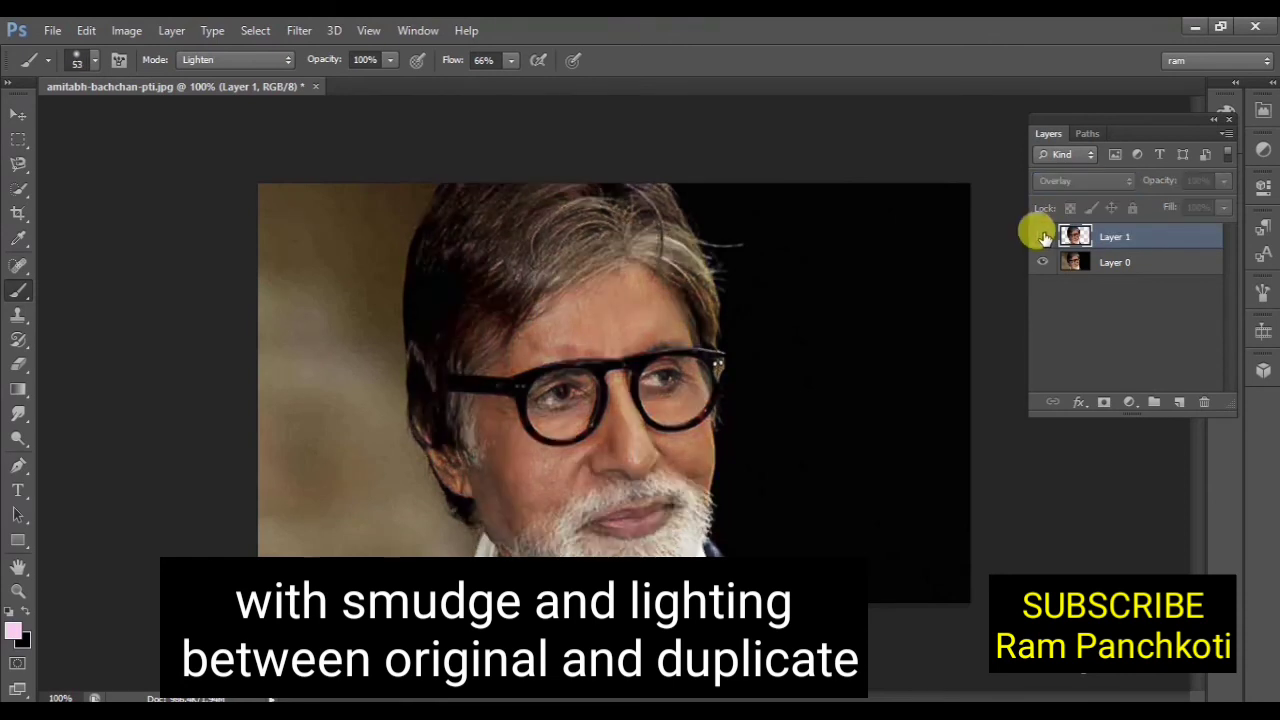
pyautogui.click(1043, 236)
pyautogui.click(1043, 236)
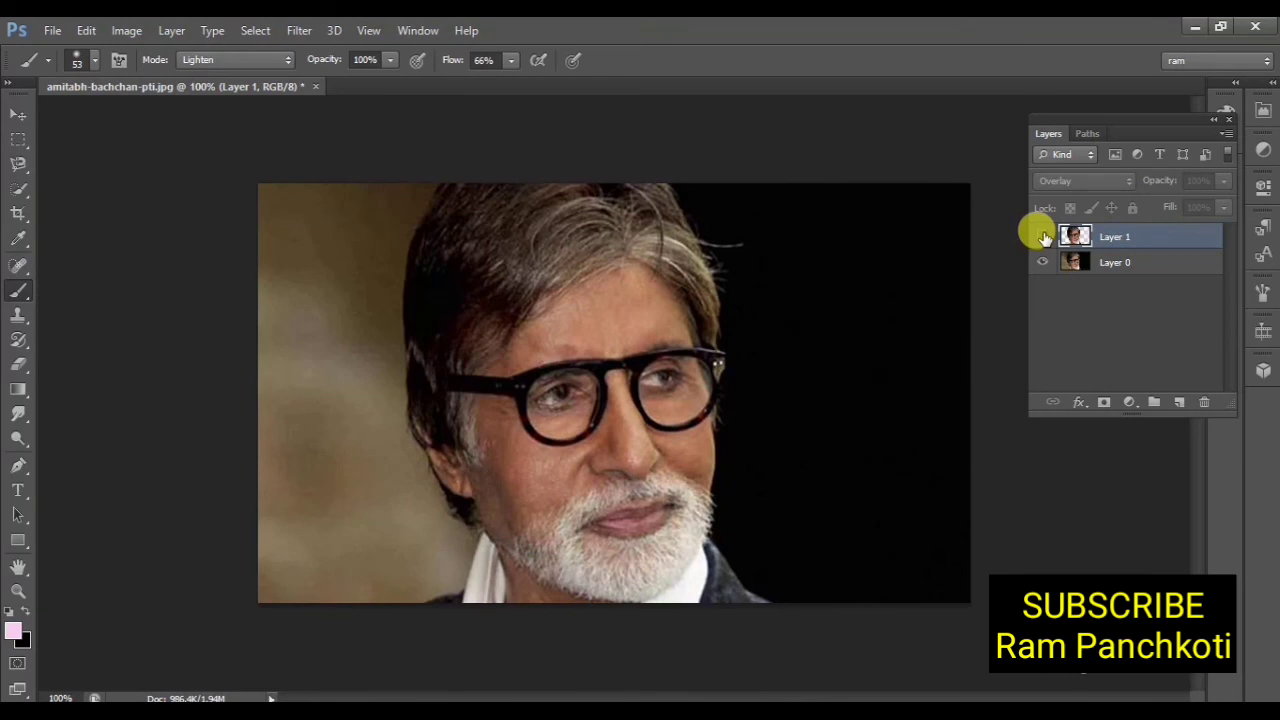
pyautogui.click(1043, 236)
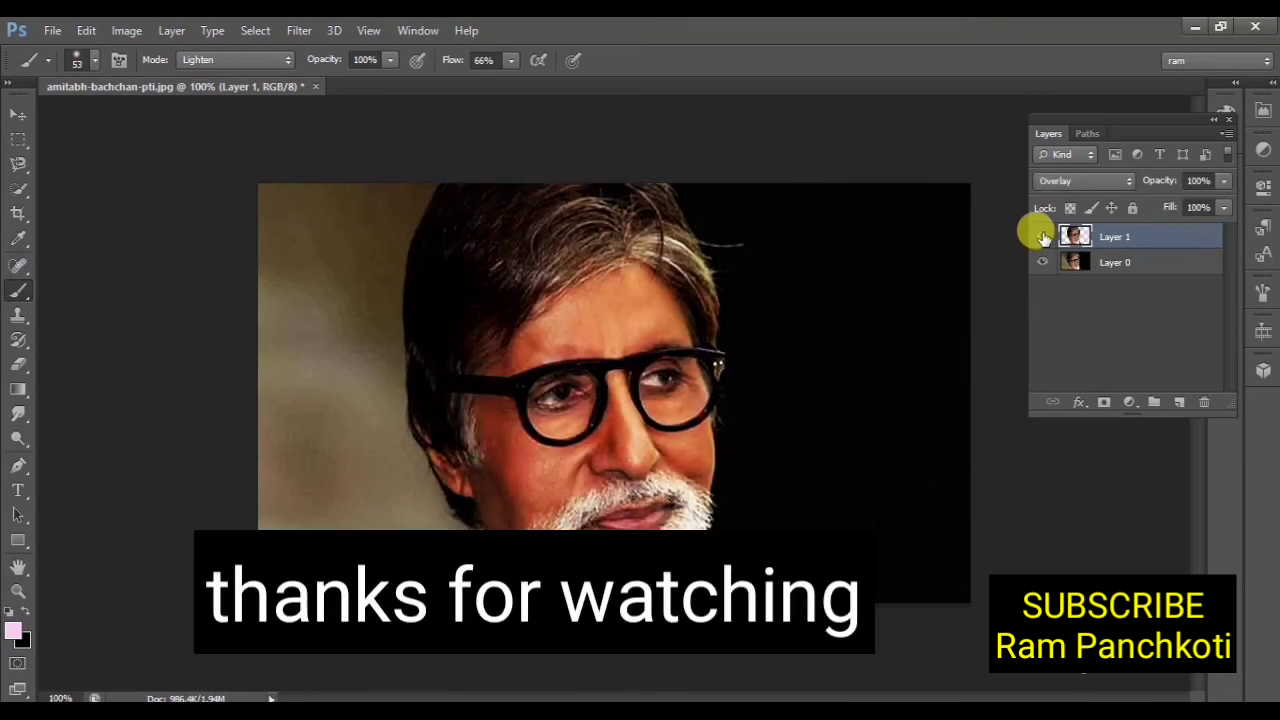
pyautogui.click(1043, 236)
pyautogui.click(1040, 236)
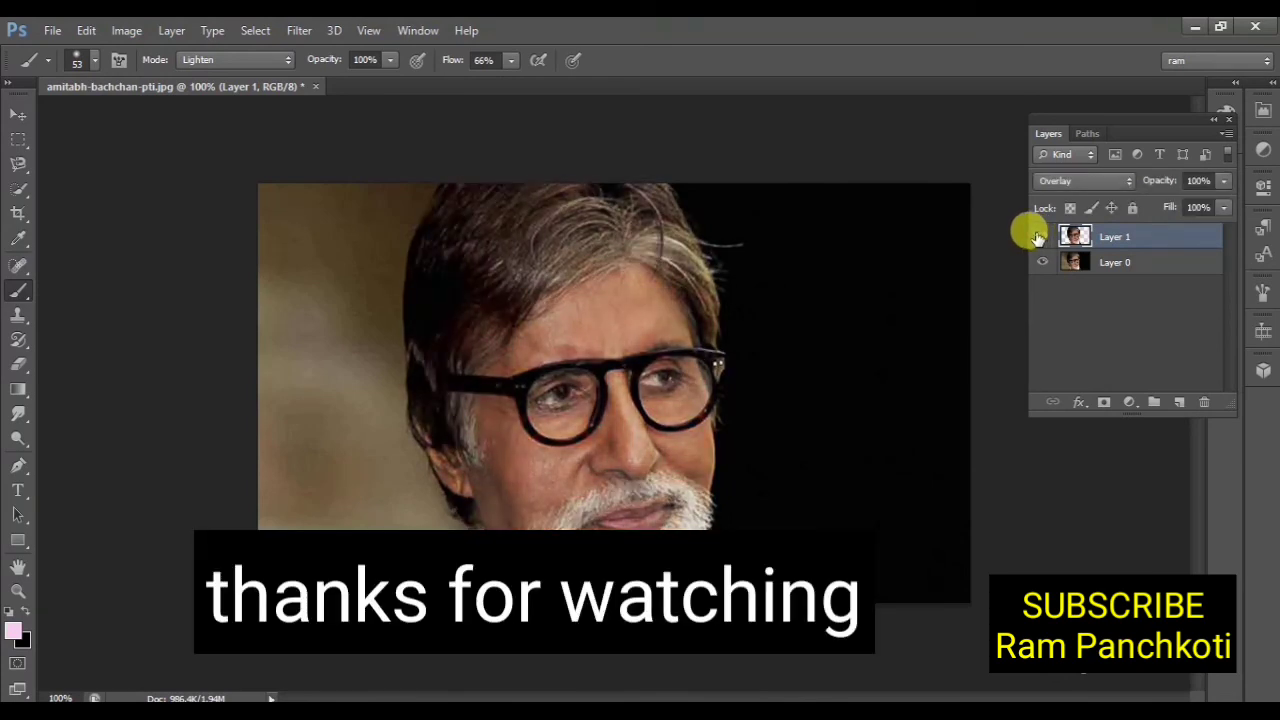